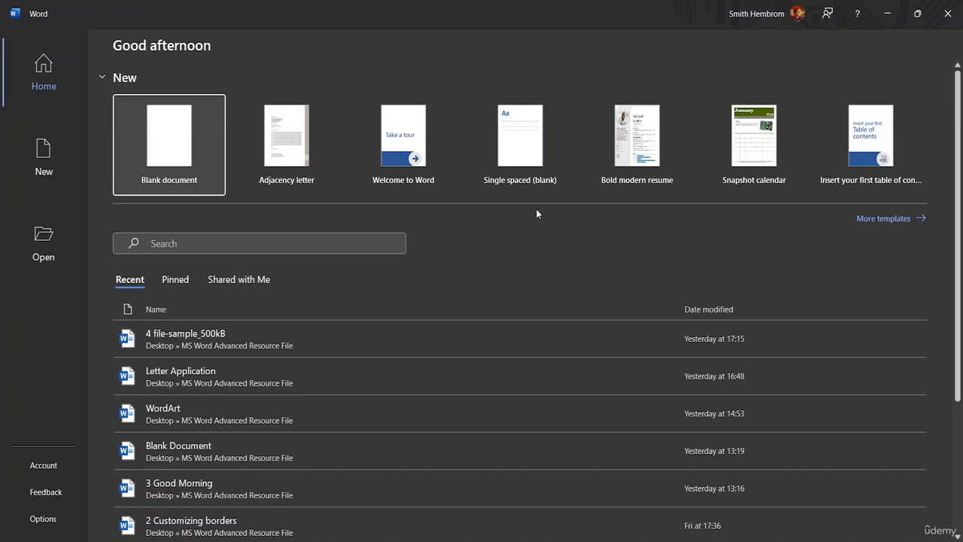
# Step: Create a blank document and insert the picture of the woman at the sea from the MS Word Advanced Resource File folder
pyautogui.click(181, 150)
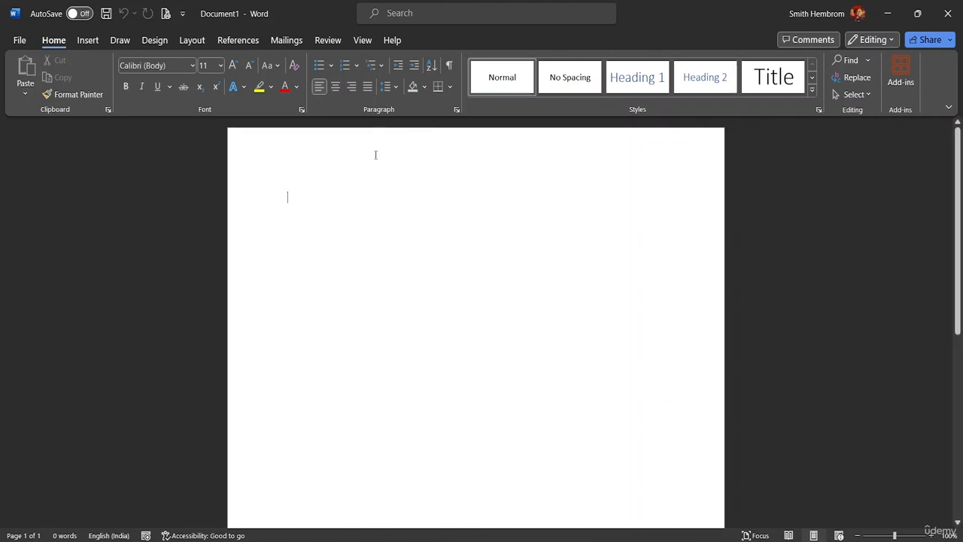
pyautogui.click(88, 40)
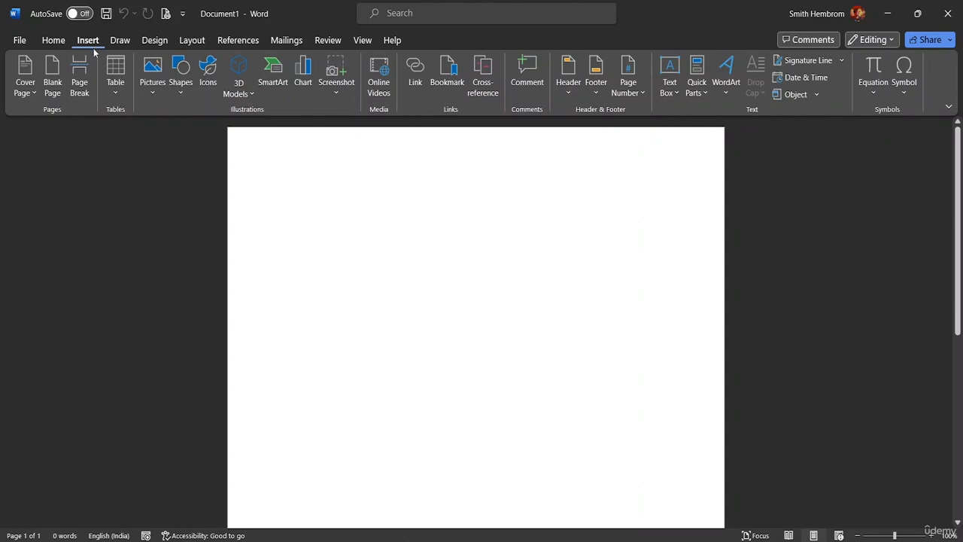
pyautogui.click(148, 84)
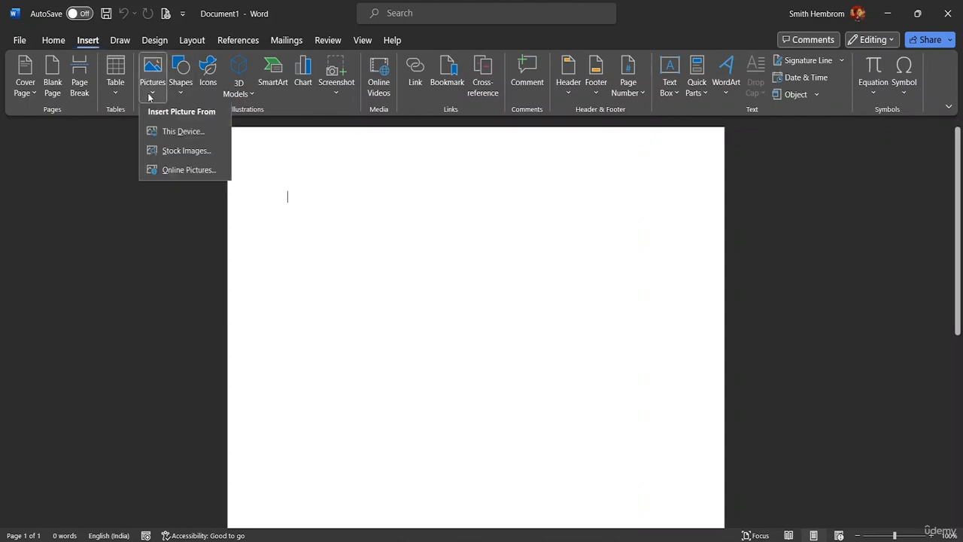
pyautogui.click(168, 138)
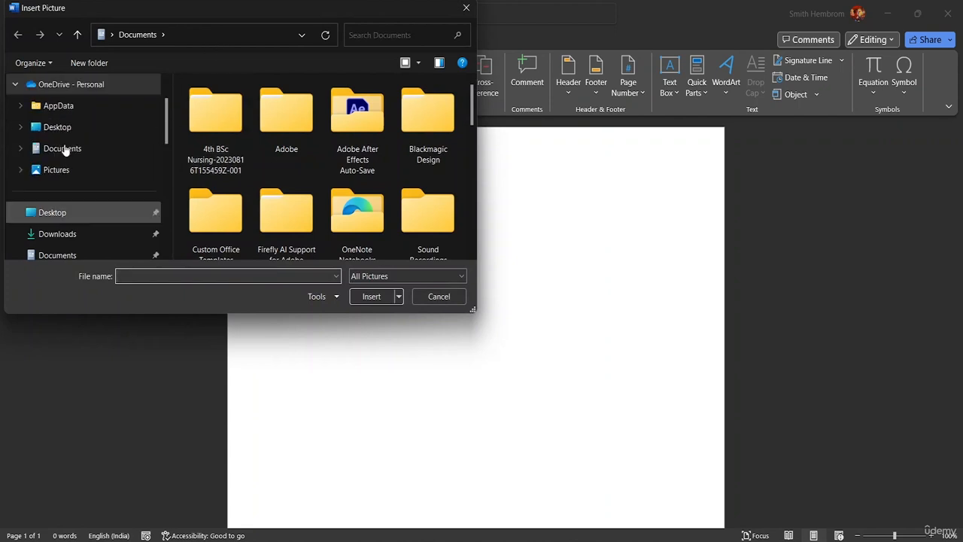
pyautogui.scroll(-3, 65, 150)
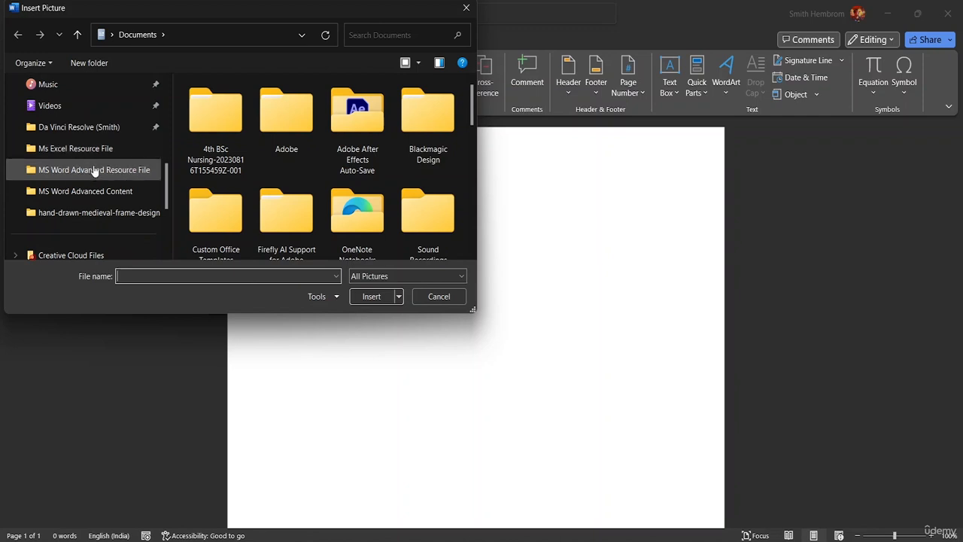
pyautogui.click(94, 170)
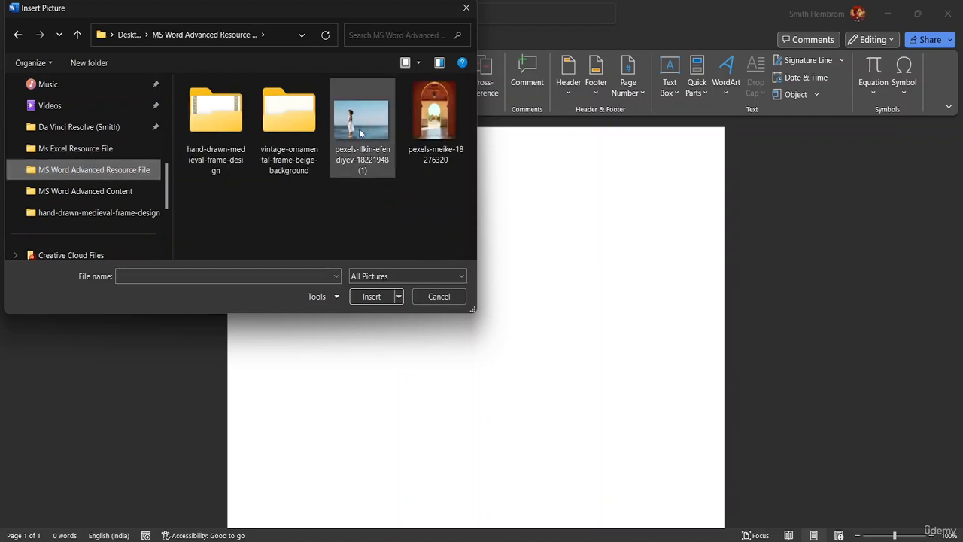
pyautogui.click(361, 133)
pyautogui.click(374, 297)
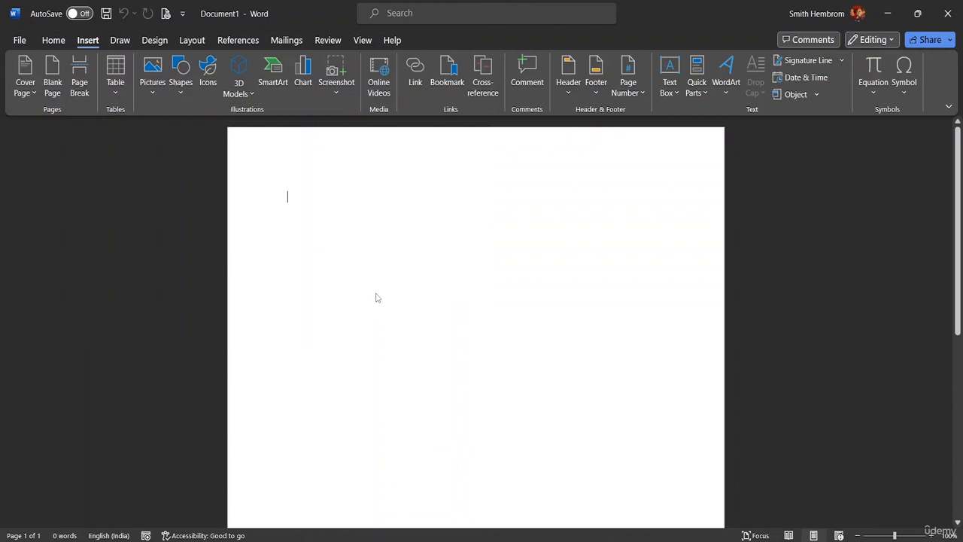
# Step: Try Square text wrapping to move the picture down the page, and restore In Line with Text wrapping
pyautogui.moveTo(489, 209)
pyautogui.mouseDown()
pyautogui.moveTo(486, 236)
pyautogui.moveTo(486, 226)
pyautogui.mouseUp()
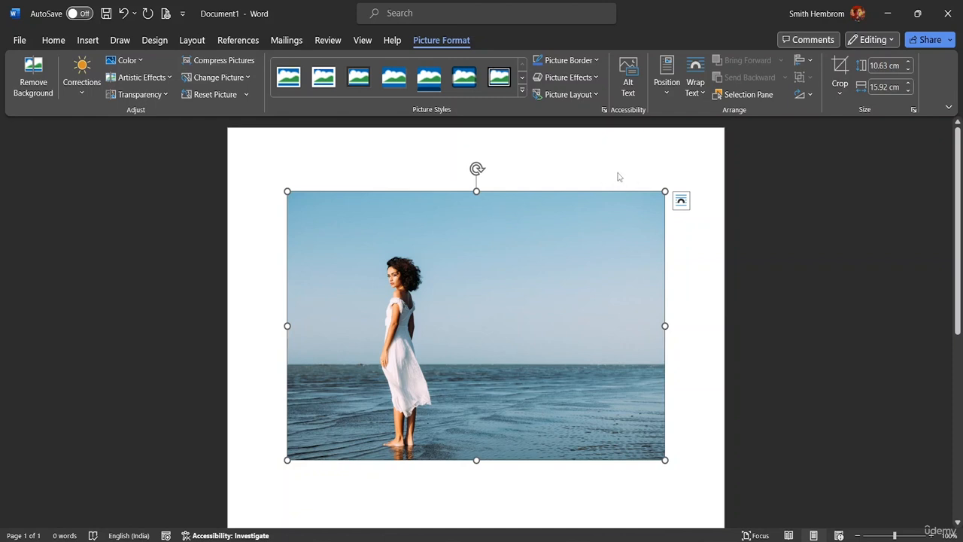
pyautogui.click(695, 83)
pyautogui.click(717, 138)
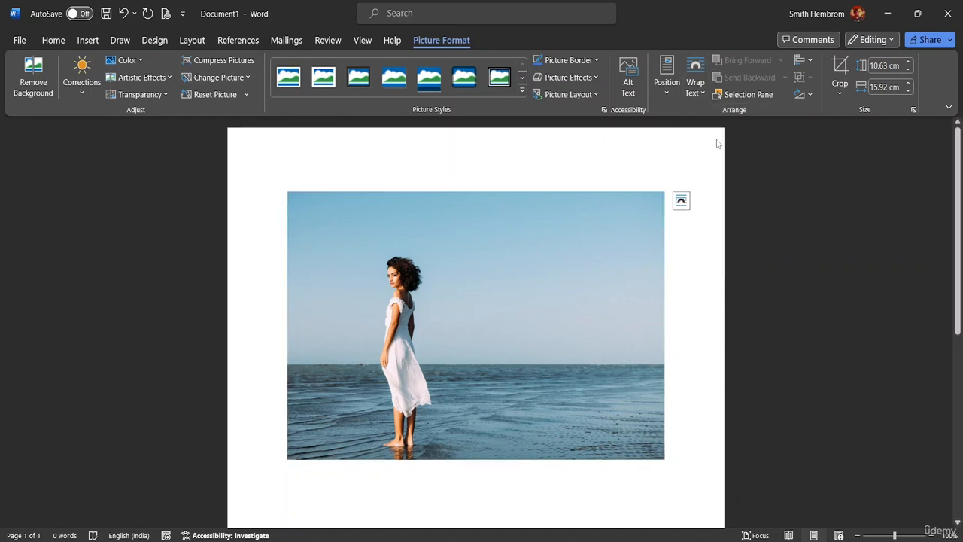
pyautogui.moveTo(553, 252); pyautogui.dragTo(532, 287)
pyautogui.click(701, 89)
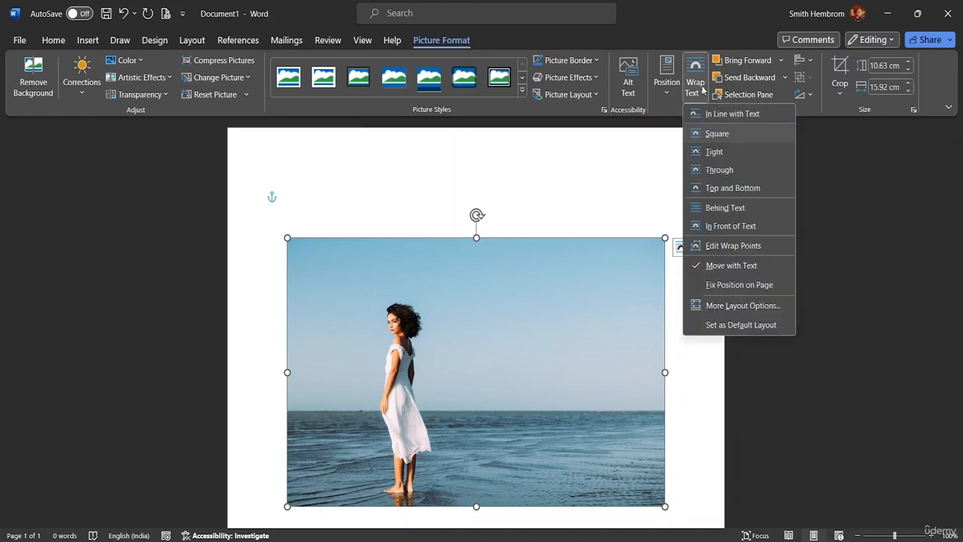
pyautogui.click(710, 114)
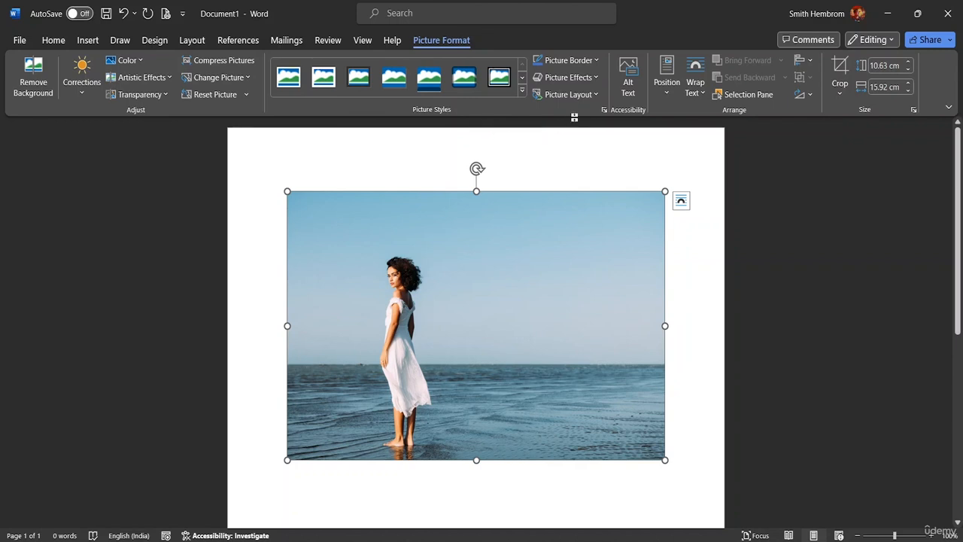
# Step: Insert a Simple Text Box above the picture and replace its placeholder text with "THE GREAT BY THE SEA"
pyautogui.click(91, 41)
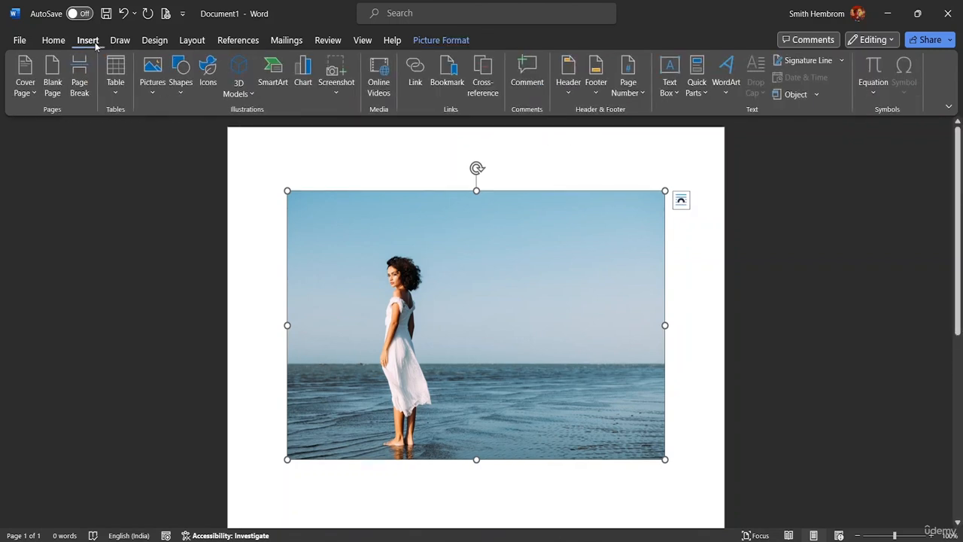
pyautogui.click(670, 79)
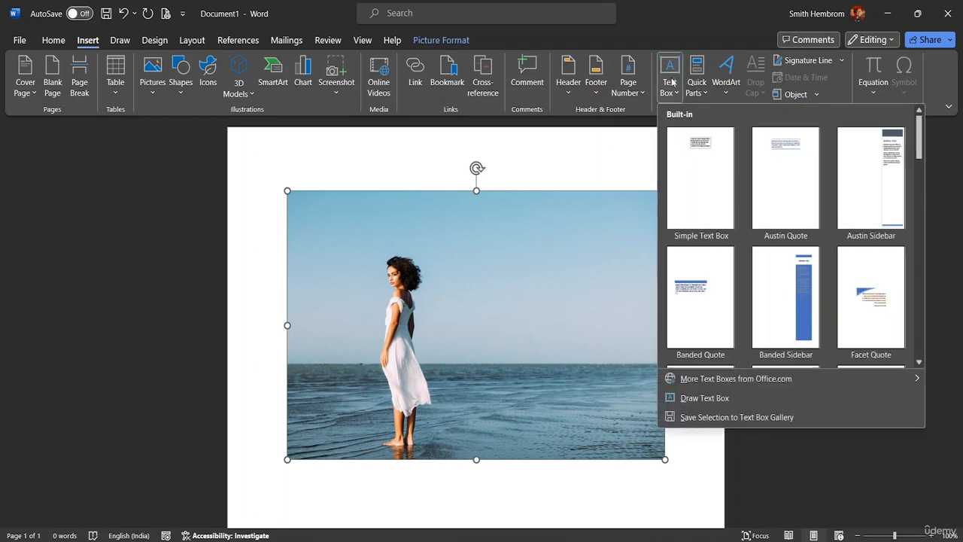
pyautogui.click(700, 148)
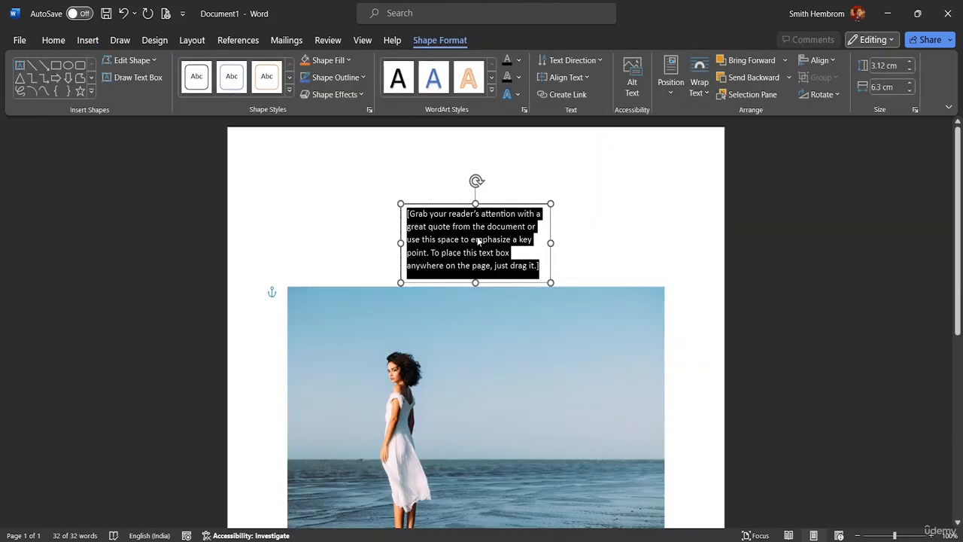
pyautogui.press('Delete')
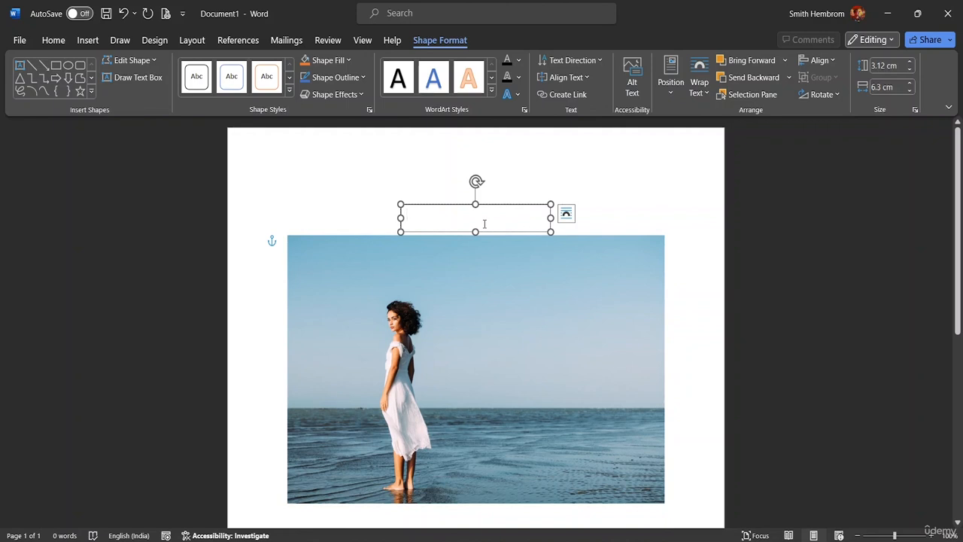
pyautogui.write('THE ')
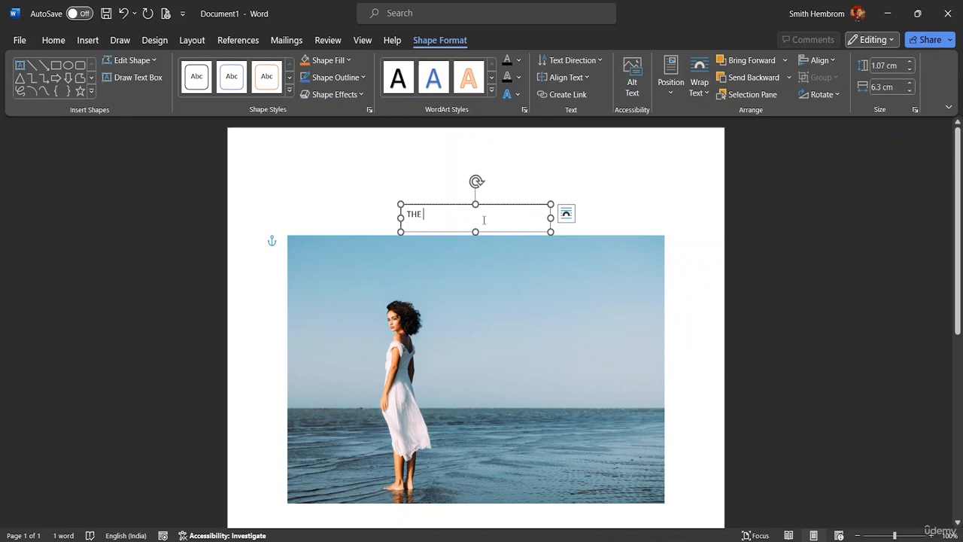
pyautogui.write('GREAT')
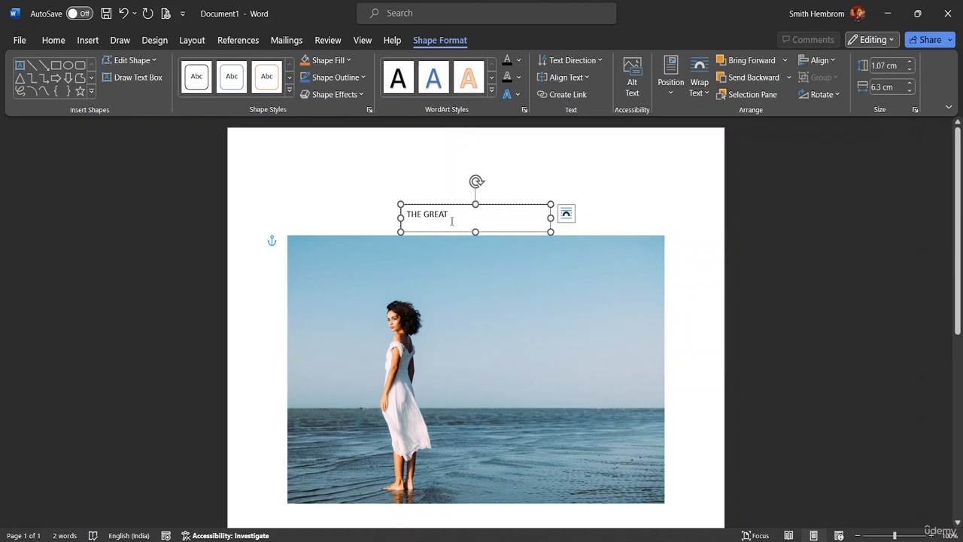
pyautogui.write(' BY THE SEA')
# Step: Set the title text to font size 16 and widen its text box to about 8.93 cm
pyautogui.moveTo(495, 214); pyautogui.dragTo(398, 200)
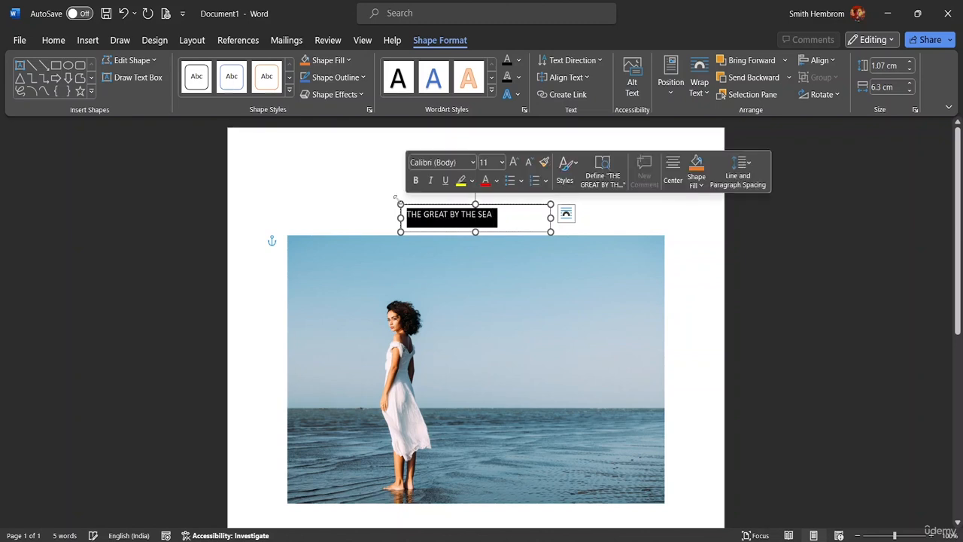
pyautogui.click(503, 163)
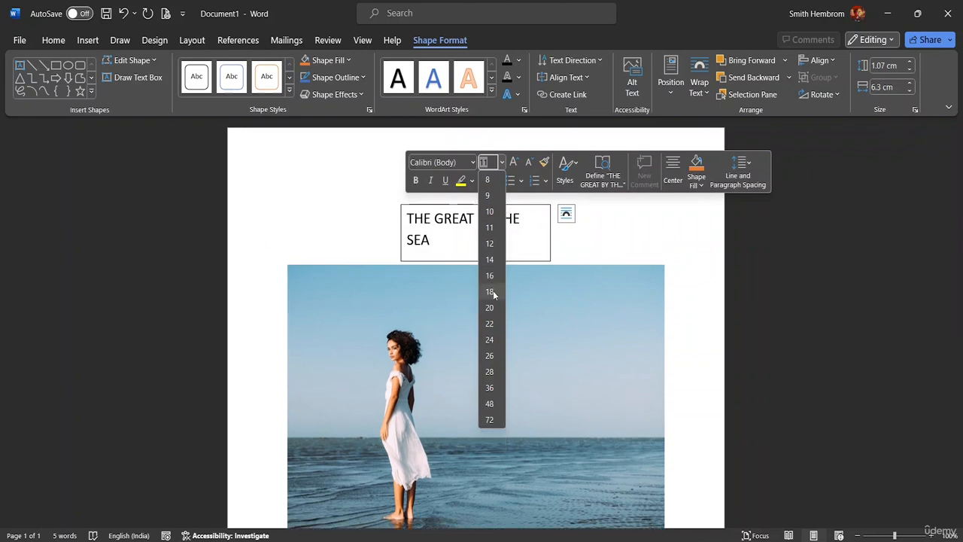
pyautogui.click(490, 276)
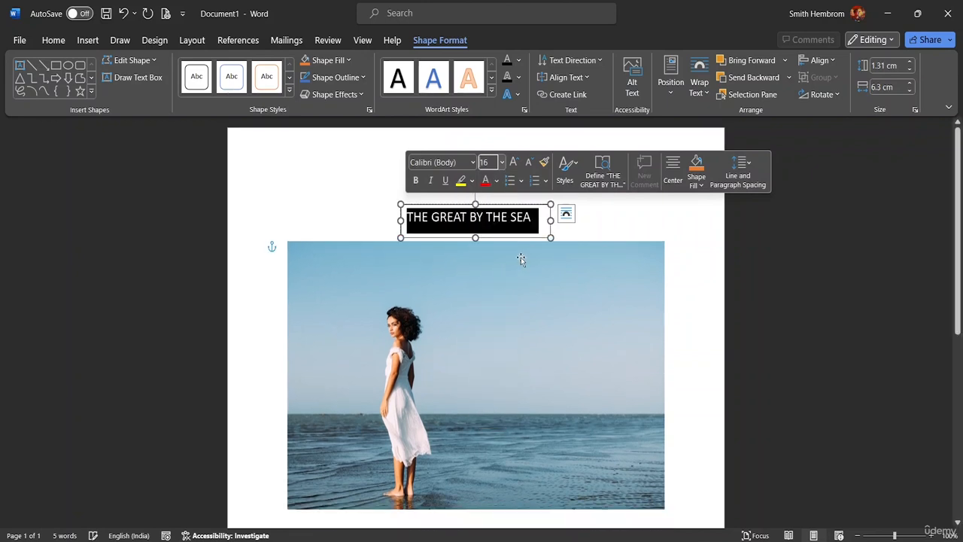
pyautogui.moveTo(550, 221); pyautogui.dragTo(614, 220)
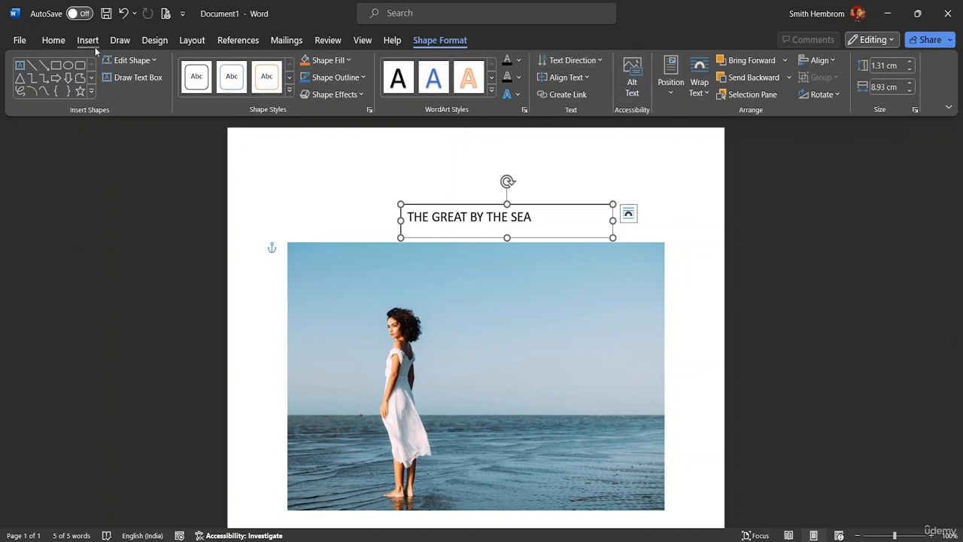
# Step: Try font size 28 for the title, widen its text box to fit one line, and open the picture's formatting options
pyautogui.click(53, 41)
pyautogui.moveTo(553, 217); pyautogui.dragTo(407, 218)
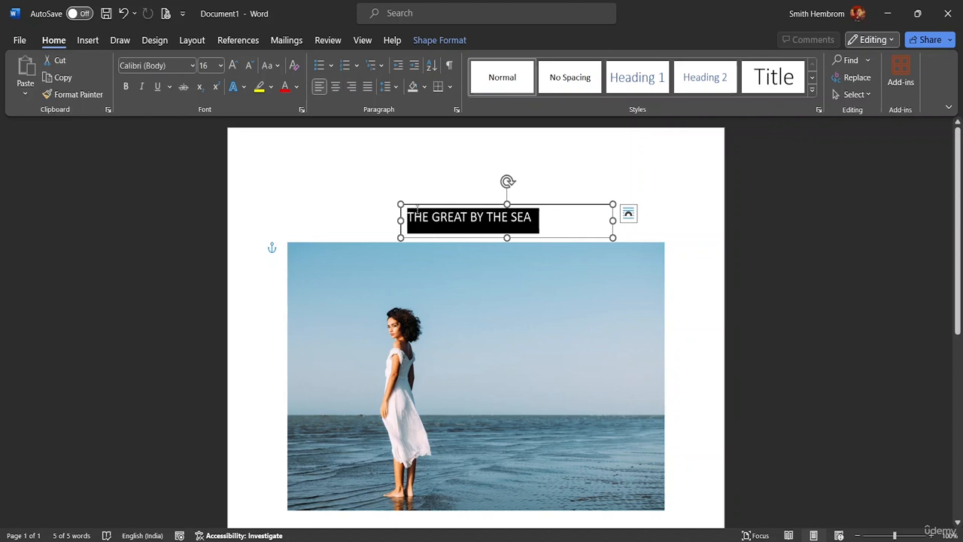
pyautogui.click(221, 66)
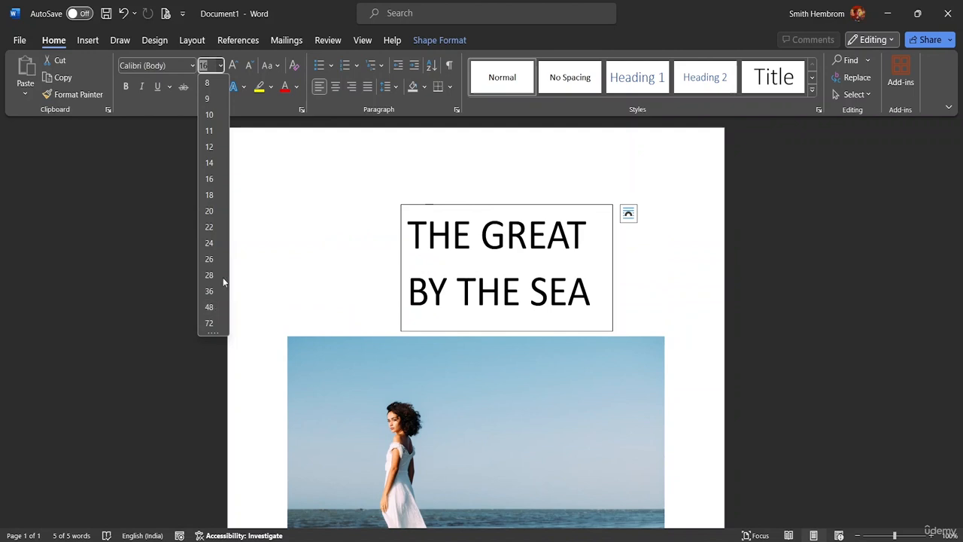
pyautogui.click(214, 283)
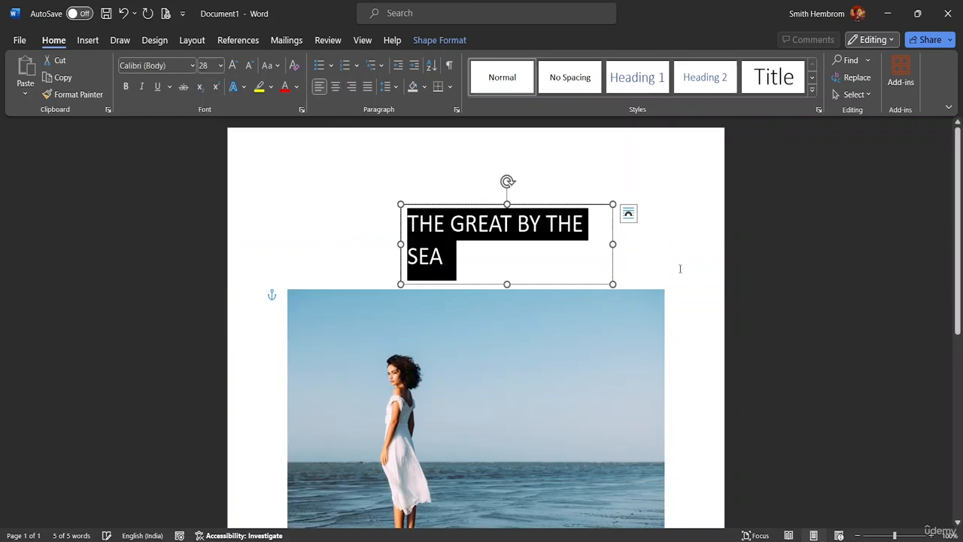
pyautogui.moveTo(613, 244); pyautogui.dragTo(662, 248)
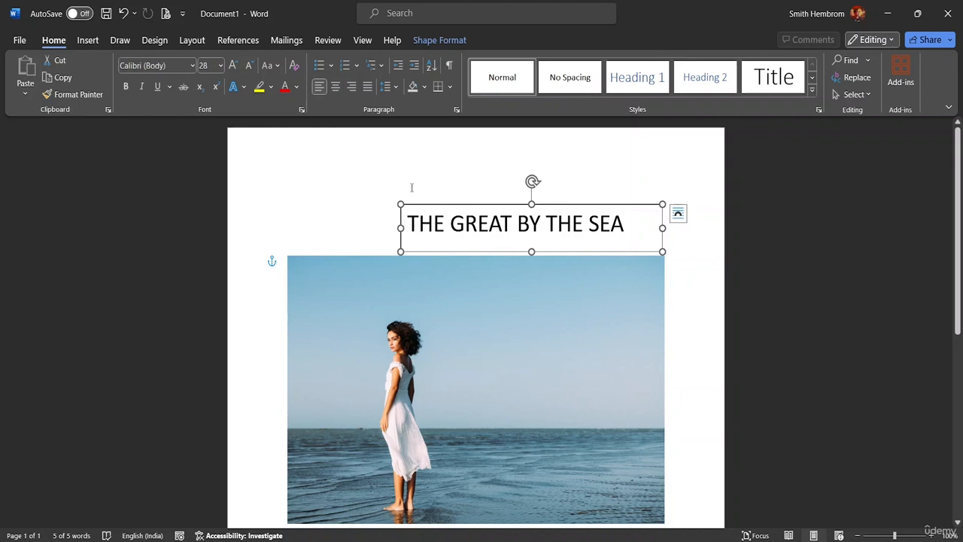
pyautogui.click(423, 284)
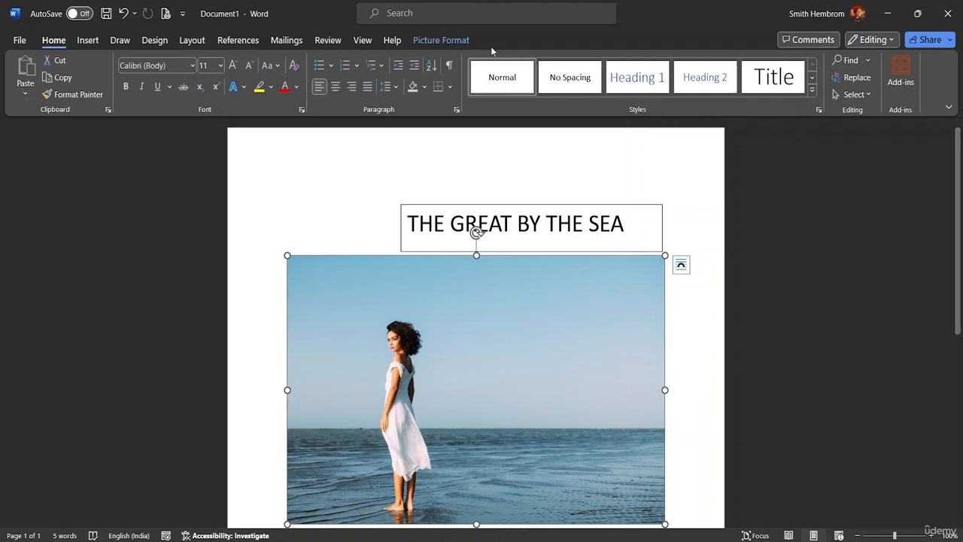
pyautogui.click(452, 41)
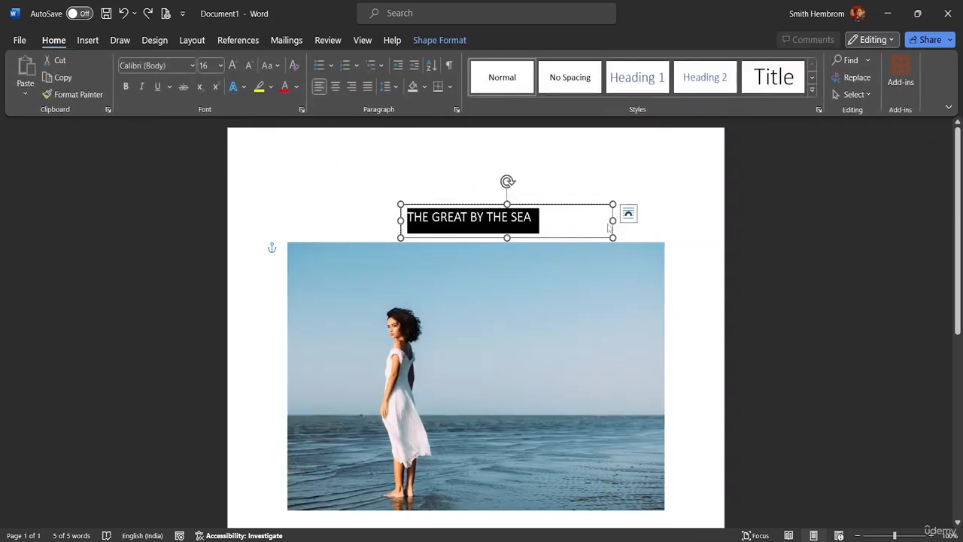
# Step: Enlarge the title's text box, set its text to font size 36, and dismiss the Kaspersky VPN update offer
pyautogui.moveTo(613, 238); pyautogui.dragTo(662, 307)
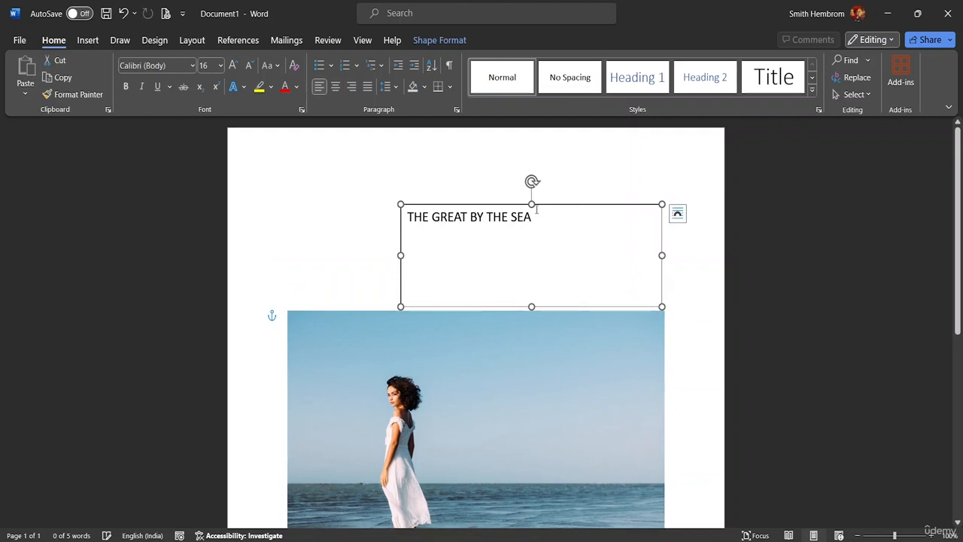
pyautogui.moveTo(545, 222); pyautogui.dragTo(406, 218)
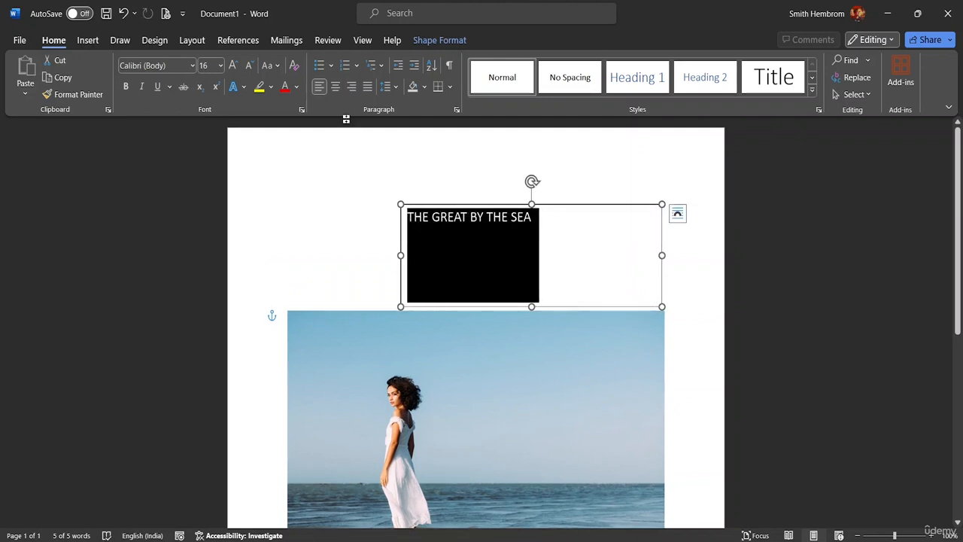
pyautogui.click(221, 65)
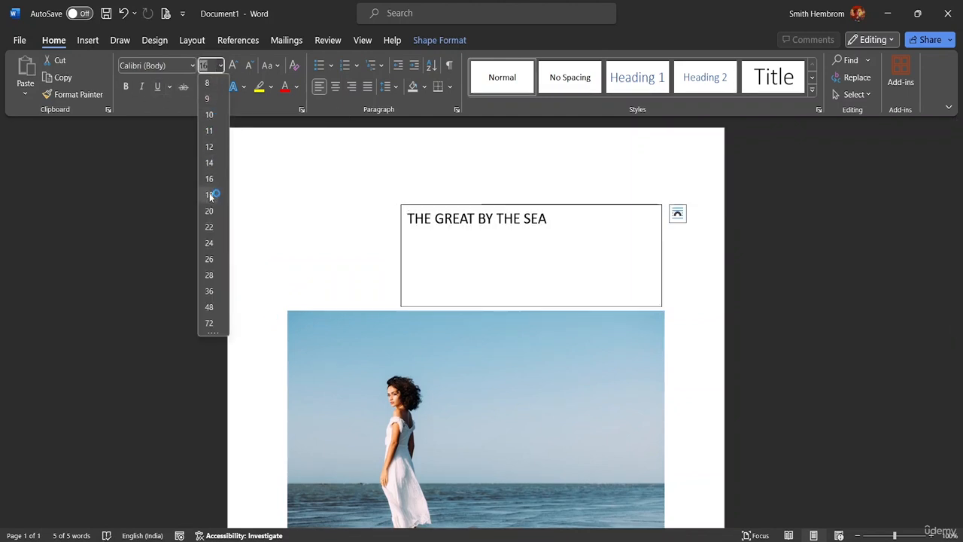
pyautogui.click(211, 292)
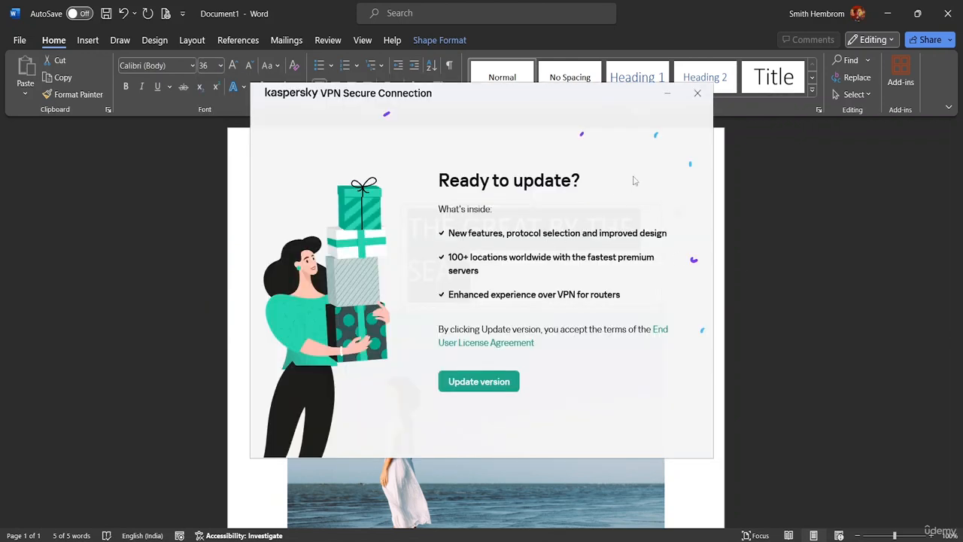
pyautogui.click(697, 93)
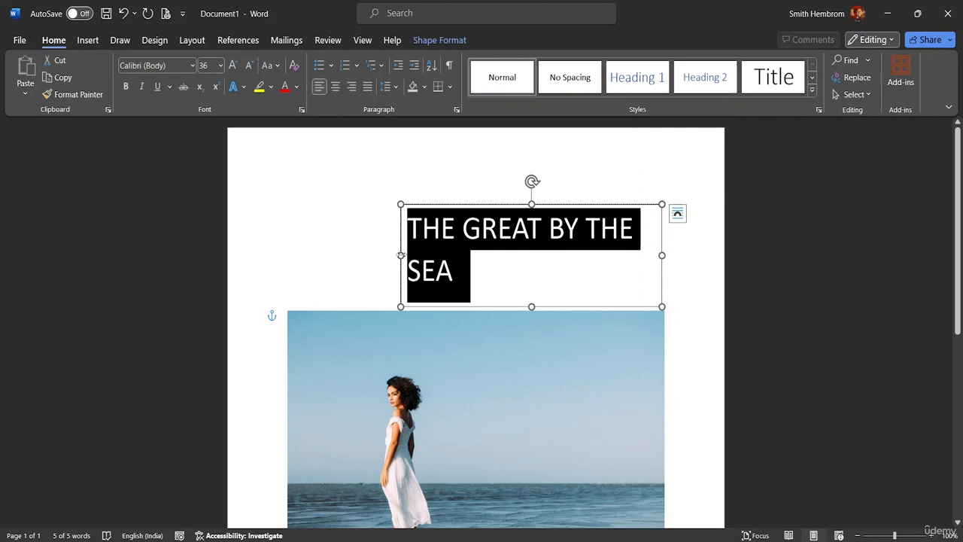
# Step: Extend the text box near the picture's left edge and tighten its height and right side around the one-line title
pyautogui.moveTo(401, 255); pyautogui.dragTo(294, 255)
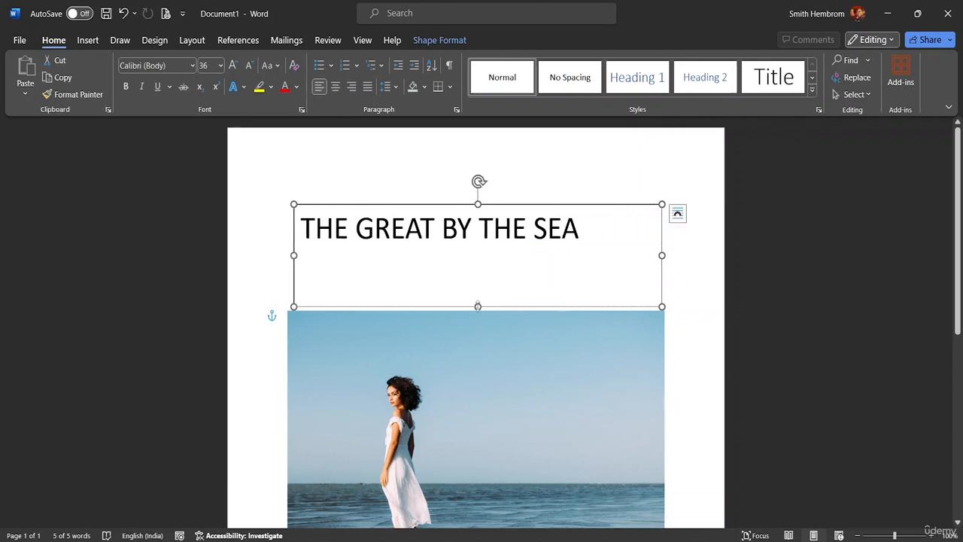
pyautogui.moveTo(478, 299); pyautogui.dragTo(490, 249)
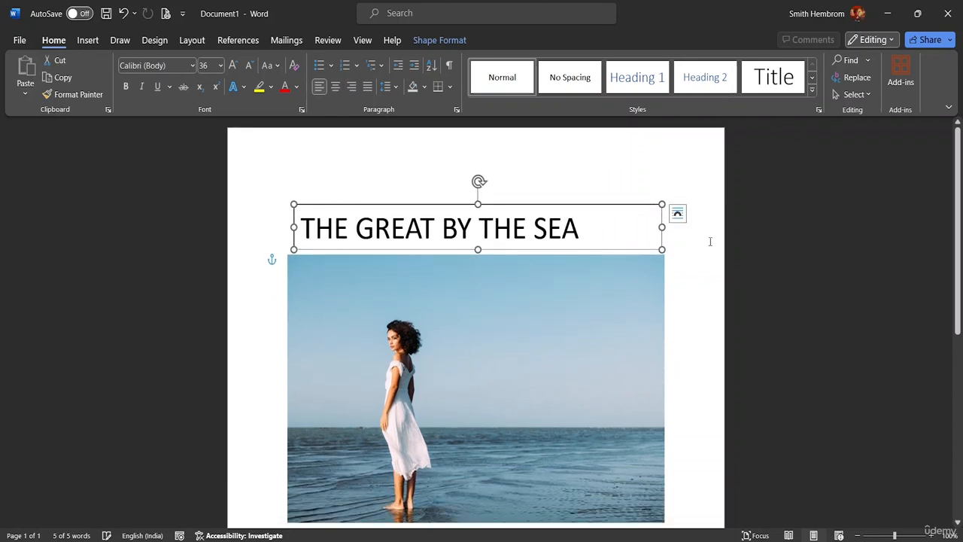
pyautogui.moveTo(667, 226); pyautogui.dragTo(592, 219)
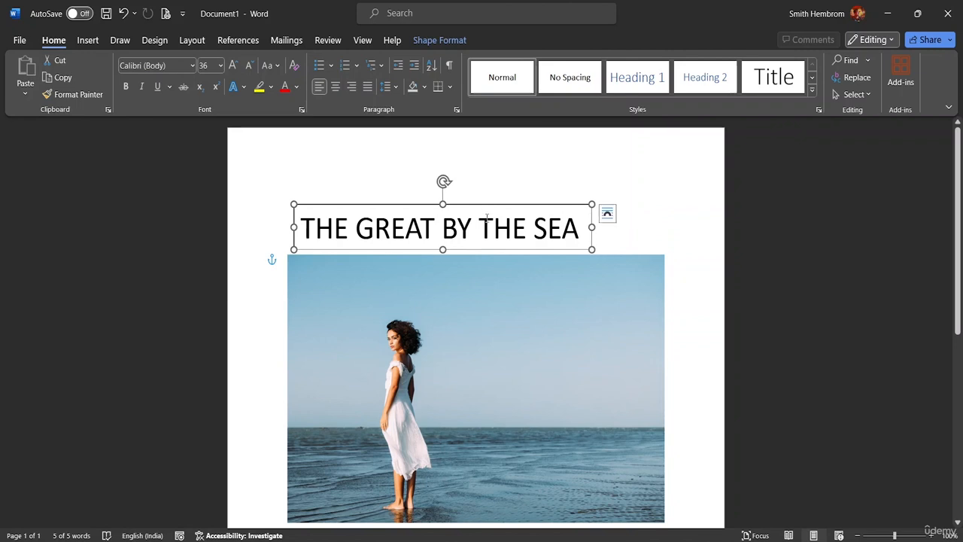
# Step: Set the title text box's wrapping to Square and bring it to the front
pyautogui.click(438, 41)
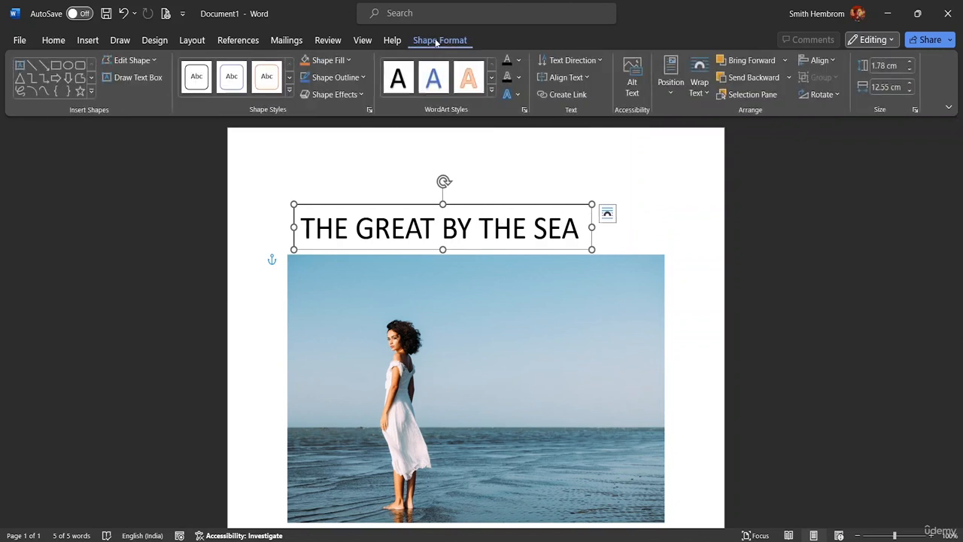
pyautogui.click(705, 92)
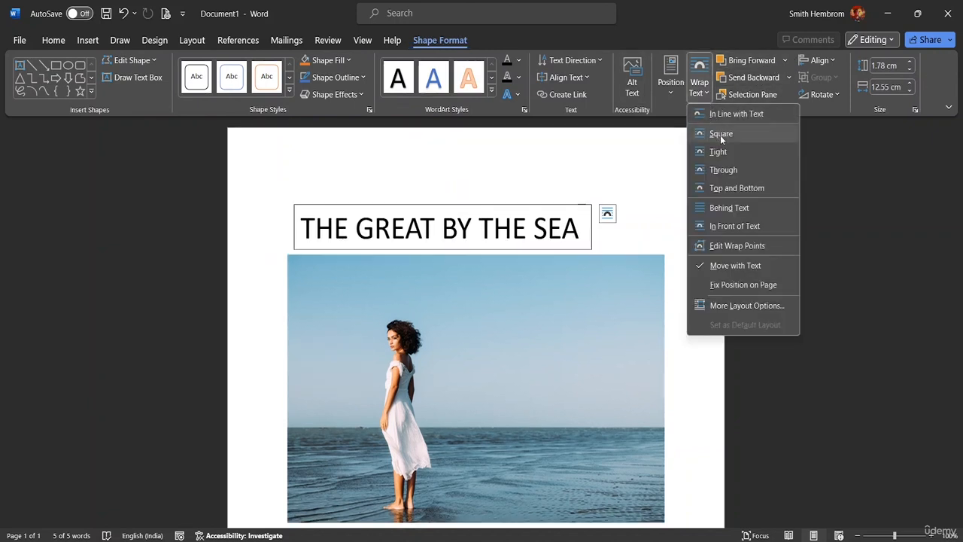
pyautogui.click(721, 136)
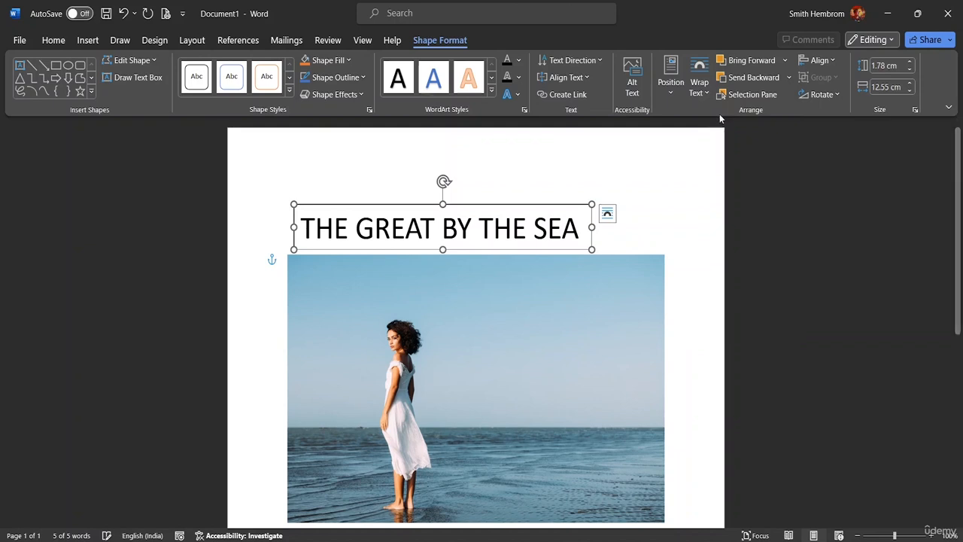
pyautogui.click(785, 65)
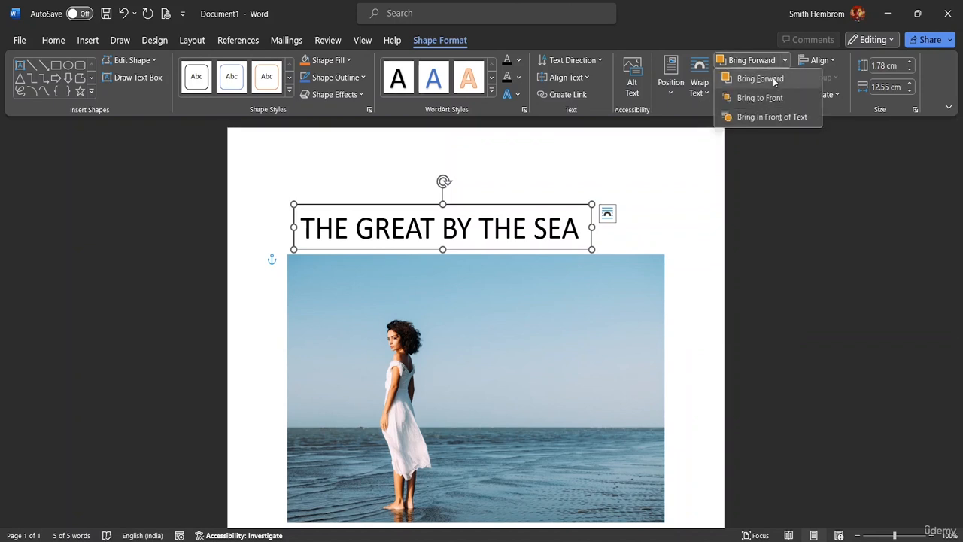
pyautogui.click(760, 96)
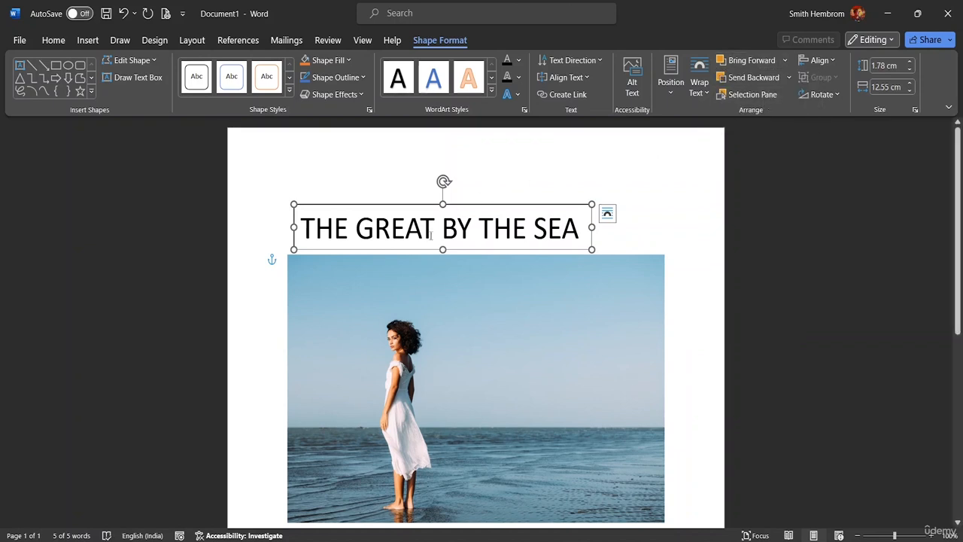
pyautogui.moveTo(435, 243); pyautogui.dragTo(423, 216)
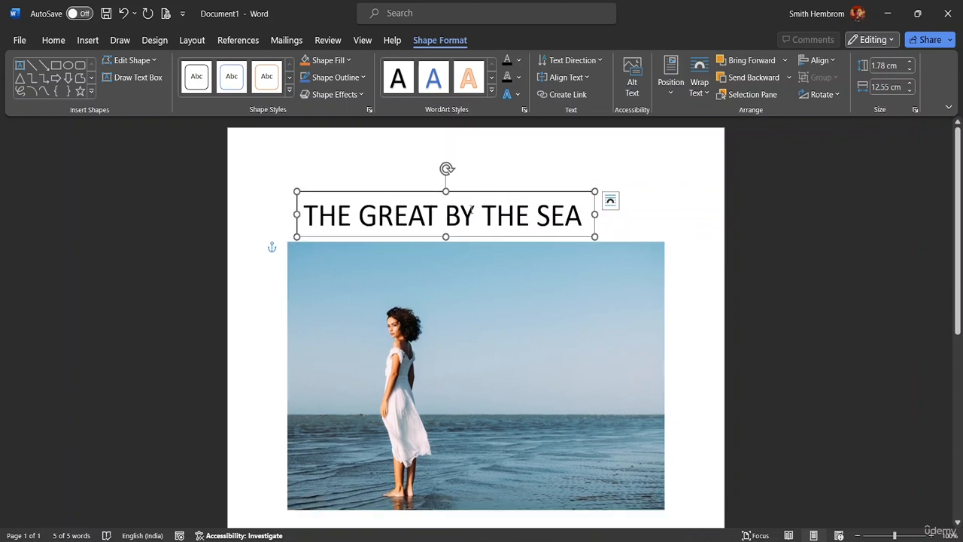
# Step: Set the sea picture's text wrapping to Square
pyautogui.click(447, 261)
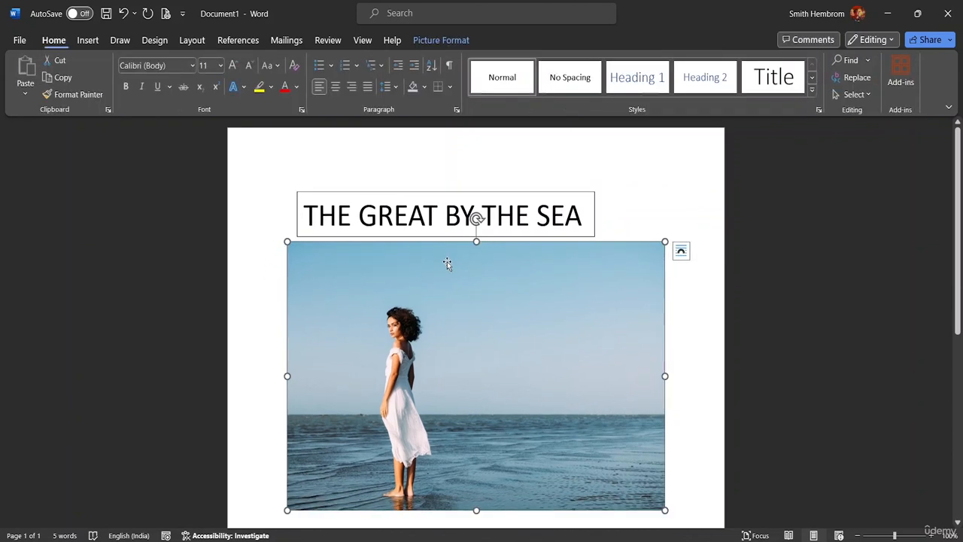
pyautogui.click(441, 41)
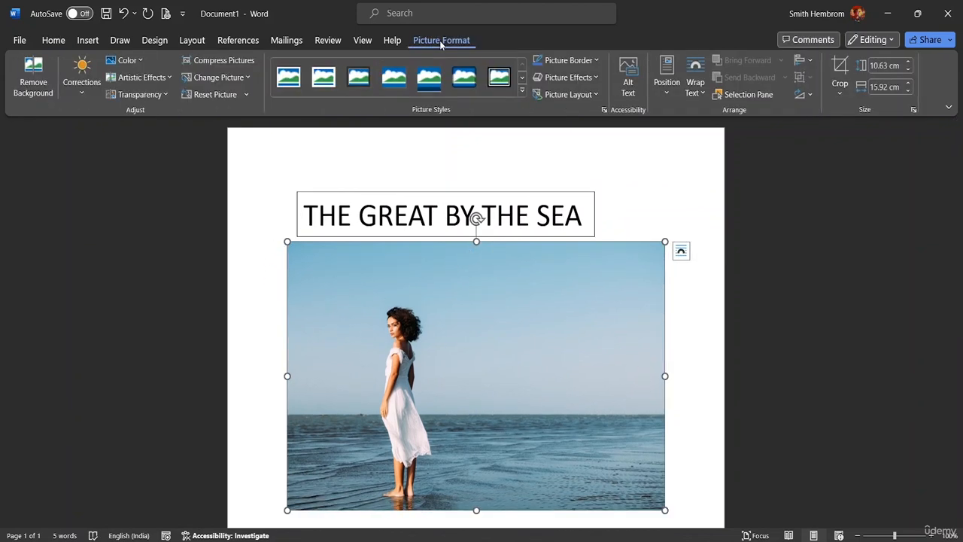
pyautogui.click(701, 94)
pyautogui.click(713, 135)
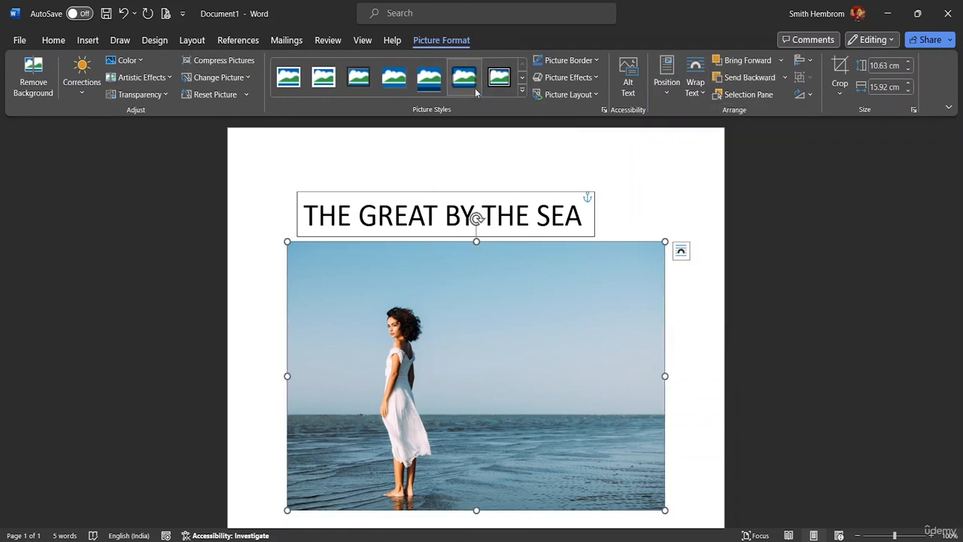
pyautogui.click(603, 198)
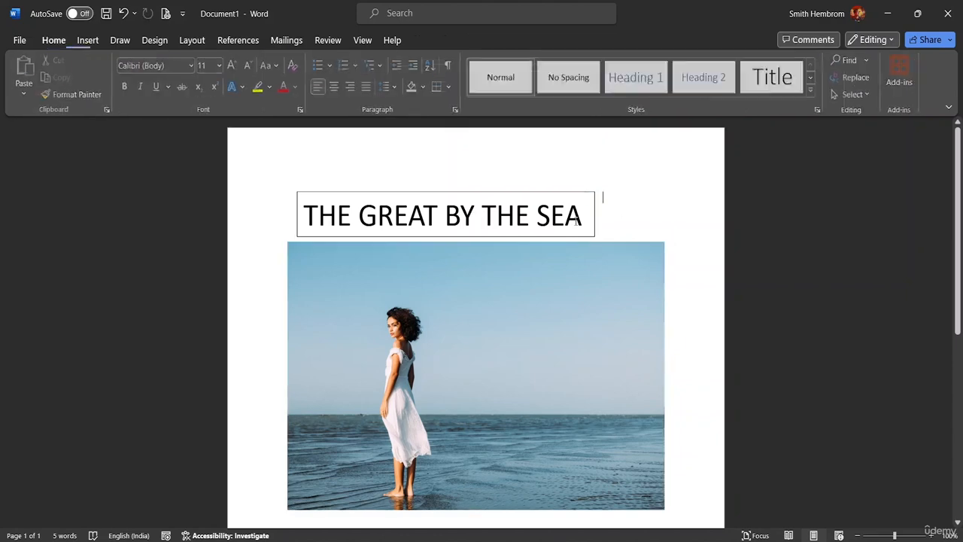
pyautogui.doubleClick(522, 190)
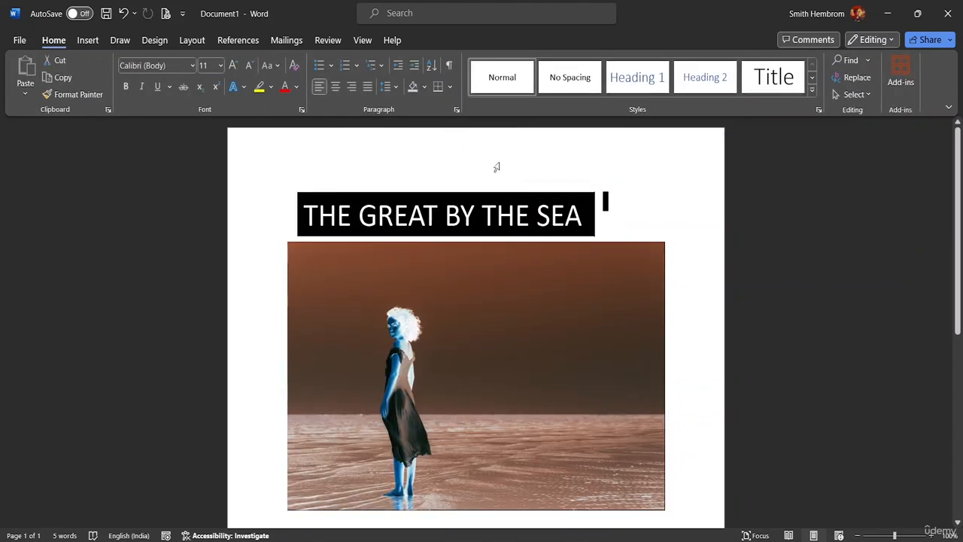
pyautogui.doubleClick(498, 167)
pyautogui.doubleClick(609, 228)
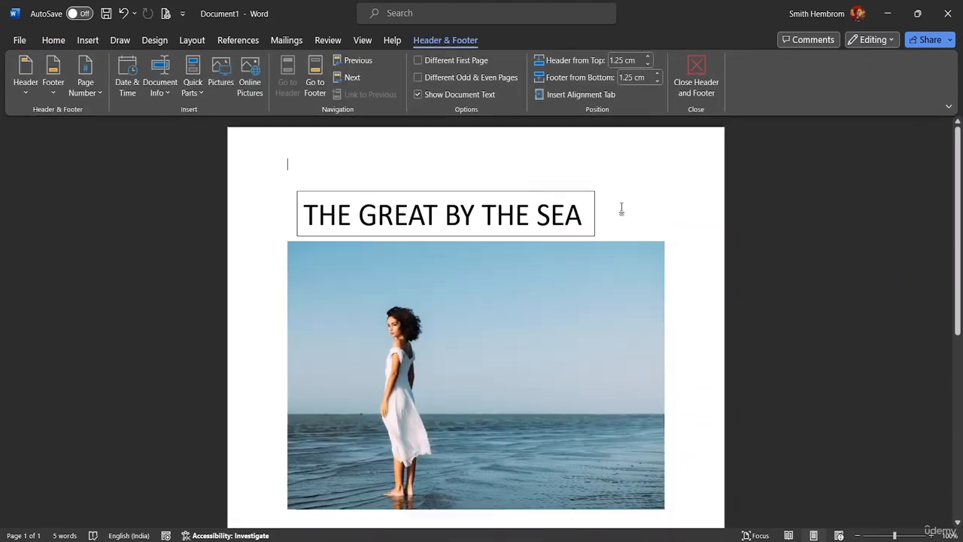
# Step: Bring the title text box to the front and try it over the picture's sky before moving it back above the picture
pyautogui.click(564, 236)
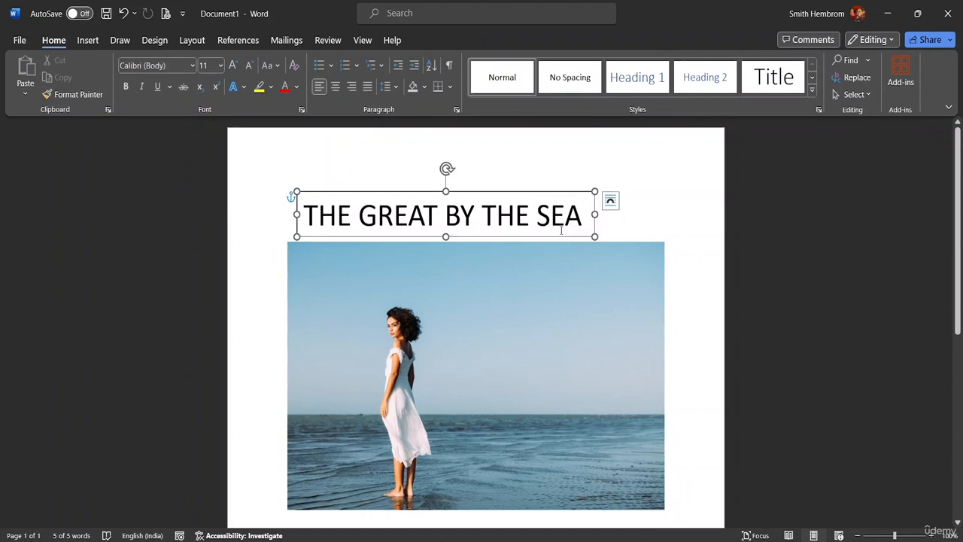
pyautogui.moveTo(564, 235)
pyautogui.mouseDown()
pyautogui.moveTo(563, 297)
pyautogui.moveTo(565, 239)
pyautogui.mouseUp()
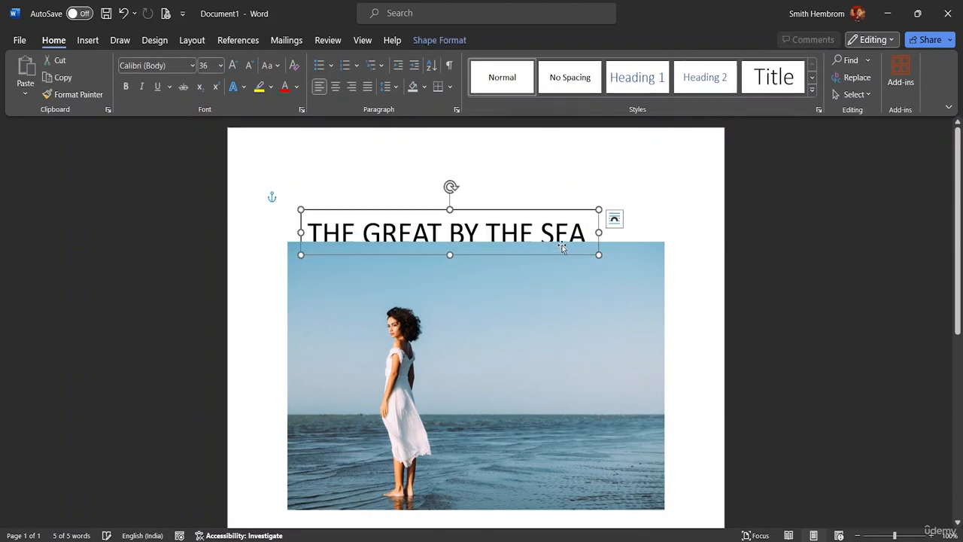
pyautogui.click(446, 42)
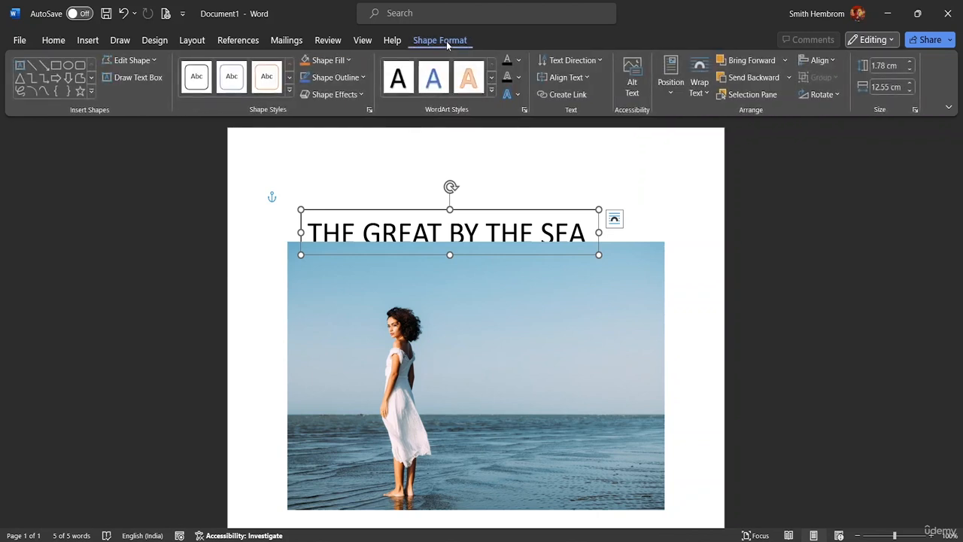
pyautogui.click(785, 61)
pyautogui.click(762, 100)
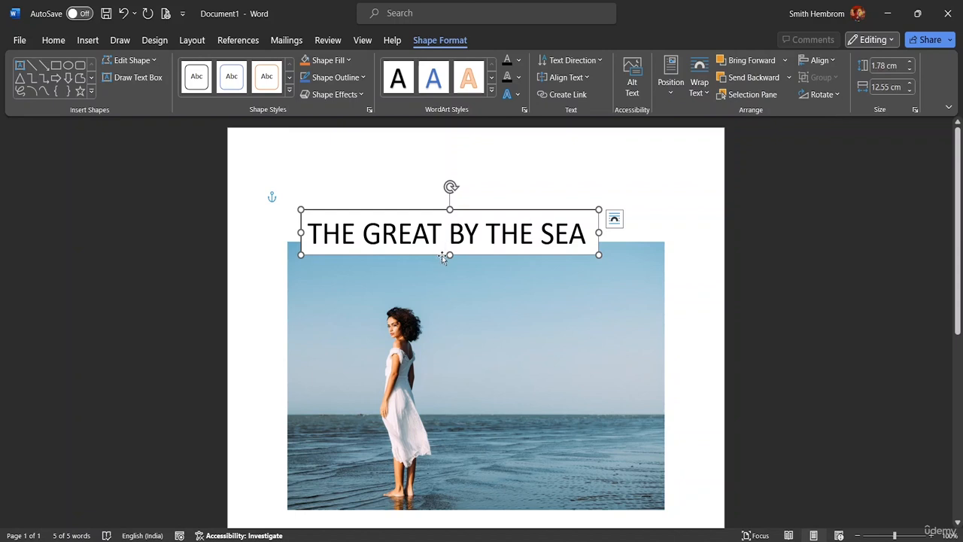
pyautogui.moveTo(443, 257); pyautogui.dragTo(472, 292)
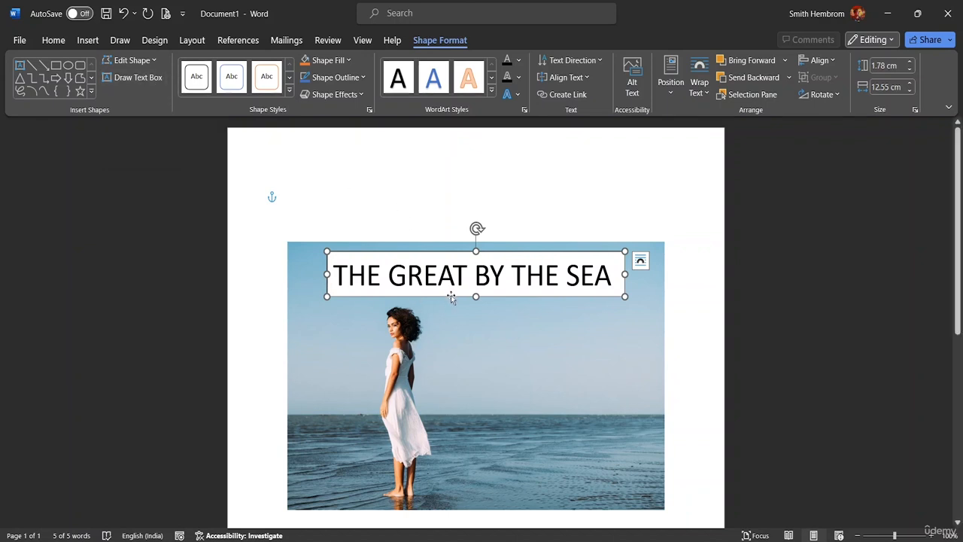
pyautogui.moveTo(451, 295); pyautogui.dragTo(452, 230)
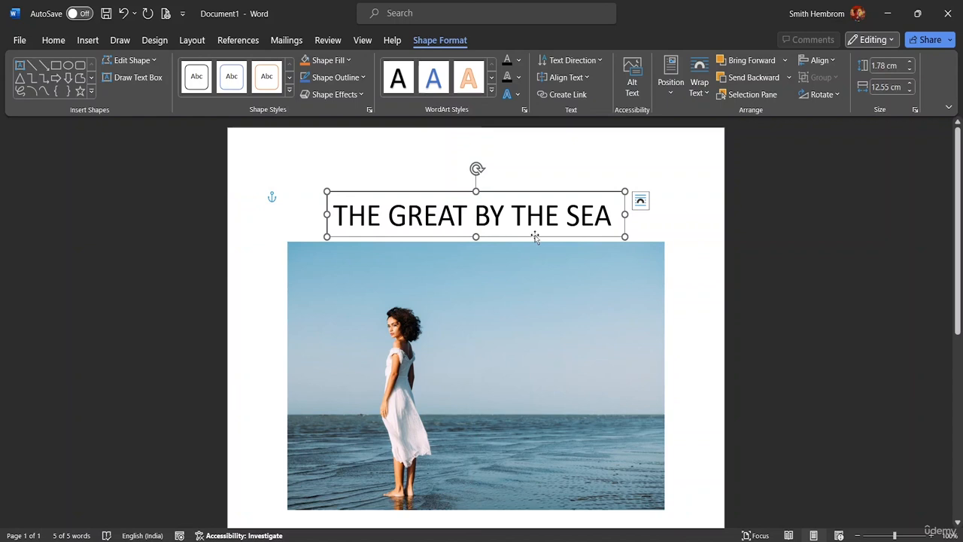
# Step: Delete the title text box and insert a WordArt object in the solid blue style above the picture
pyautogui.press('Delete')
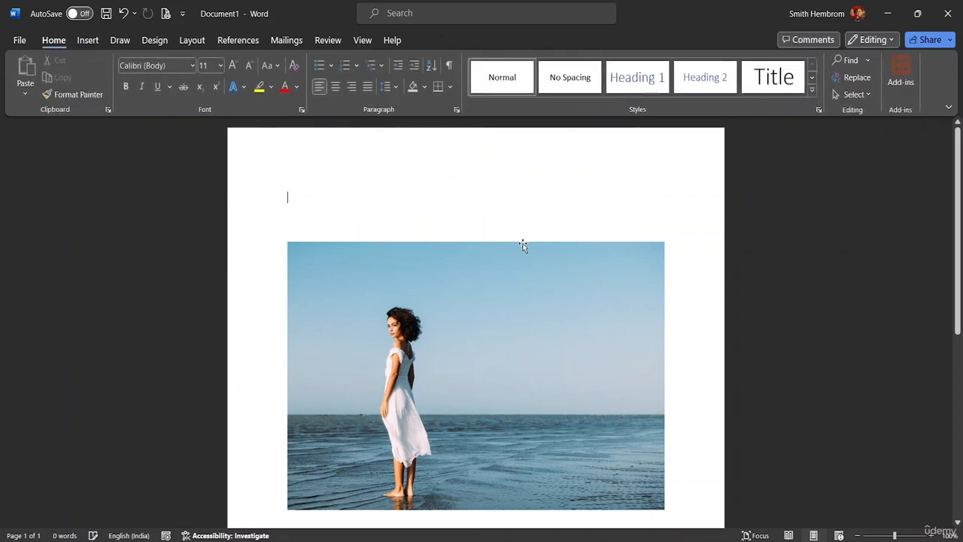
pyautogui.click(87, 44)
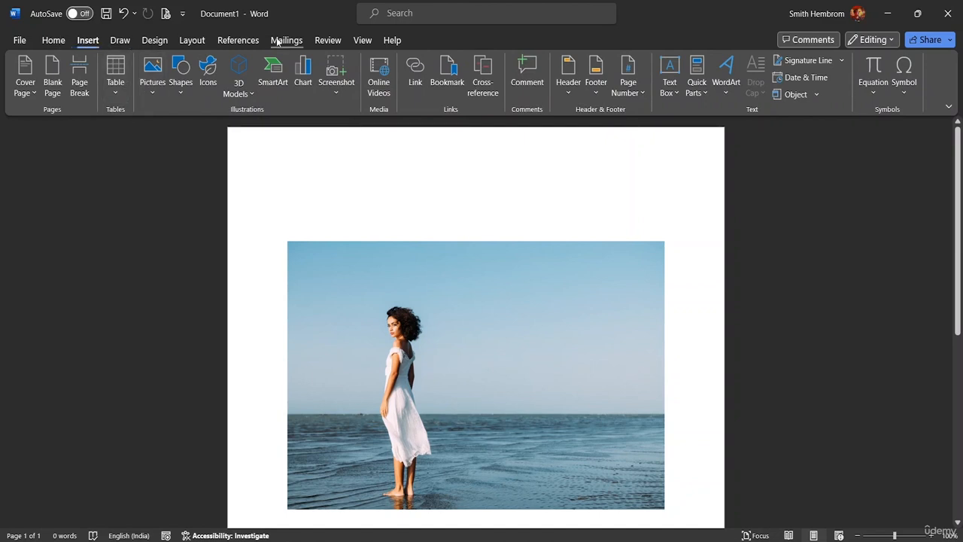
pyautogui.click(53, 40)
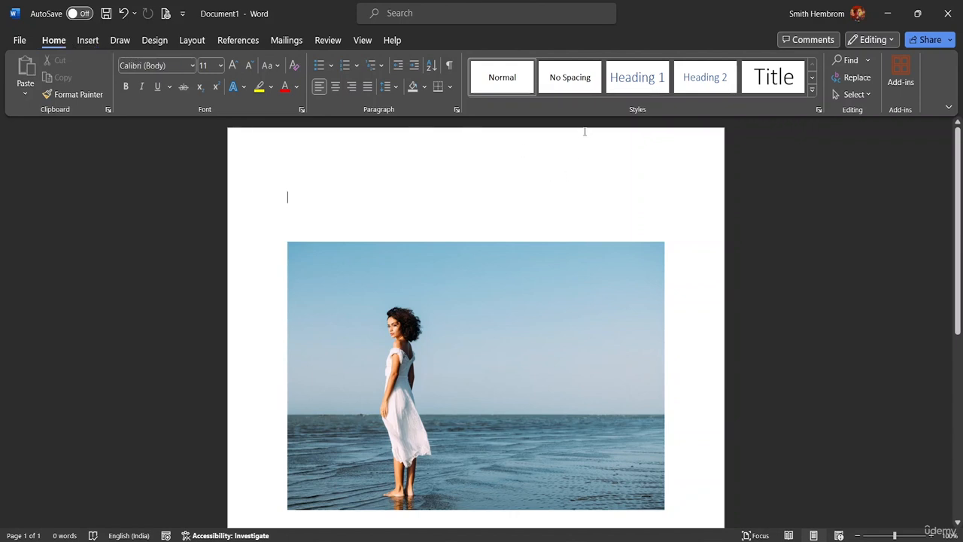
pyautogui.click(88, 40)
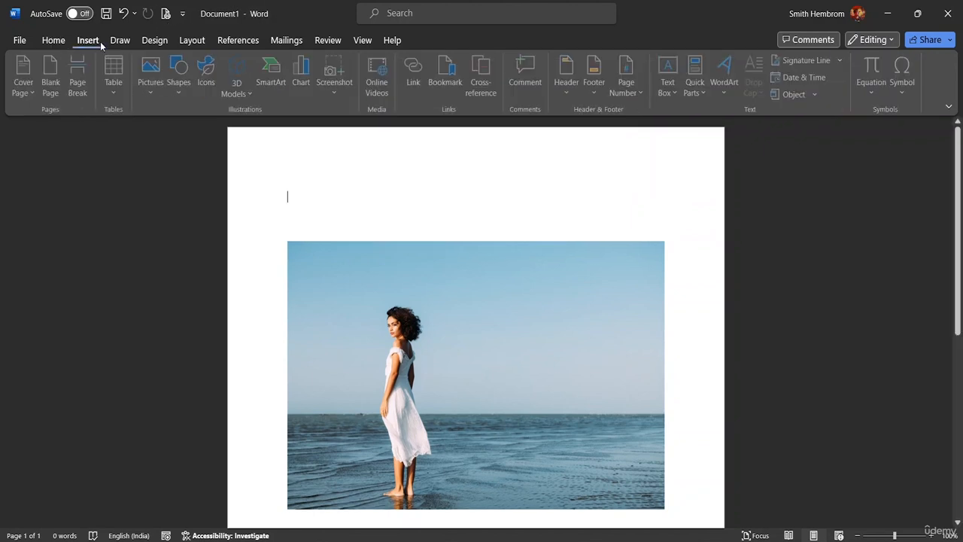
pyautogui.click(725, 92)
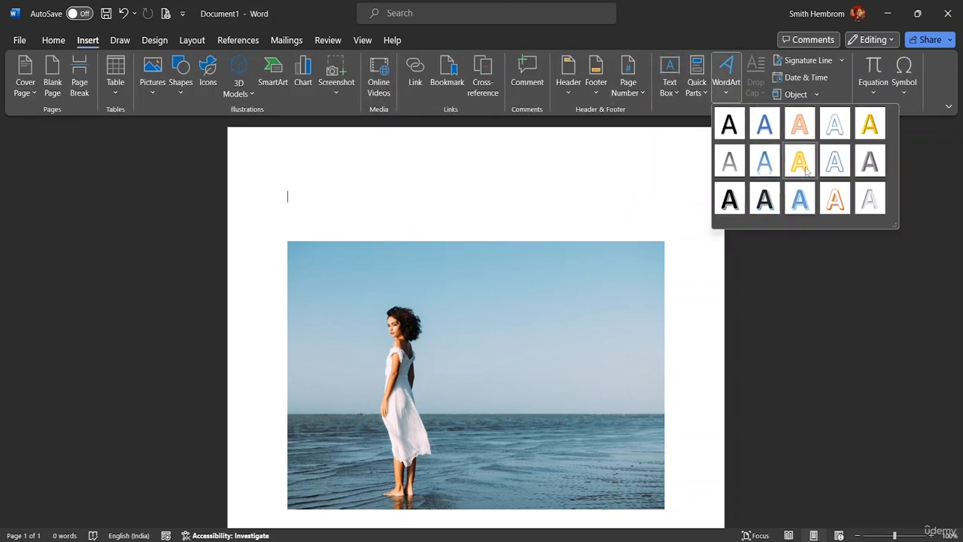
pyautogui.click(766, 126)
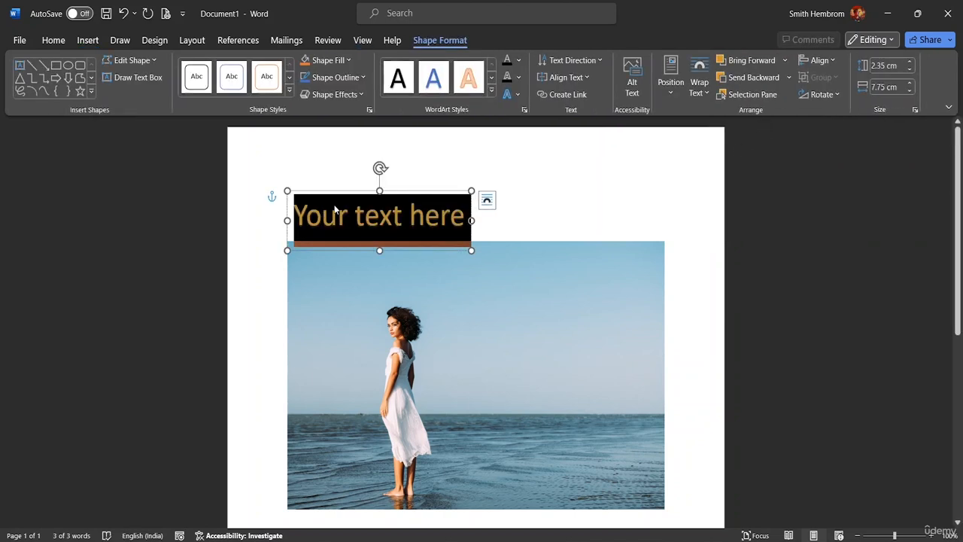
# Step: Replace the WordArt placeholder text with "THE QUEEN BY THE SEA"
pyautogui.press('Delete')
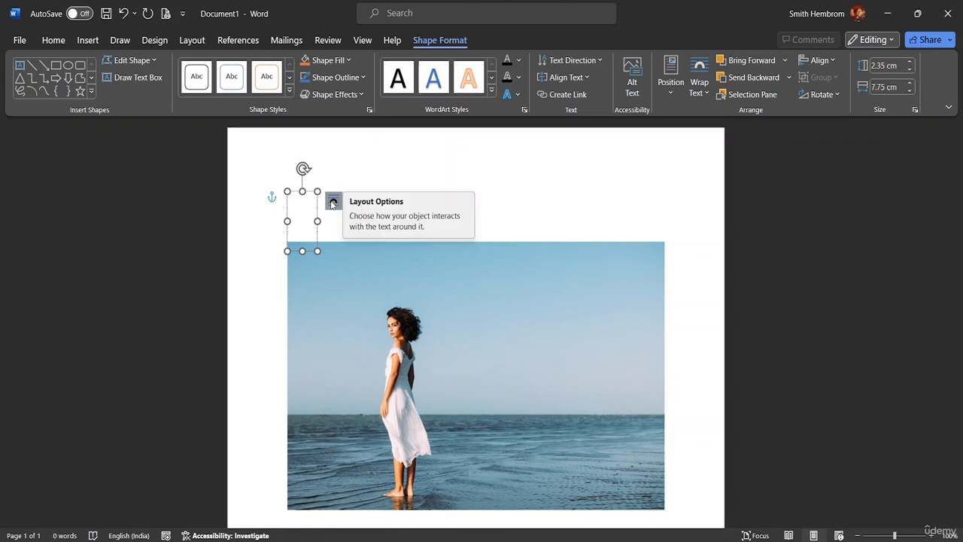
pyautogui.write('THE')
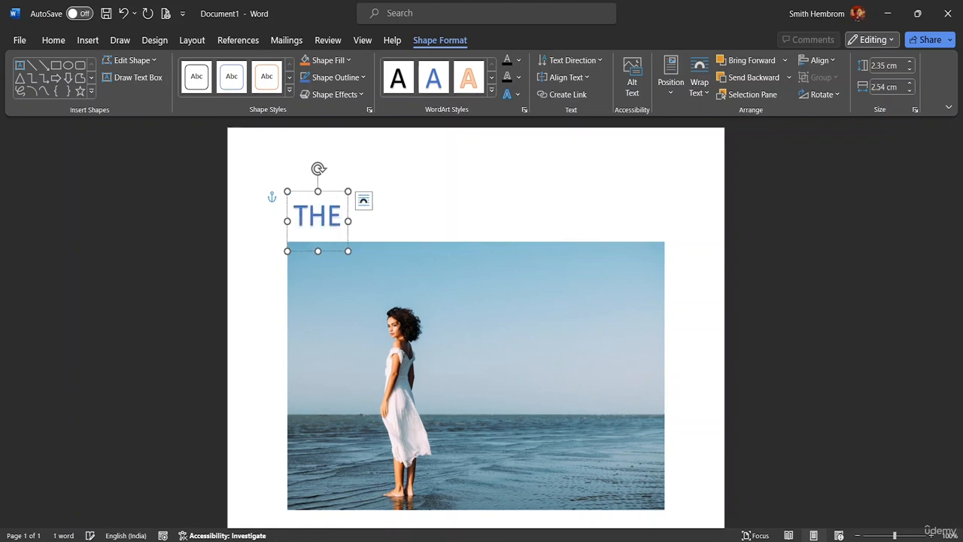
pyautogui.write(' QUEEN')
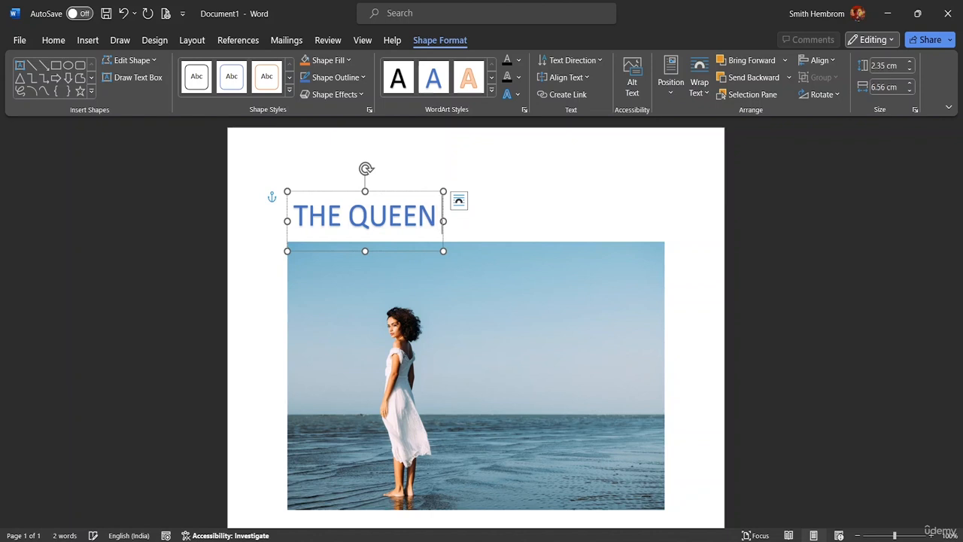
pyautogui.write(' BY THE')
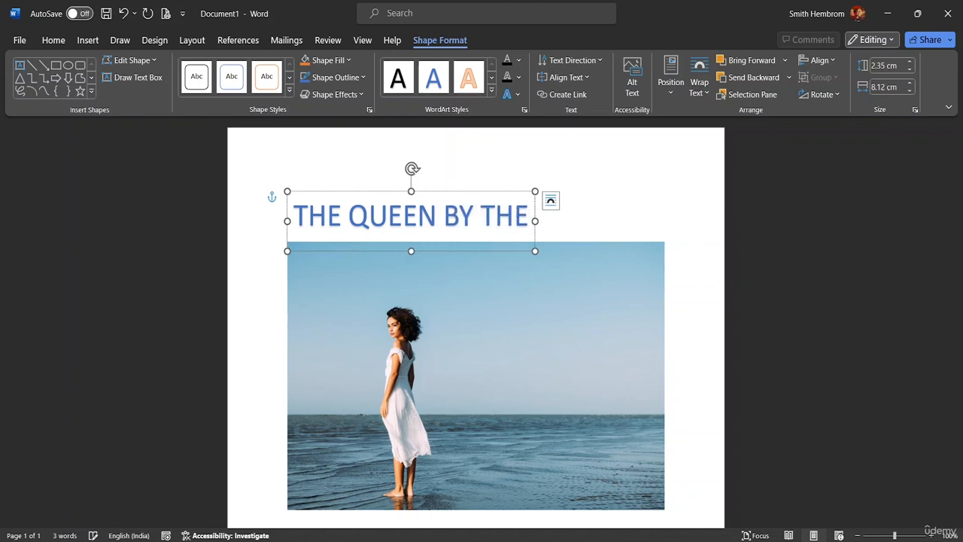
pyautogui.write(' SEA')
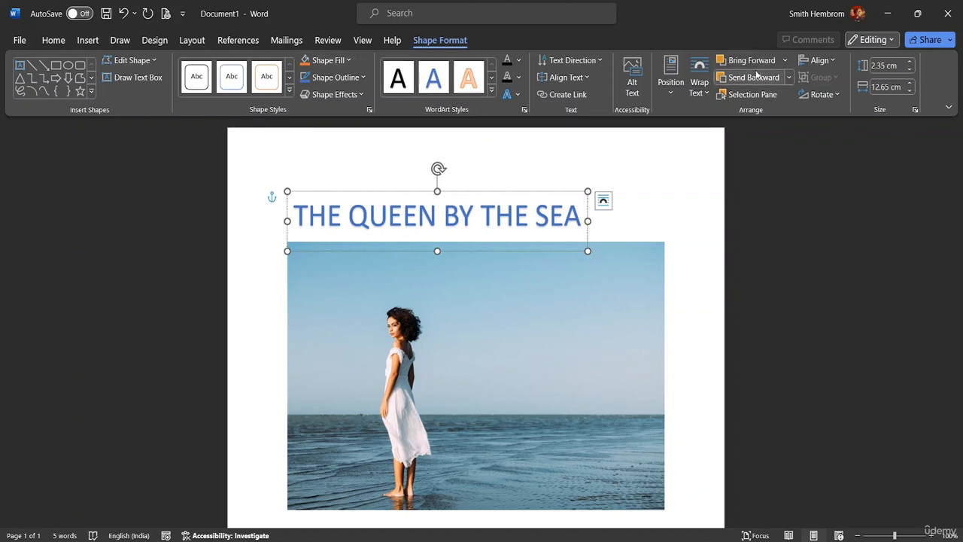
# Step: Bring the WordArt title forward one level
pyautogui.click(783, 60)
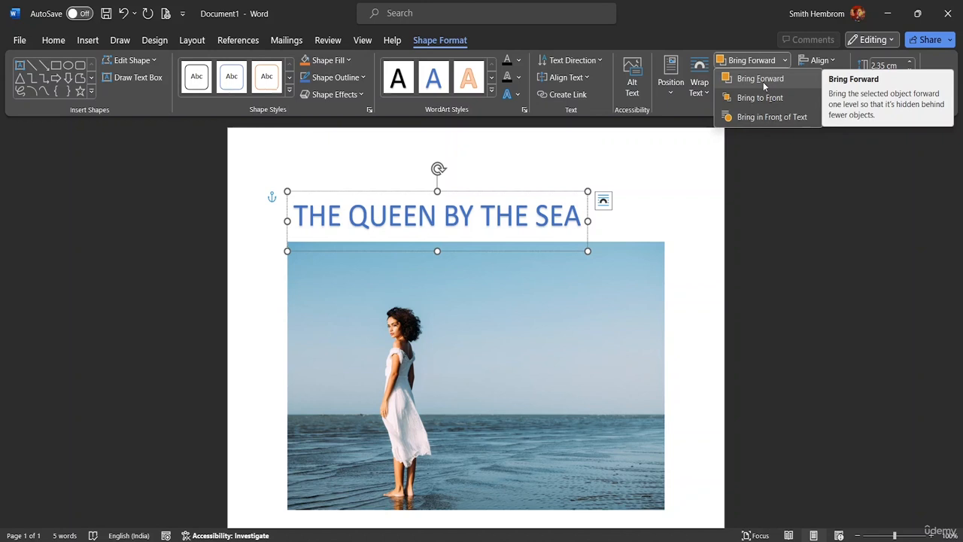
pyautogui.click(763, 79)
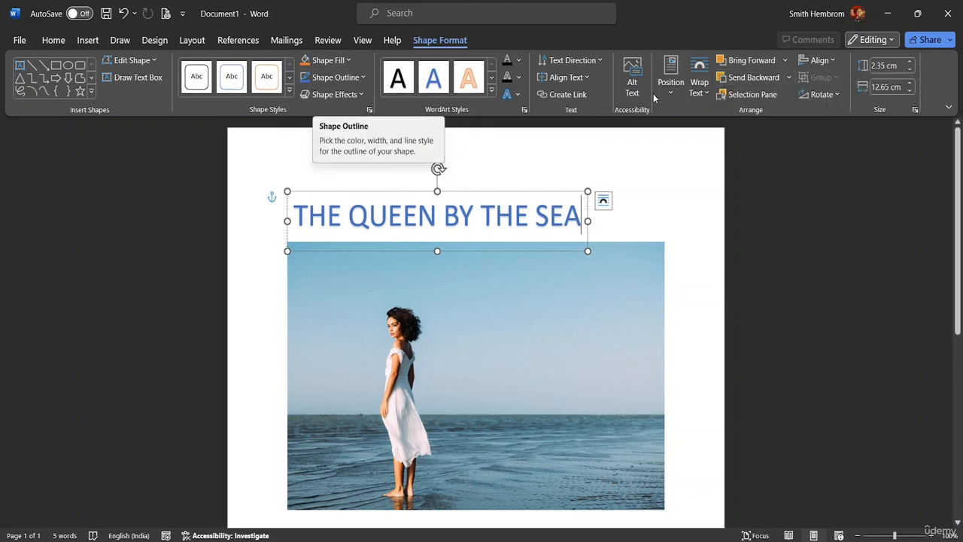
# Step: Set the text outline of the whole WordArt title to a dark orange theme colour
pyautogui.click(516, 94)
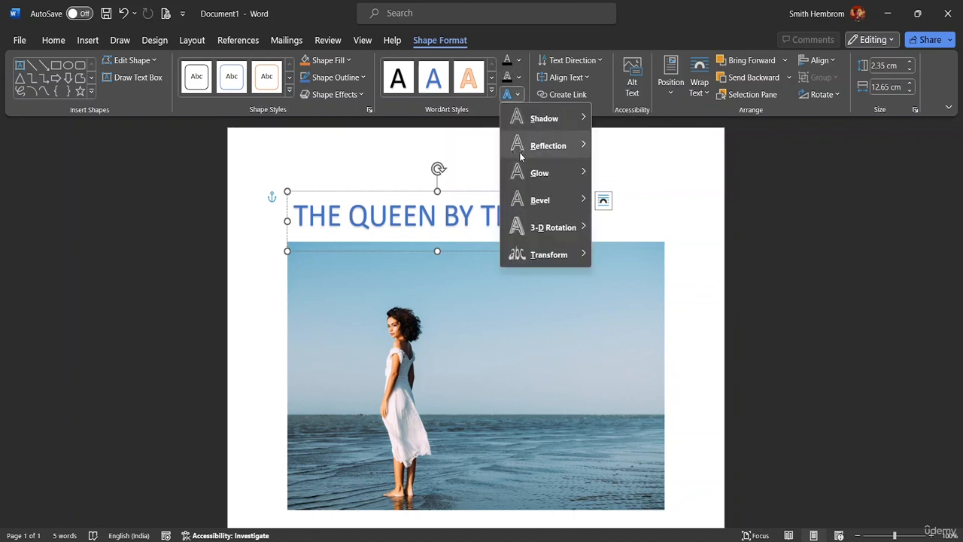
pyautogui.click(518, 77)
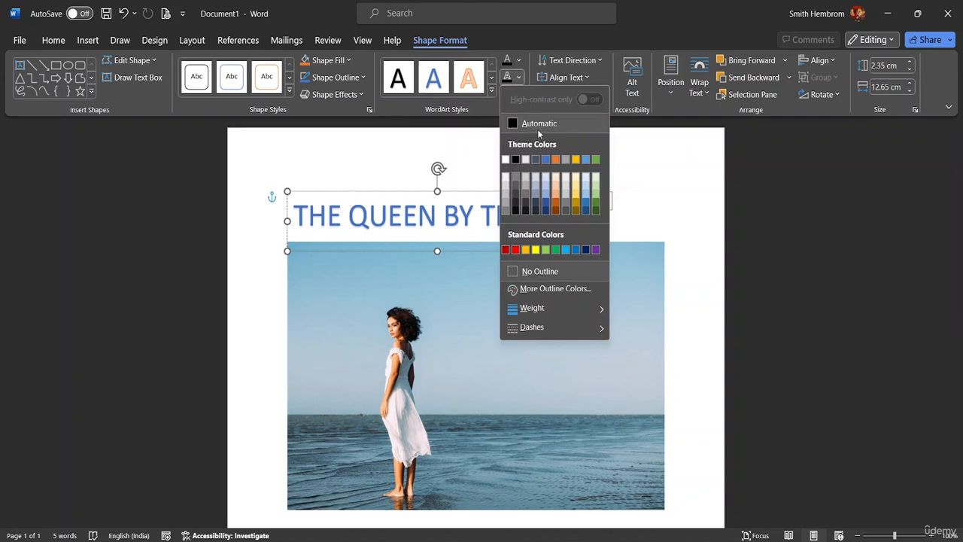
pyautogui.click(533, 194)
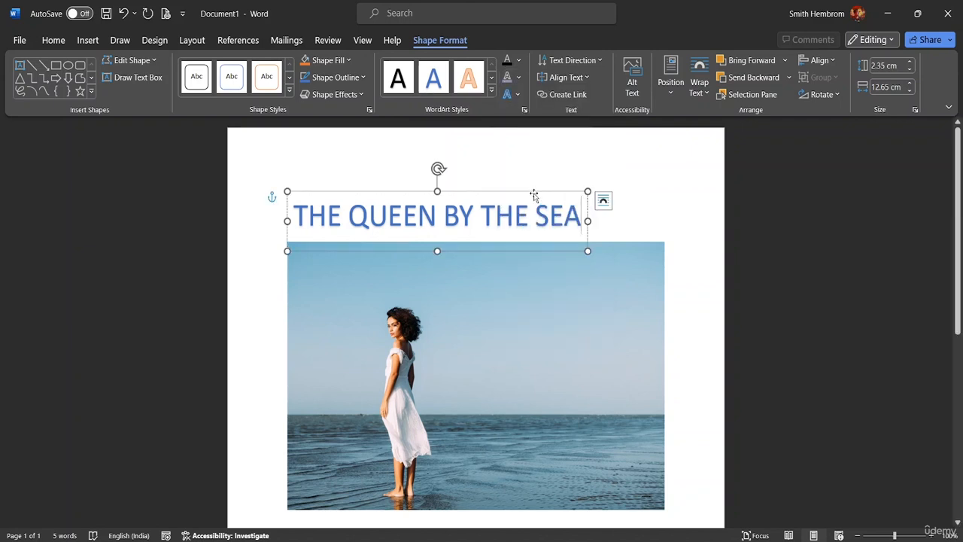
pyautogui.moveTo(582, 219); pyautogui.dragTo(290, 219)
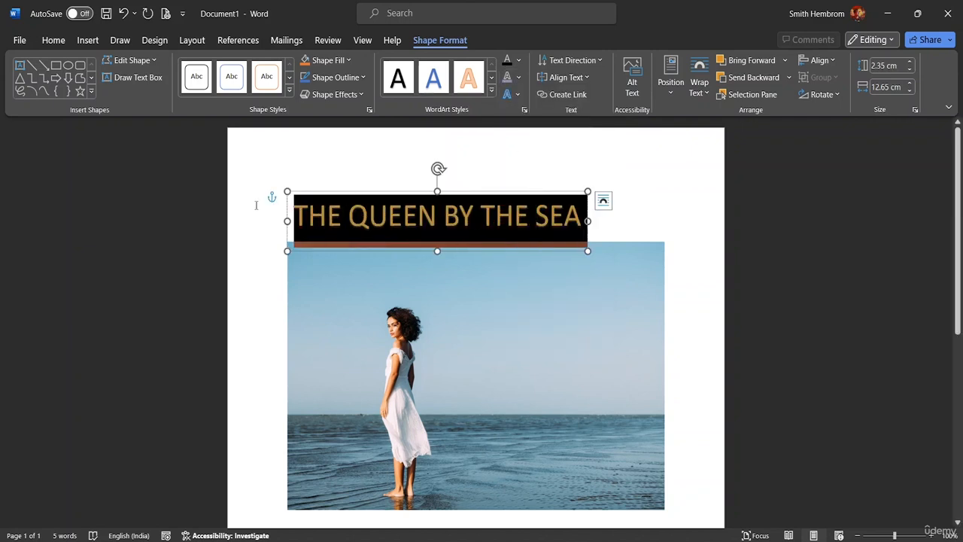
pyautogui.click(519, 77)
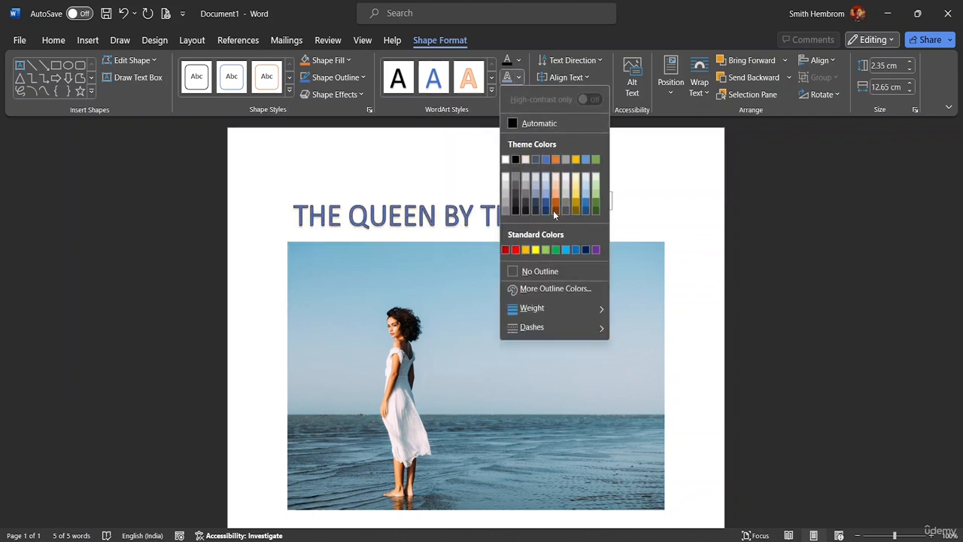
pyautogui.click(556, 211)
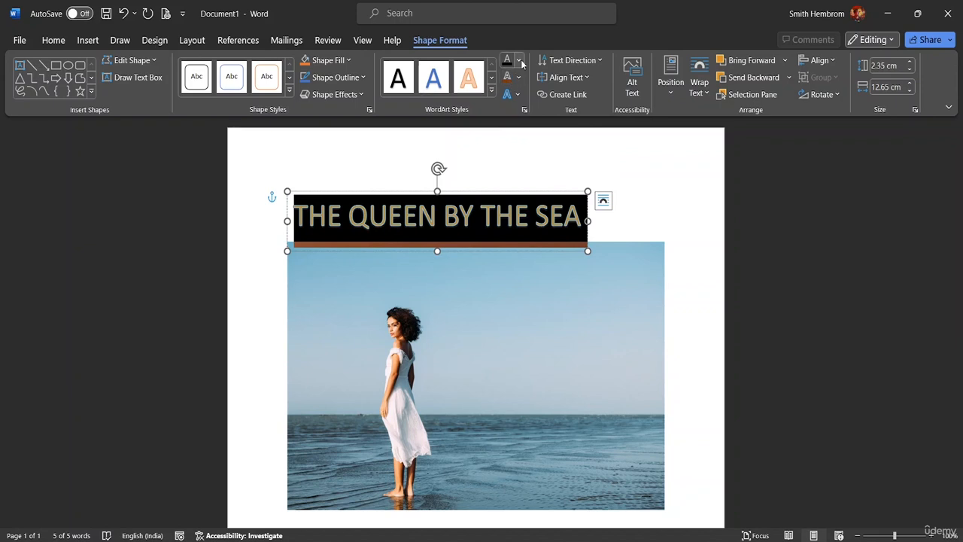
# Step: Fill the WordArt title's text with a light grey theme colour
pyautogui.click(519, 61)
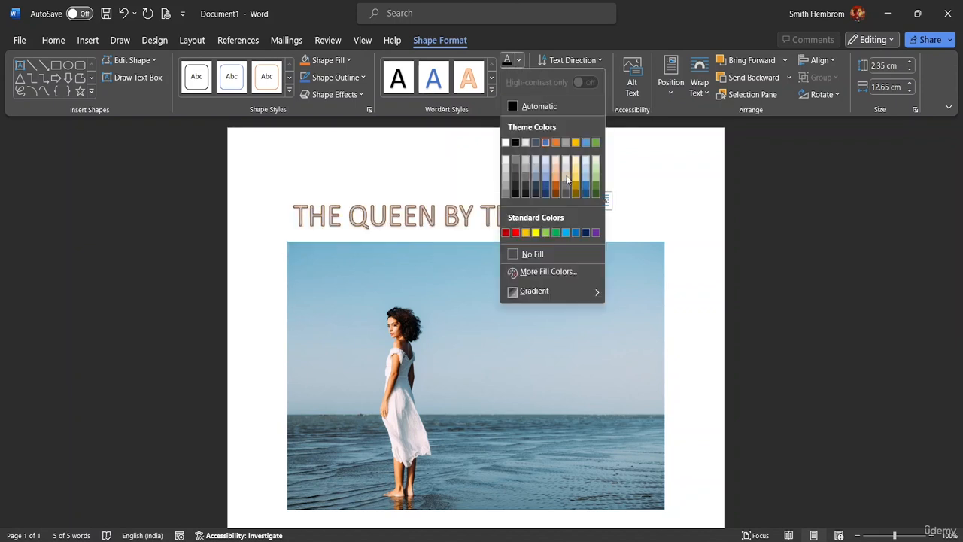
pyautogui.click(571, 179)
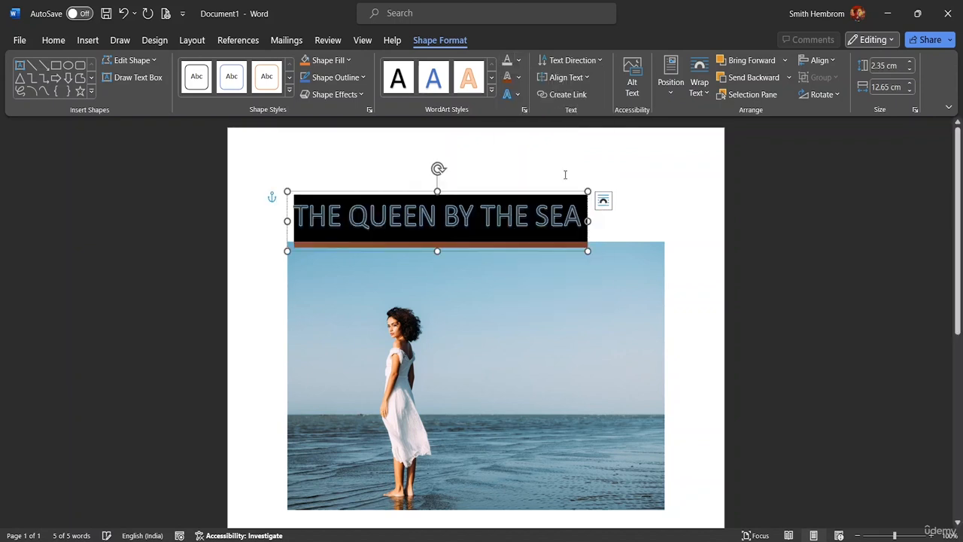
pyautogui.click(462, 176)
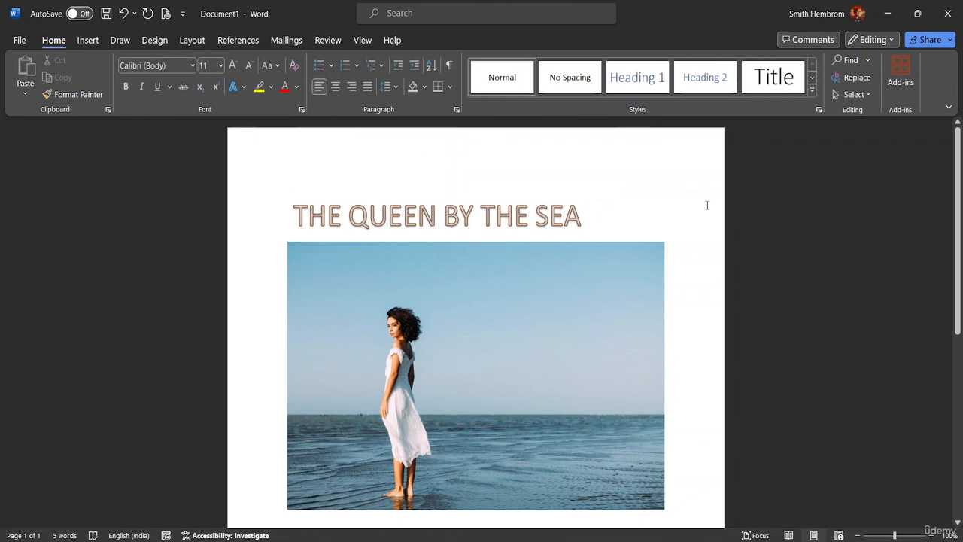
# Step: Reduce the height of the title box and move it onto the sky at the top of the picture
pyautogui.click(549, 216)
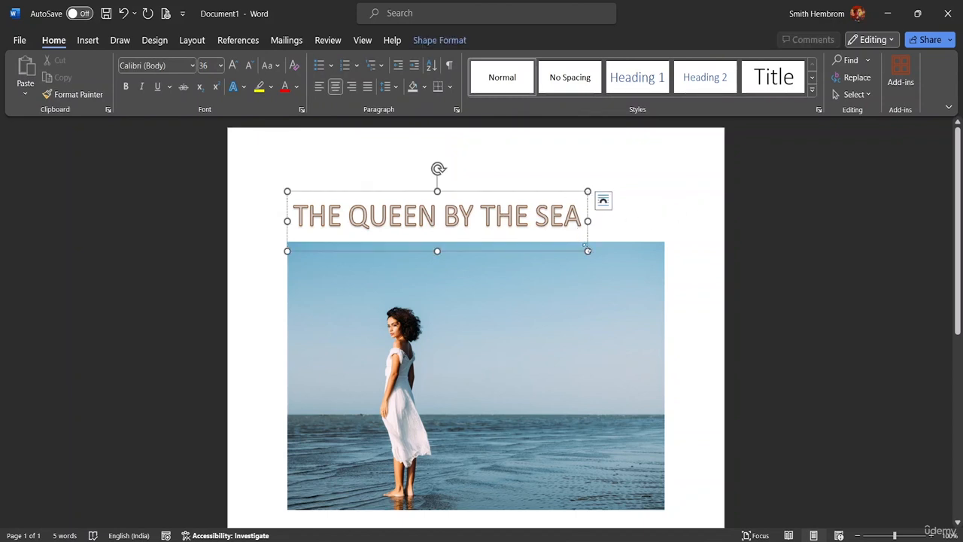
pyautogui.moveTo(585, 251)
pyautogui.mouseDown()
pyautogui.moveTo(569, 228)
pyautogui.moveTo(585, 242)
pyautogui.mouseUp()
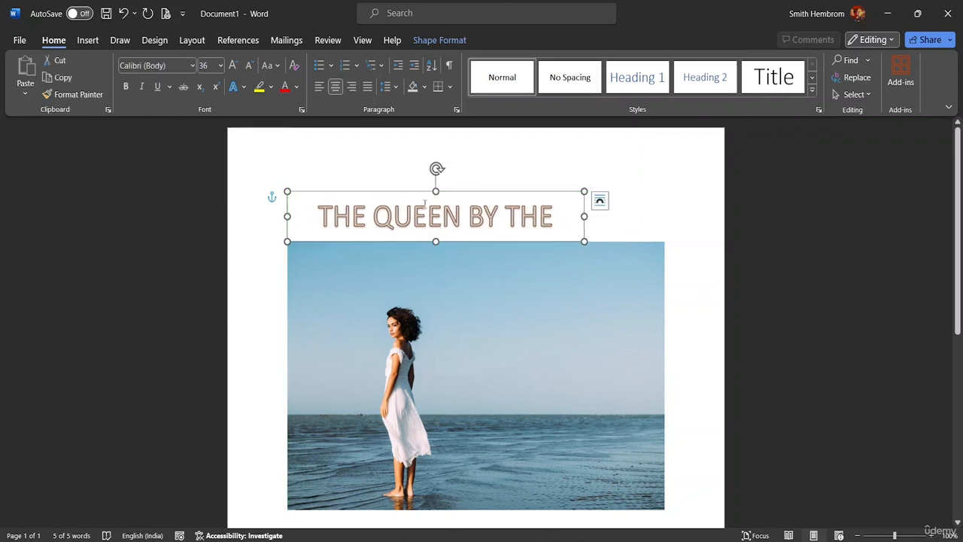
pyautogui.moveTo(416, 189); pyautogui.dragTo(459, 246)
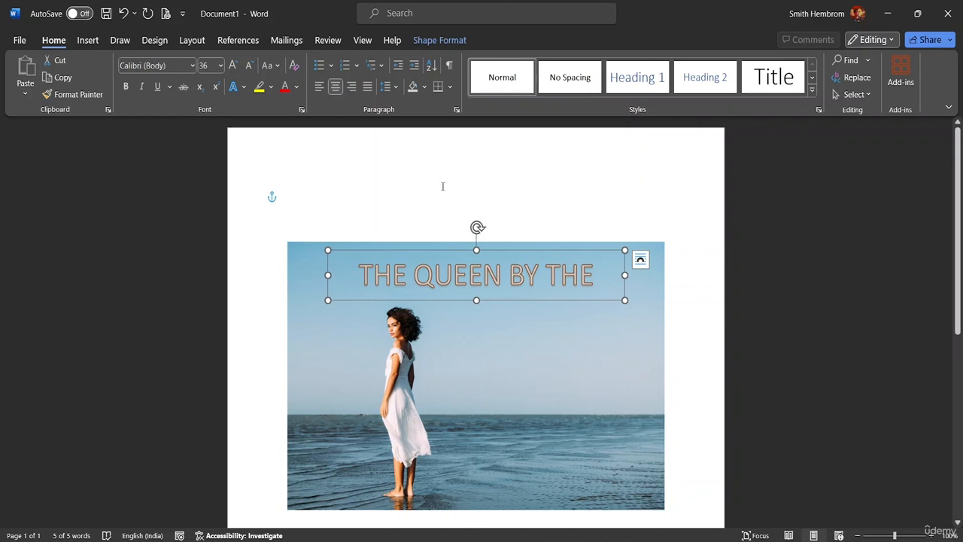
pyautogui.click(763, 261)
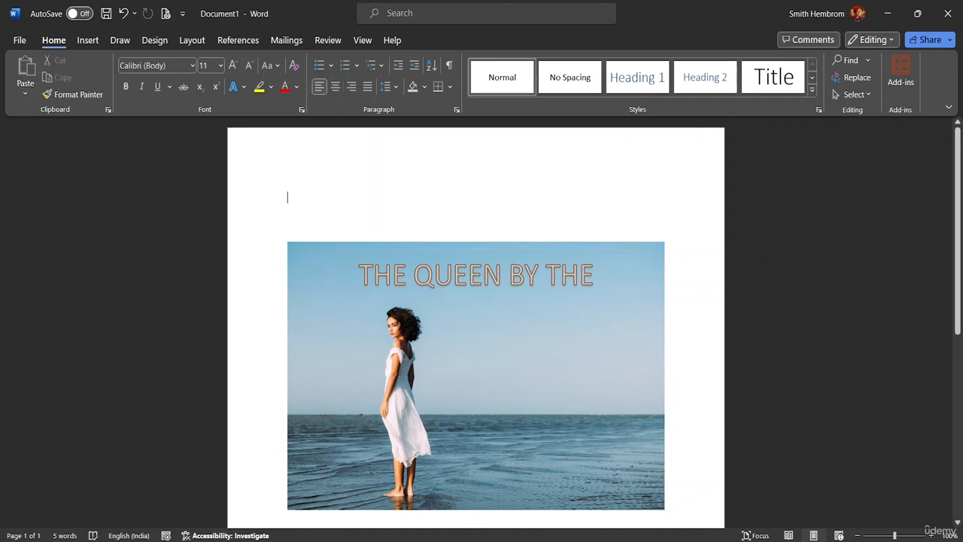
# Step: Widen the title box and correct its text to read "THE QUEEN BY THE SEA" on one line
pyautogui.click(600, 275)
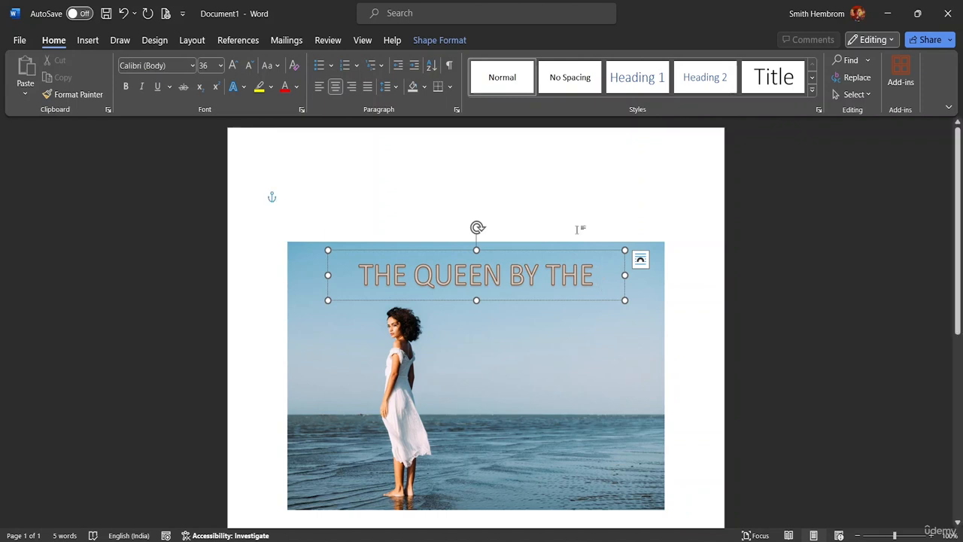
pyautogui.moveTo(328, 275); pyautogui.dragTo(292, 276)
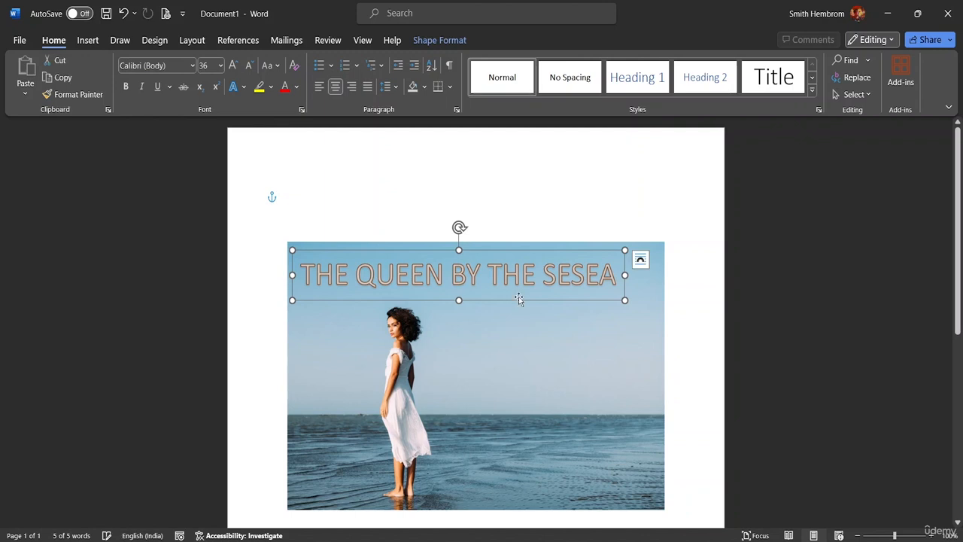
pyautogui.click(617, 278)
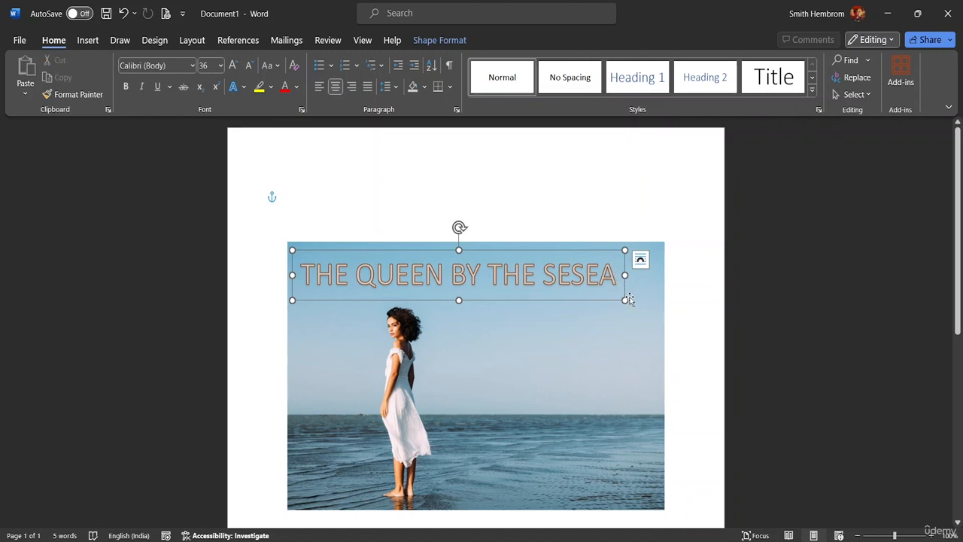
pyautogui.press('BackSpace')
pyautogui.press('BackSpace')
pyautogui.press('BackSpace')
pyautogui.write('A')
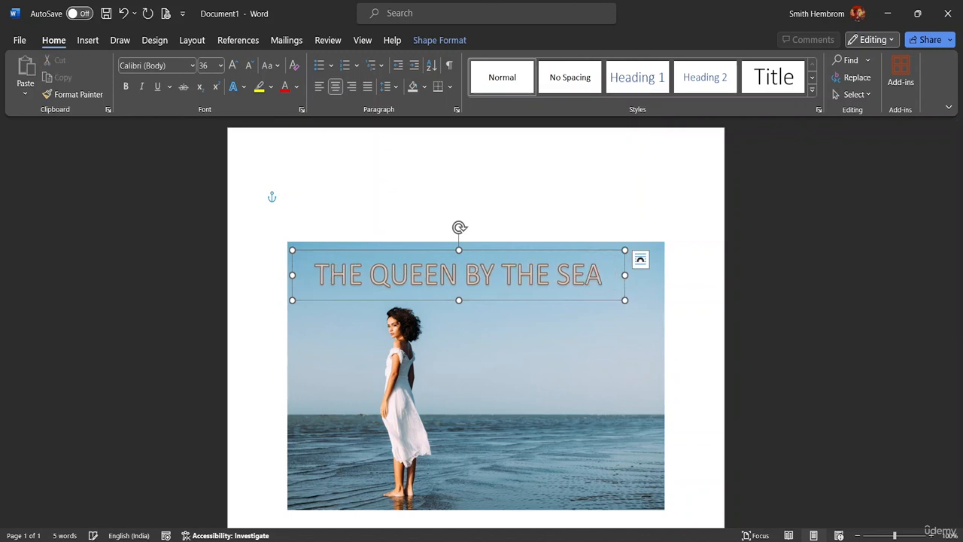
pyautogui.click(795, 300)
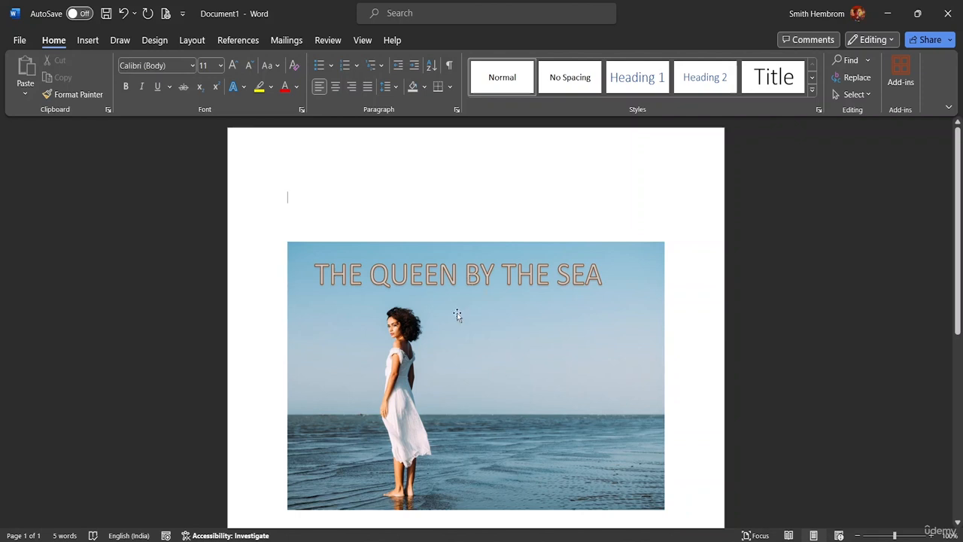
# Step: Centre the WordArt title horizontally over the picture's sky
pyautogui.click(263, 294)
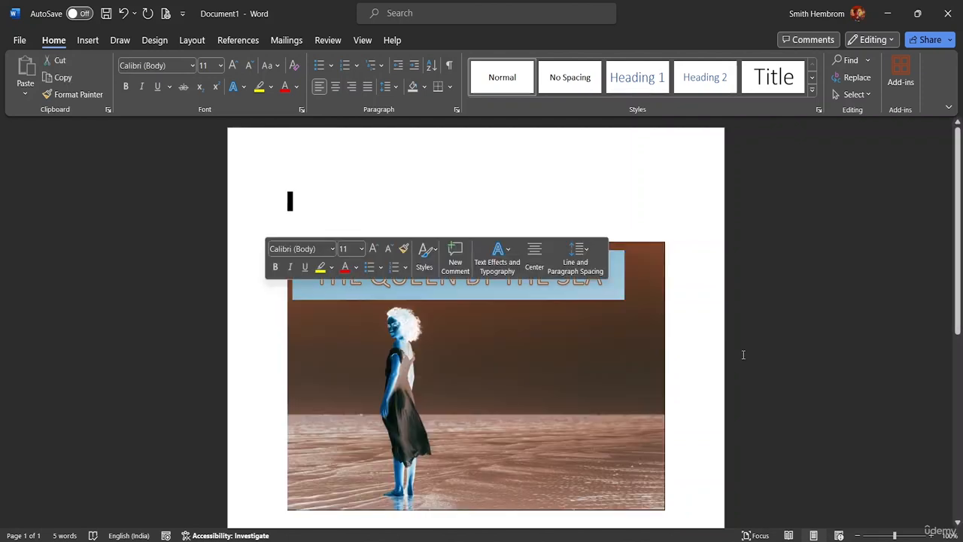
pyautogui.click(714, 334)
pyautogui.click(584, 277)
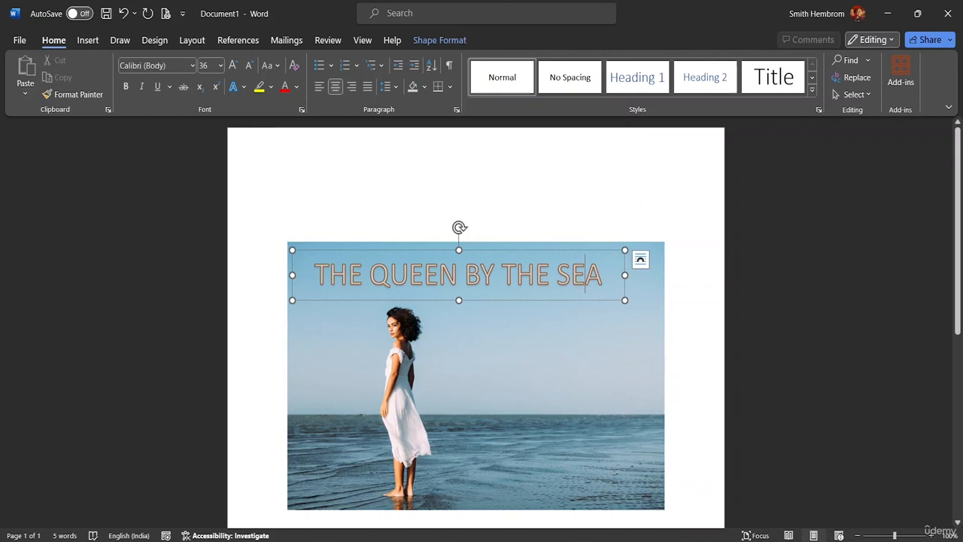
pyautogui.moveTo(579, 305); pyautogui.dragTo(602, 303)
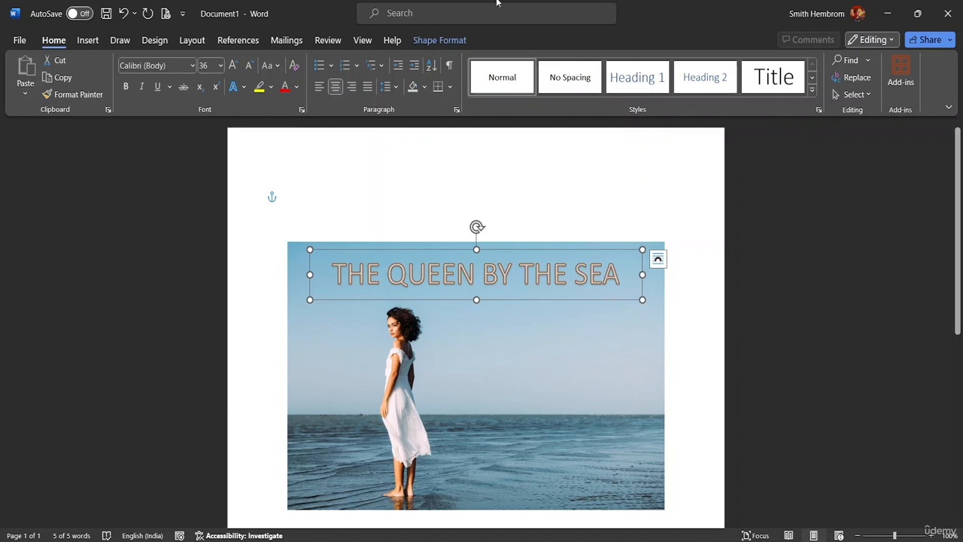
# Step: Draw a text box about 7.64 cm wide and 2.03 cm high beside the woman, just above the horizon
pyautogui.click(94, 41)
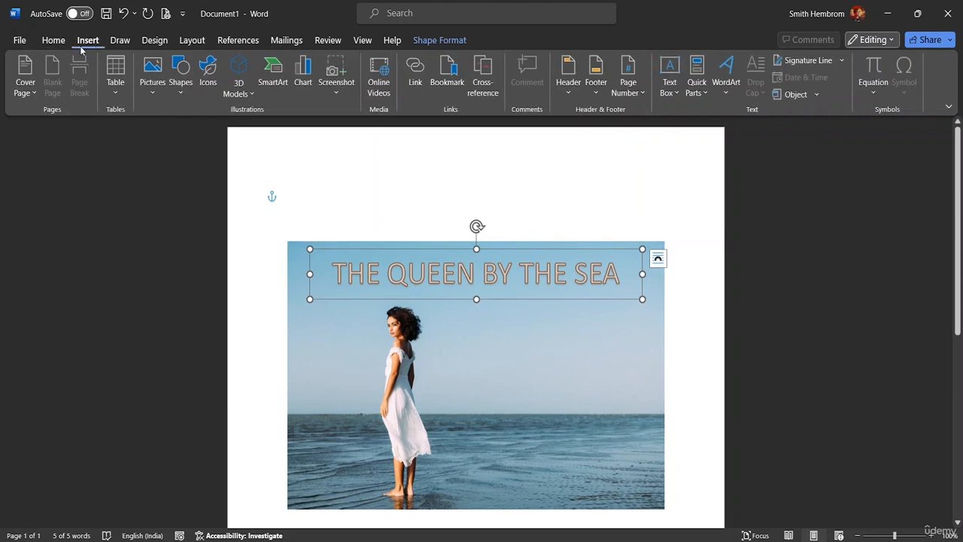
pyautogui.click(672, 84)
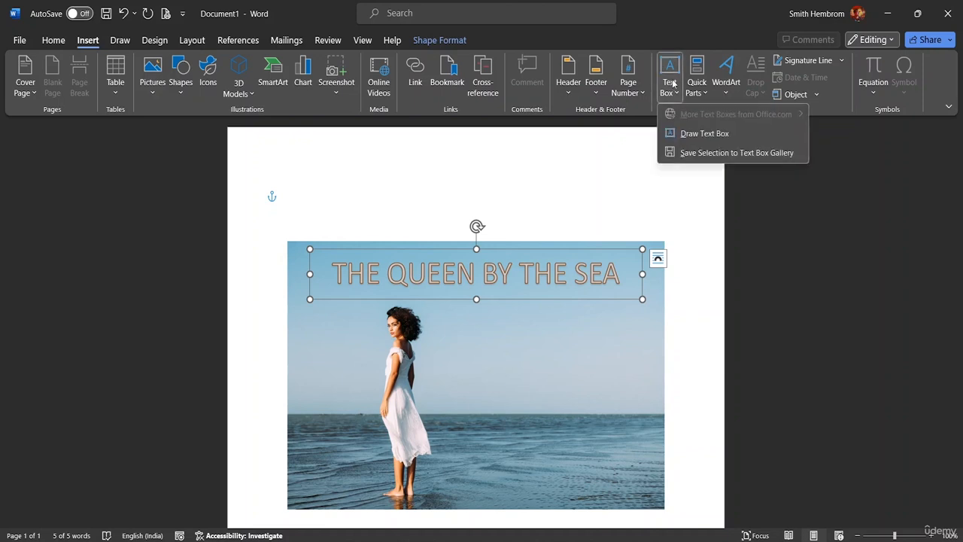
pyautogui.click(702, 134)
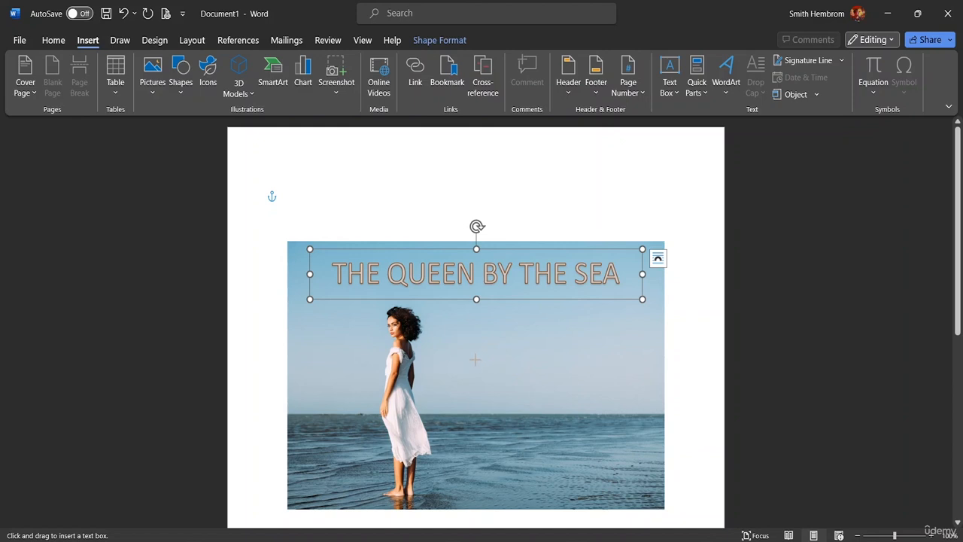
pyautogui.moveTo(475, 360); pyautogui.dragTo(655, 413)
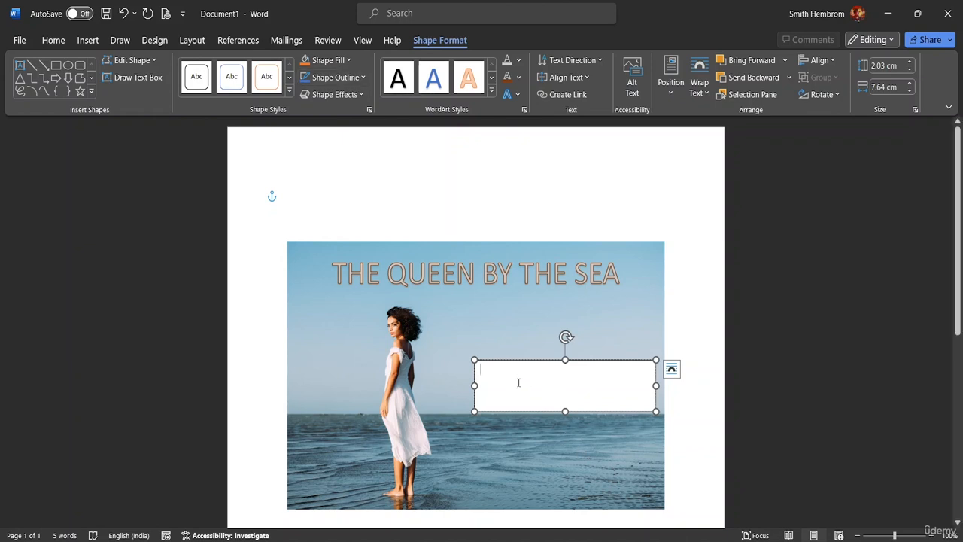
# Step: Enter "THE INTERESTING JOURNEY OF THE QUEEN" in the new text box
pyautogui.write('THE ')
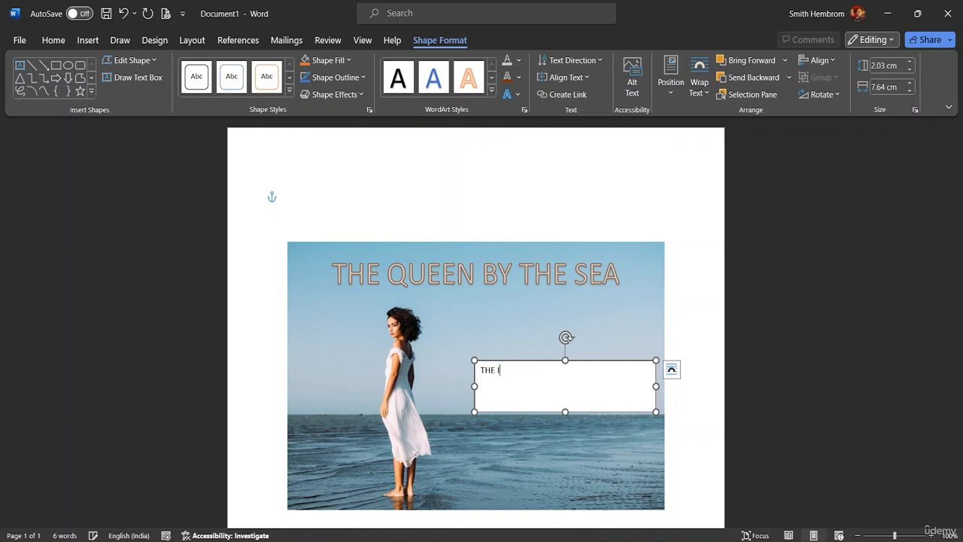
pyautogui.write('INTERESTING JOUR')
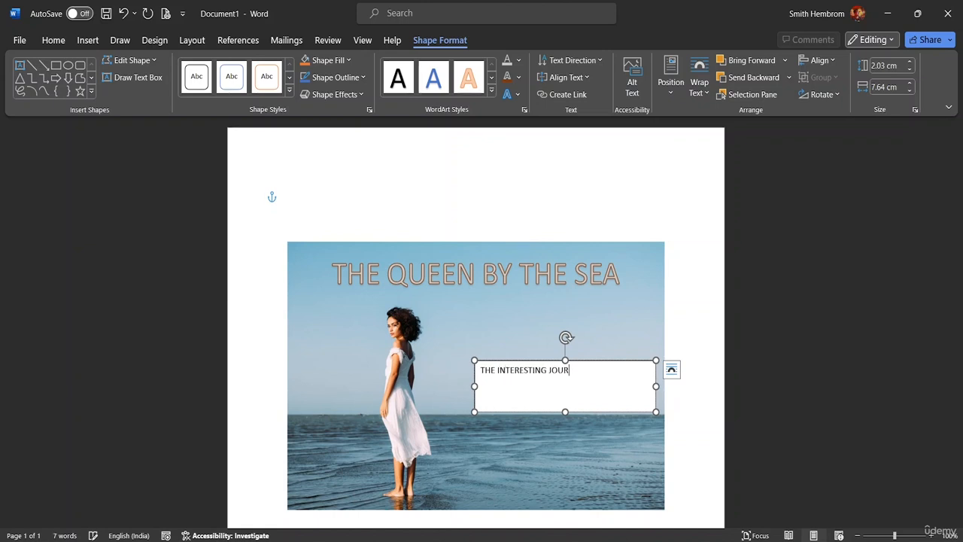
pyautogui.write('NEY OF THE ')
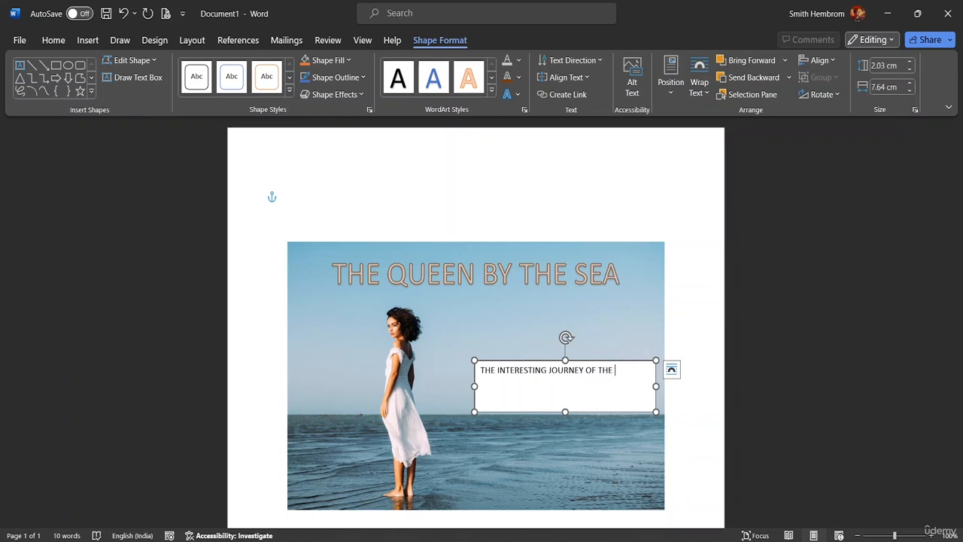
pyautogui.write('QUEEN')
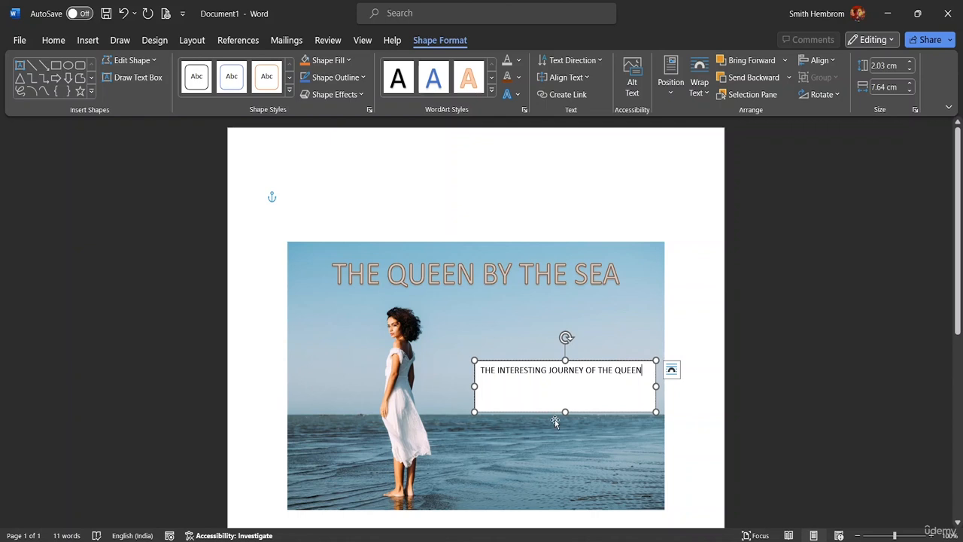
# Step: Move the subtitle text box closer to the woman and widen it to about 9.23 cm
pyautogui.moveTo(554, 412); pyautogui.dragTo(511, 403)
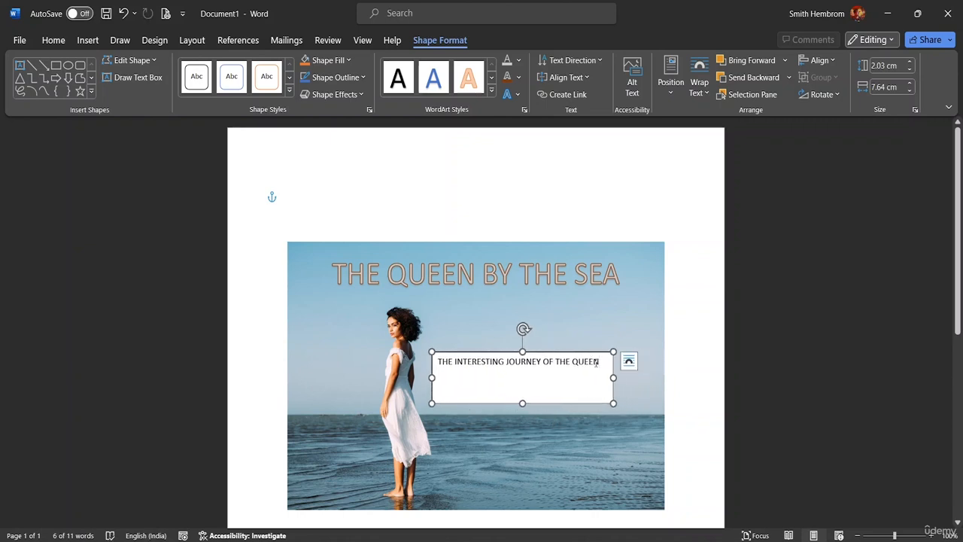
pyautogui.moveTo(597, 363); pyautogui.dragTo(477, 360)
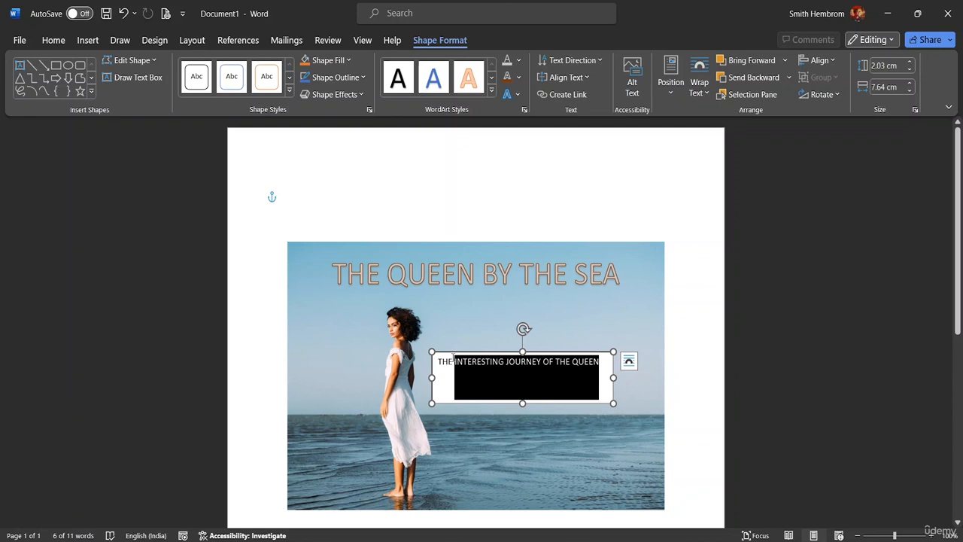
pyautogui.moveTo(613, 377); pyautogui.dragTo(437, 361)
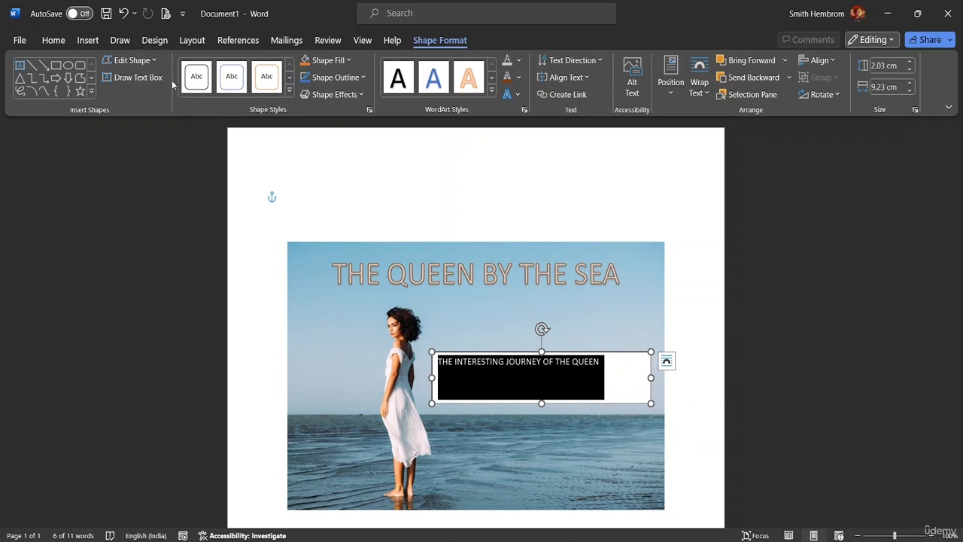
# Step: Set the font size of the whole subtitle text to 20
pyautogui.click(53, 40)
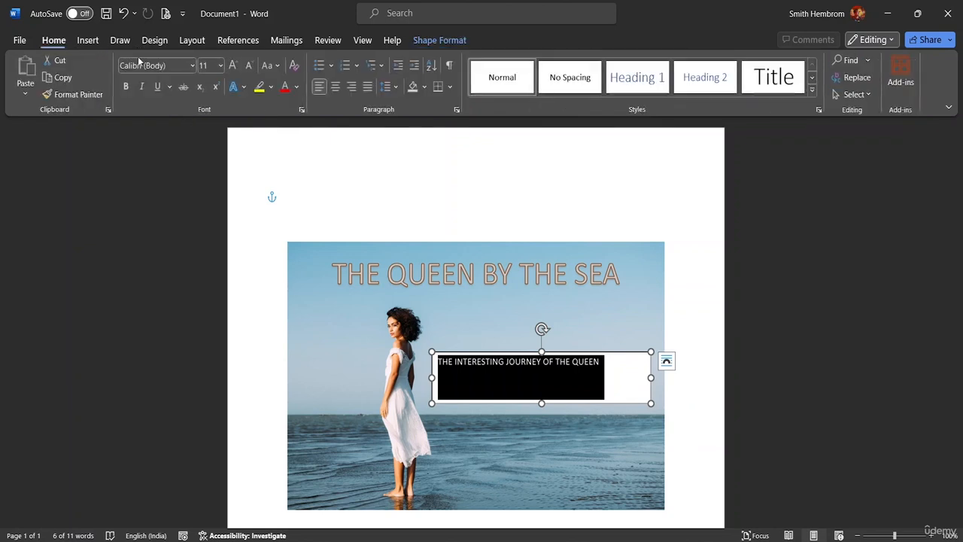
pyautogui.click(222, 65)
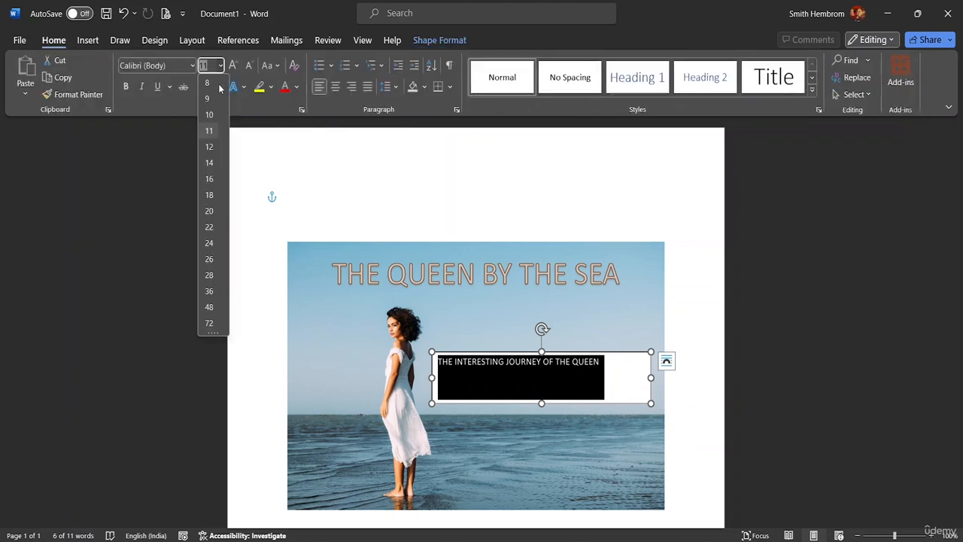
pyautogui.click(210, 211)
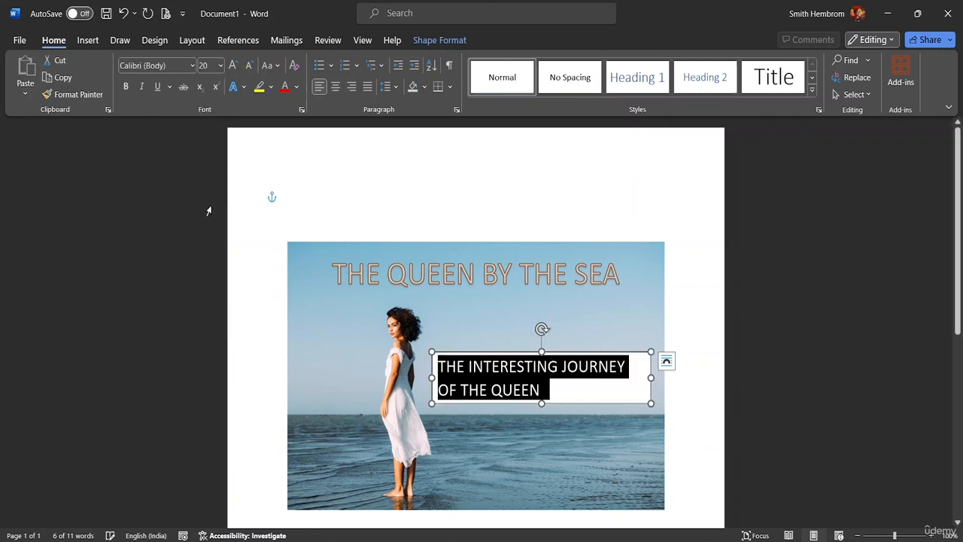
# Step: Colour the whole subtitle text dark gold
pyautogui.click(296, 87)
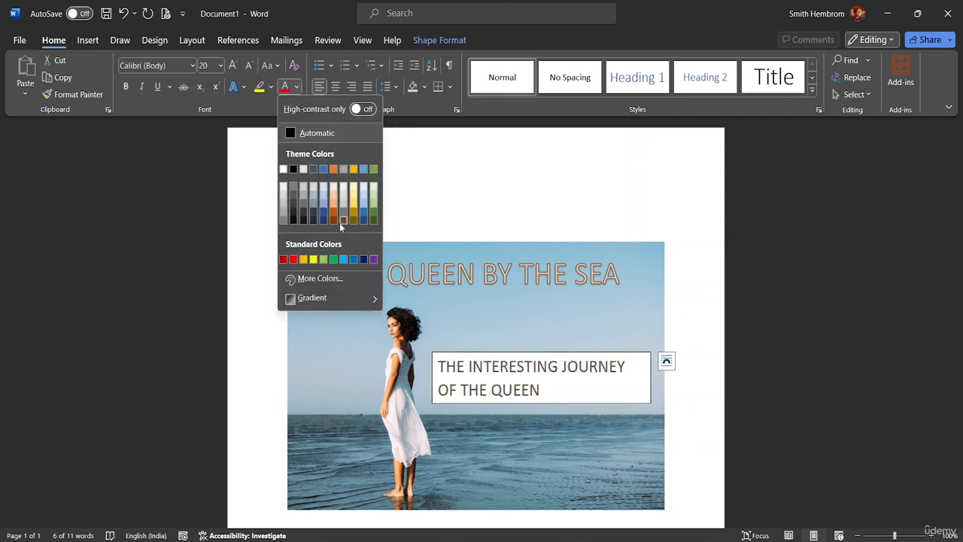
pyautogui.click(353, 215)
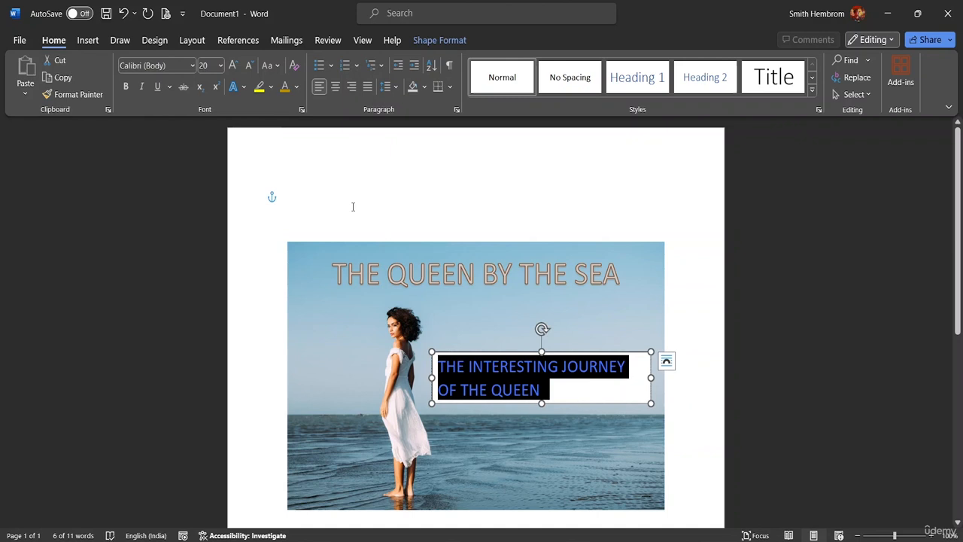
pyautogui.click(566, 395)
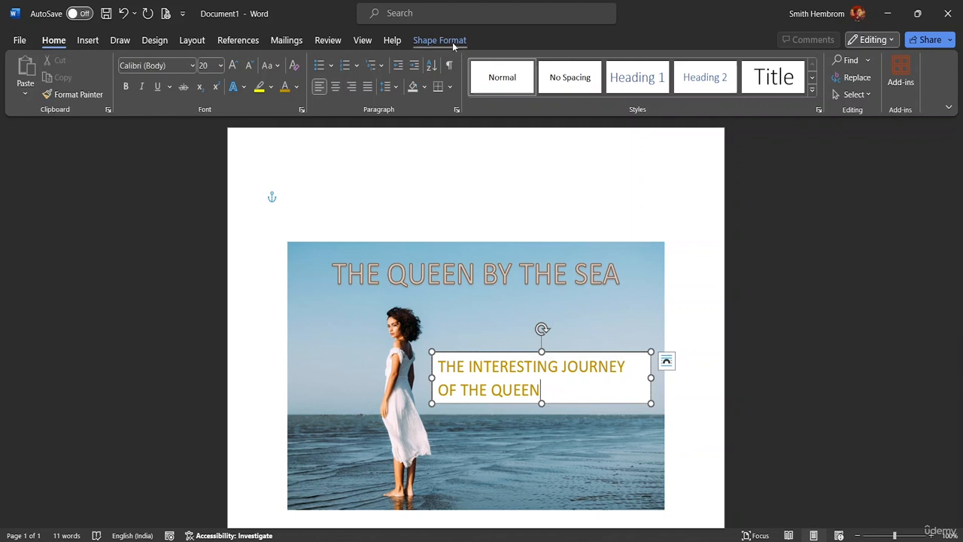
# Step: Remove both the fill and the outline from the subtitle text box
pyautogui.click(428, 41)
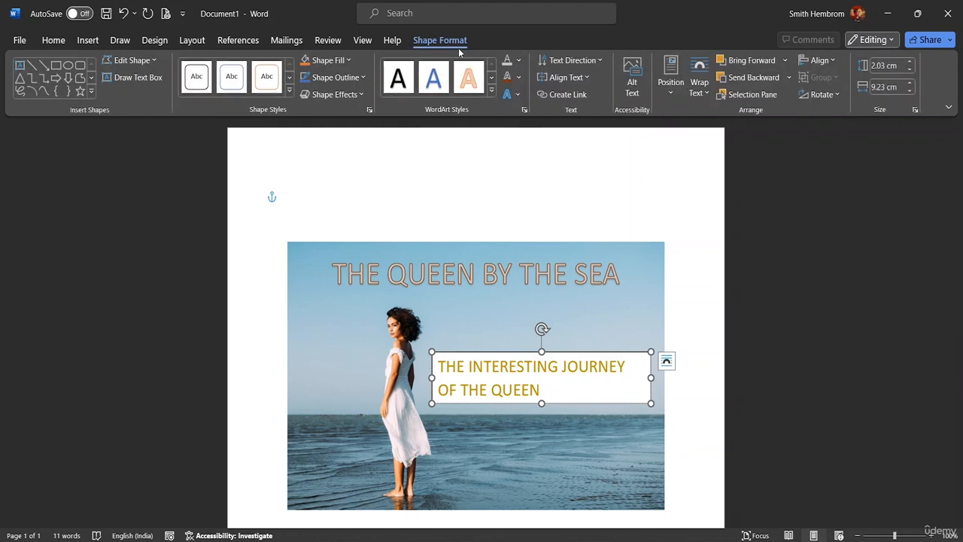
pyautogui.click(348, 60)
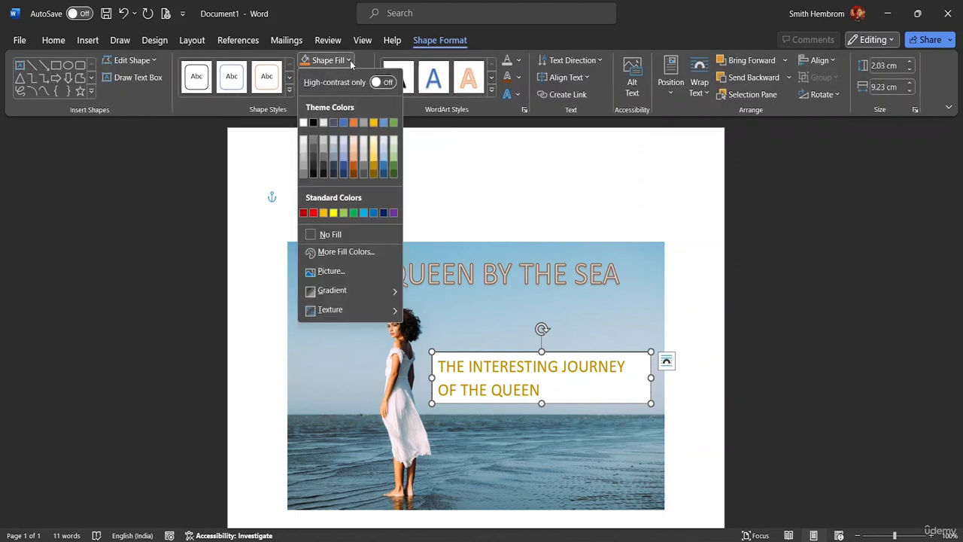
pyautogui.click(333, 232)
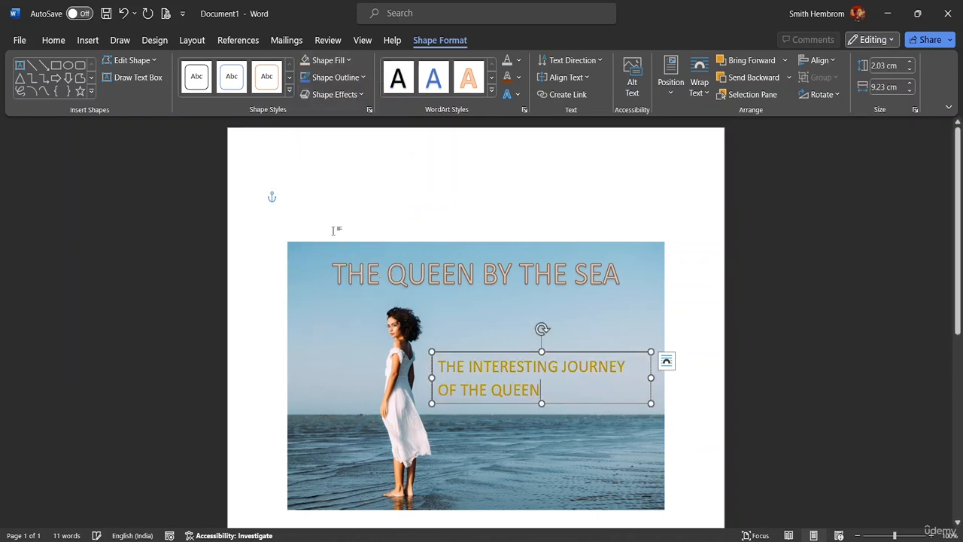
pyautogui.click(363, 78)
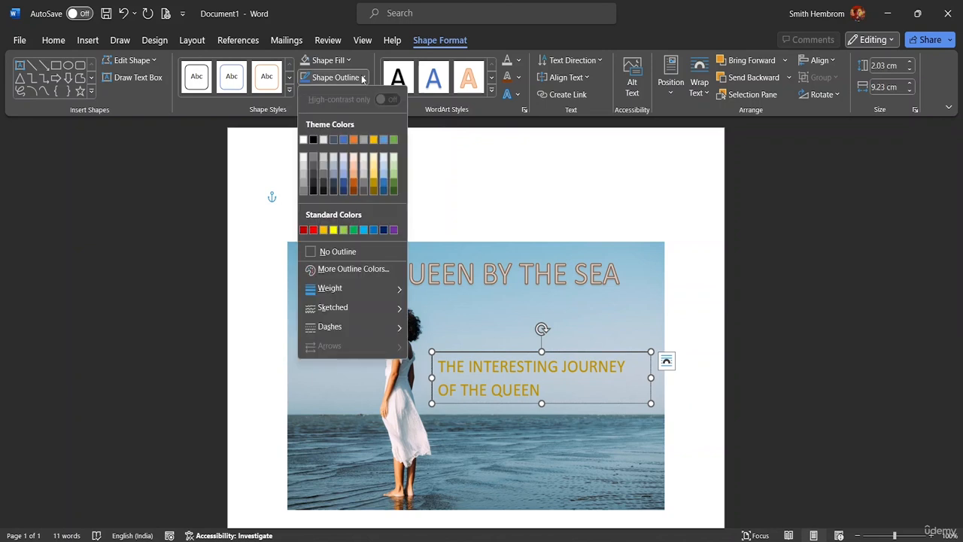
pyautogui.click(317, 251)
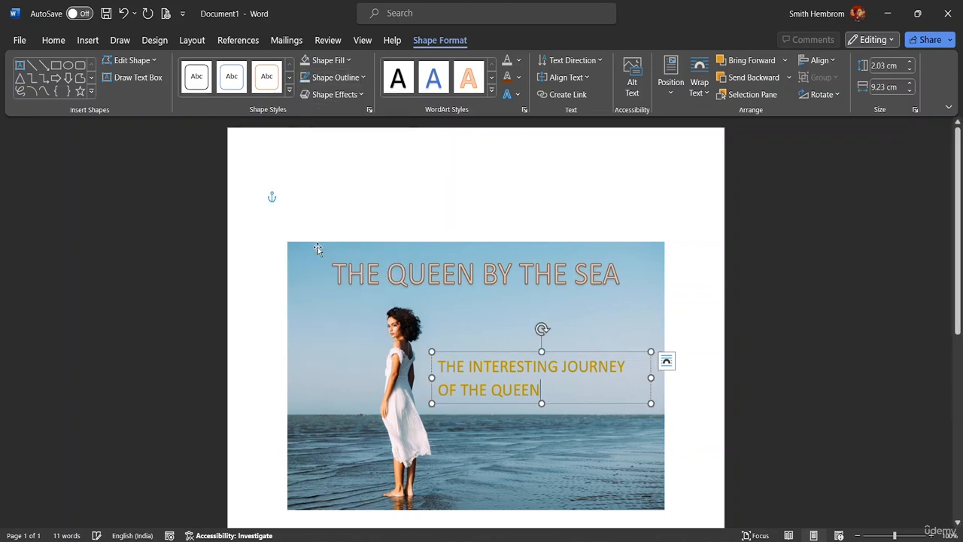
pyautogui.click(737, 389)
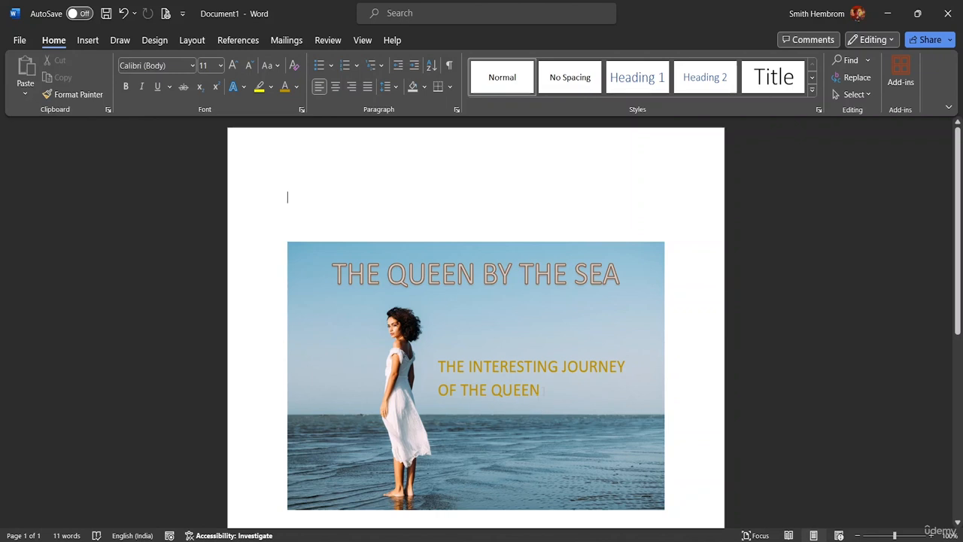
# Step: Draw a text box about 7.96 cm wide and 1.59 cm high over the water in the picture's lower-right corner
pyautogui.click(88, 40)
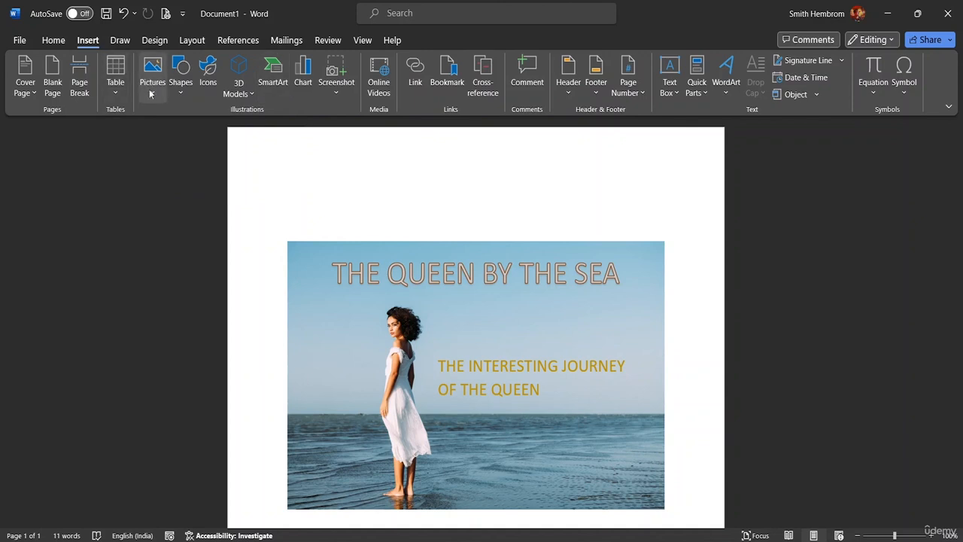
pyautogui.click(187, 87)
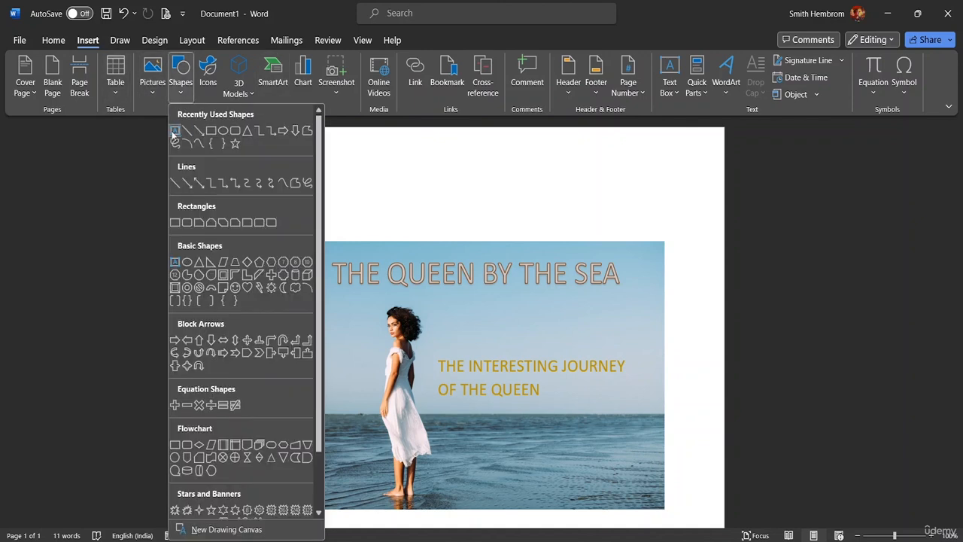
pyautogui.click(175, 133)
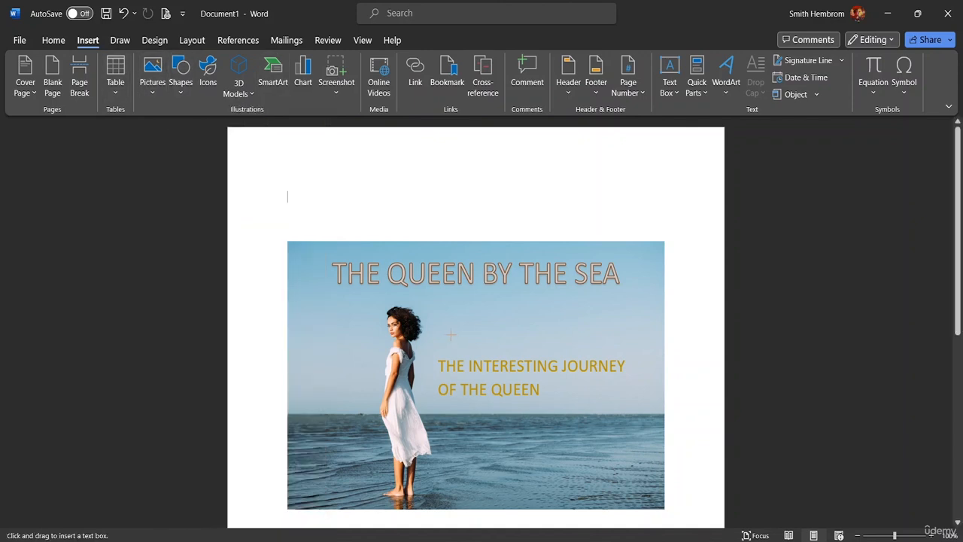
pyautogui.moveTo(464, 457); pyautogui.dragTo(652, 498)
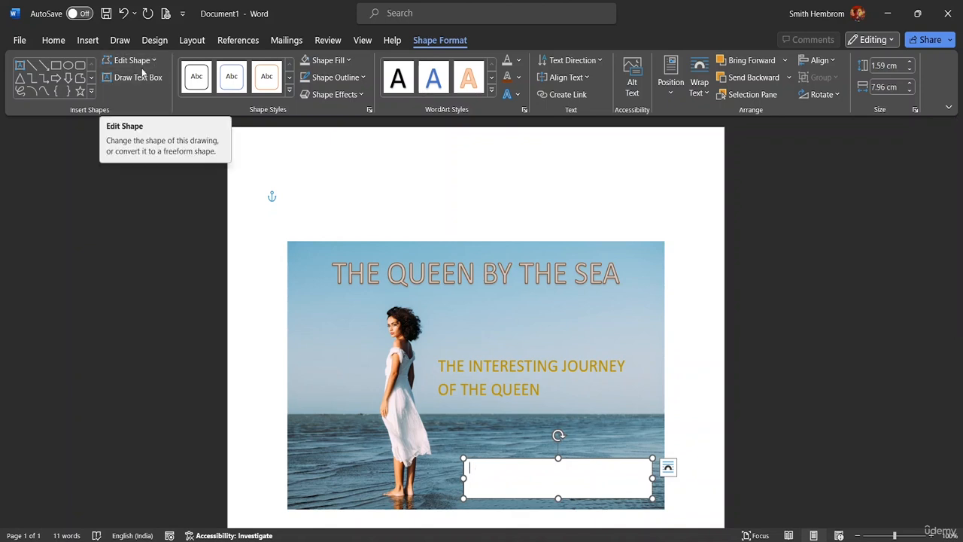
# Step: Draw a narrow vertical text box about 0.64 cm wide and 6.65 cm high along the picture's left edge
pyautogui.click(135, 77)
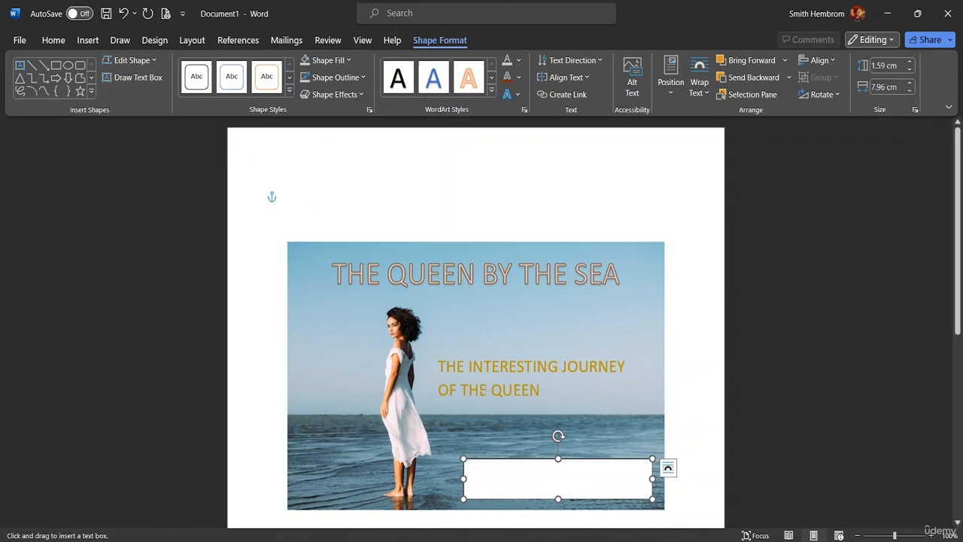
pyautogui.moveTo(296, 339); pyautogui.dragTo(312, 505)
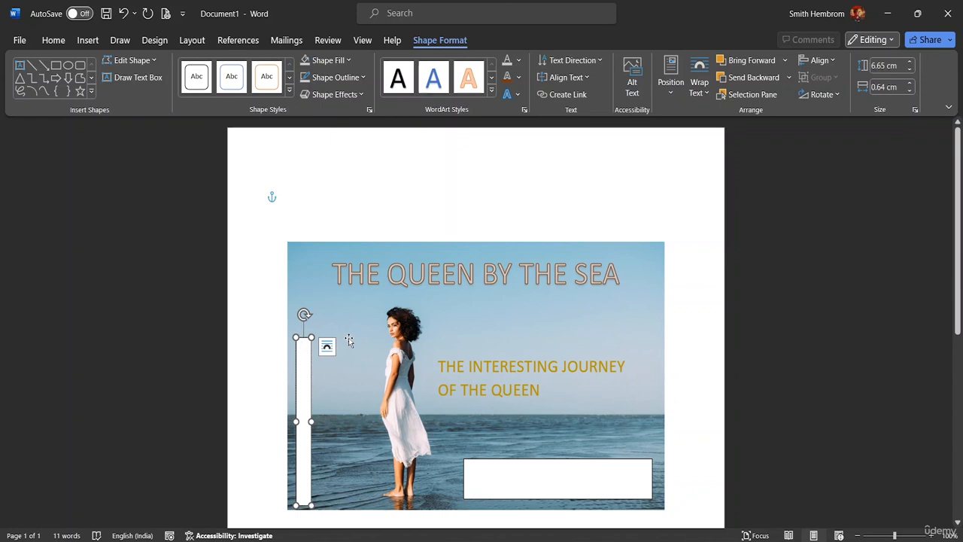
pyautogui.write('SJFODIFJS')
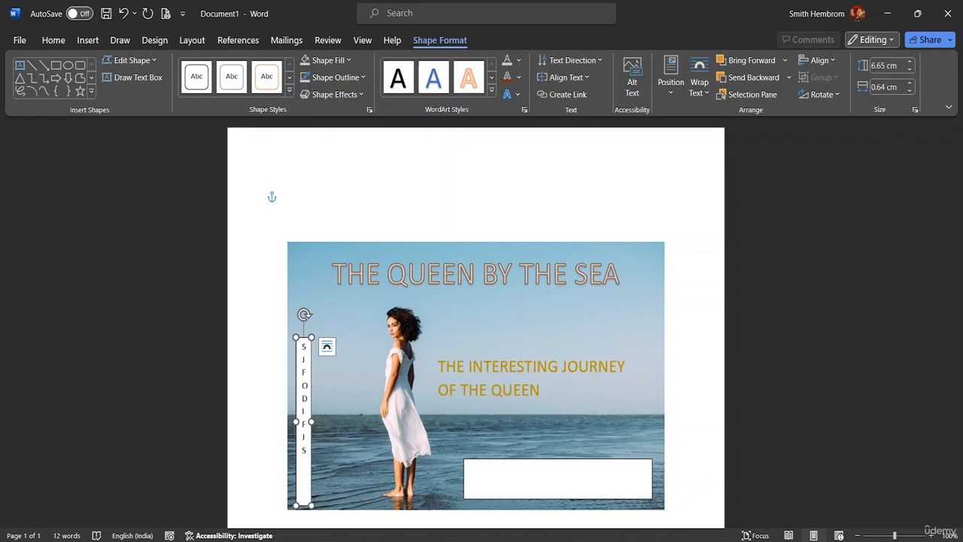
pyautogui.press('BackSpace')
pyautogui.press('BackSpace')
pyautogui.press('BackSpace')
pyautogui.press('BackSpace')
pyautogui.press('BackSpace')
pyautogui.press('BackSpace')
pyautogui.press('BackSpace')
pyautogui.press('BackSpace')
pyautogui.press('BackSpace')
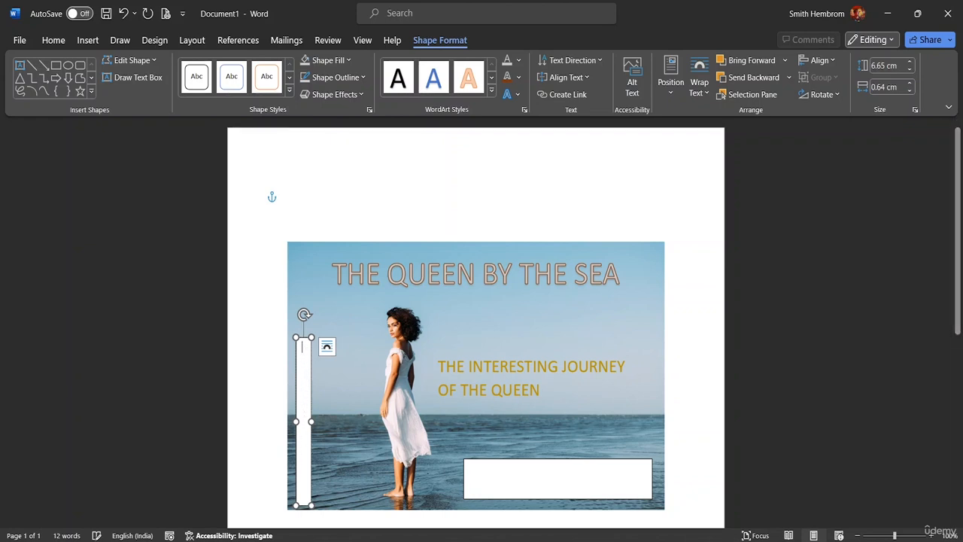
# Step: Enter "THE CHAPTER 1" in the narrow vertical text box and widen the box to about 0.8 cm
pyautogui.write('THE')
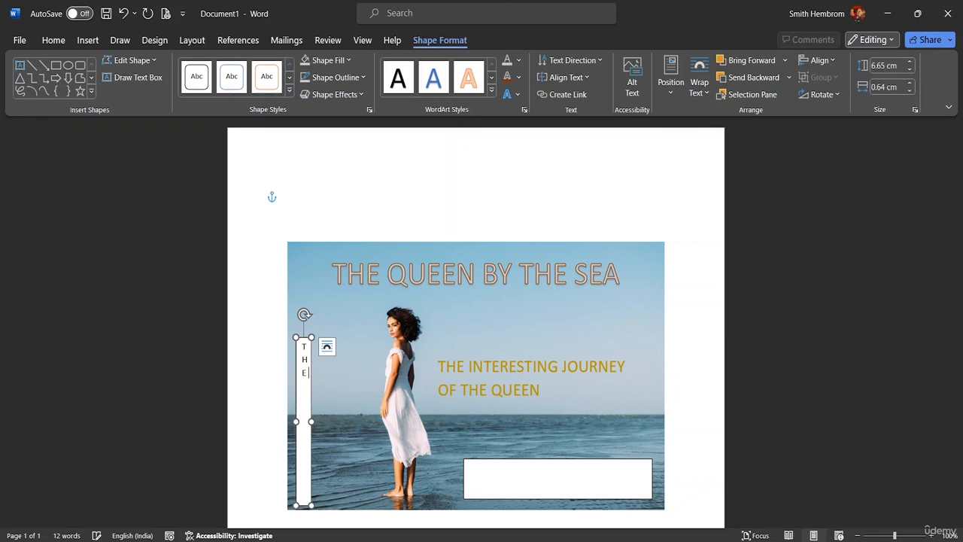
pyautogui.write('CHAP')
pyautogui.press('BackSpace')
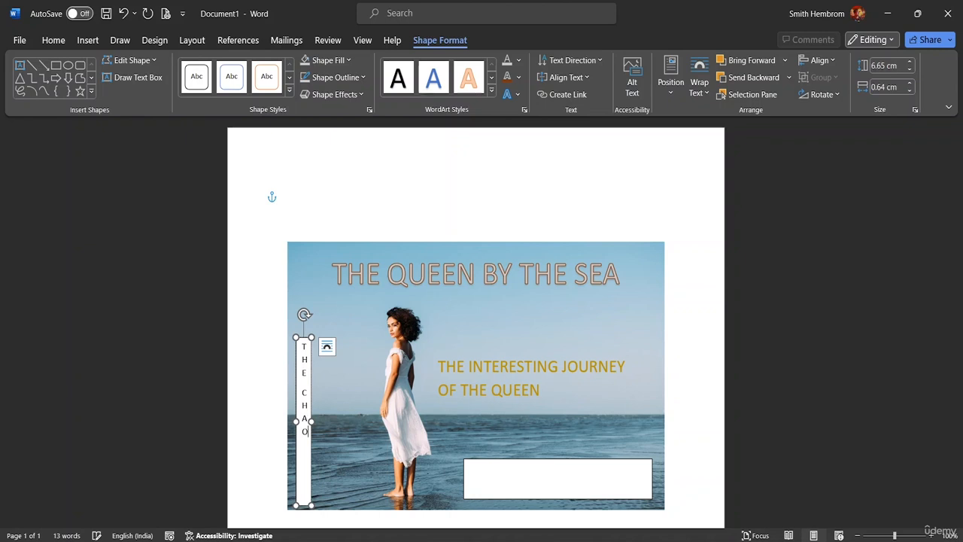
pyautogui.write('PTER 1')
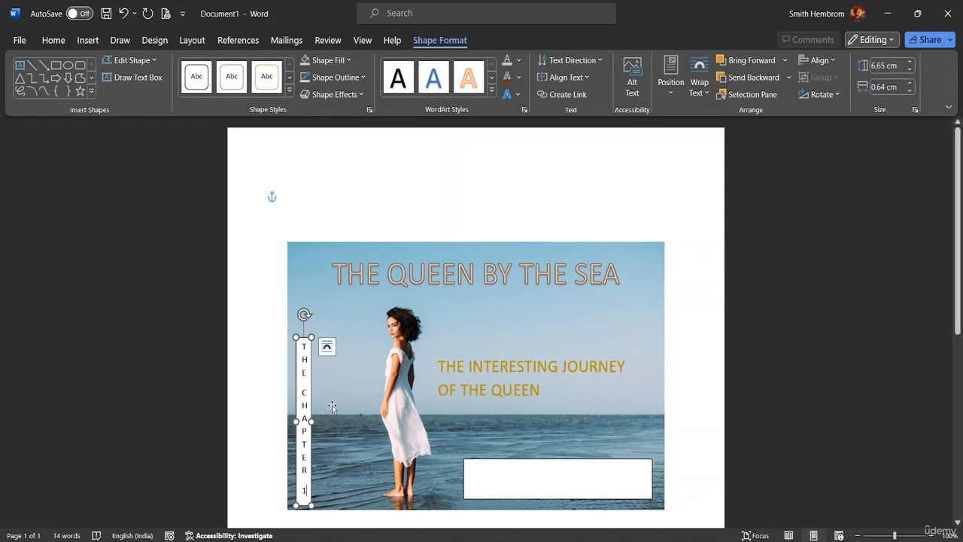
pyautogui.moveTo(311, 421)
pyautogui.mouseDown()
pyautogui.moveTo(326, 422)
pyautogui.moveTo(315, 422)
pyautogui.mouseUp()
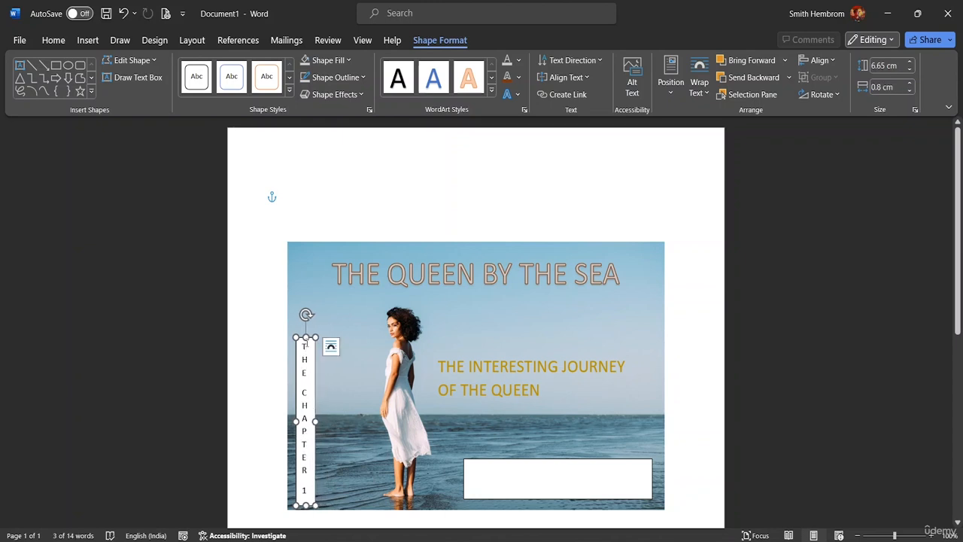
# Step: Set the font size of the whole "THE CHAPTER 1" text to 22
pyautogui.moveTo(304, 343); pyautogui.dragTo(307, 503)
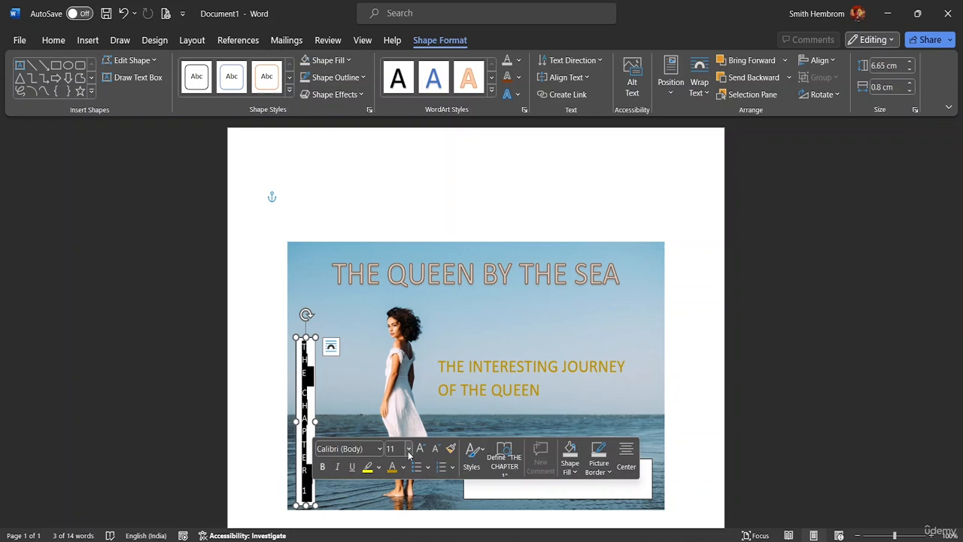
pyautogui.click(408, 450)
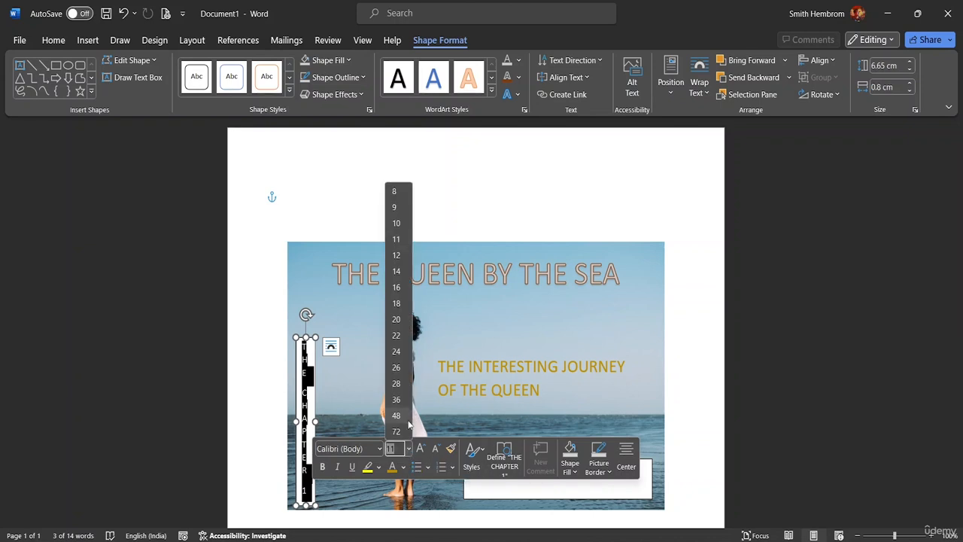
pyautogui.click(397, 336)
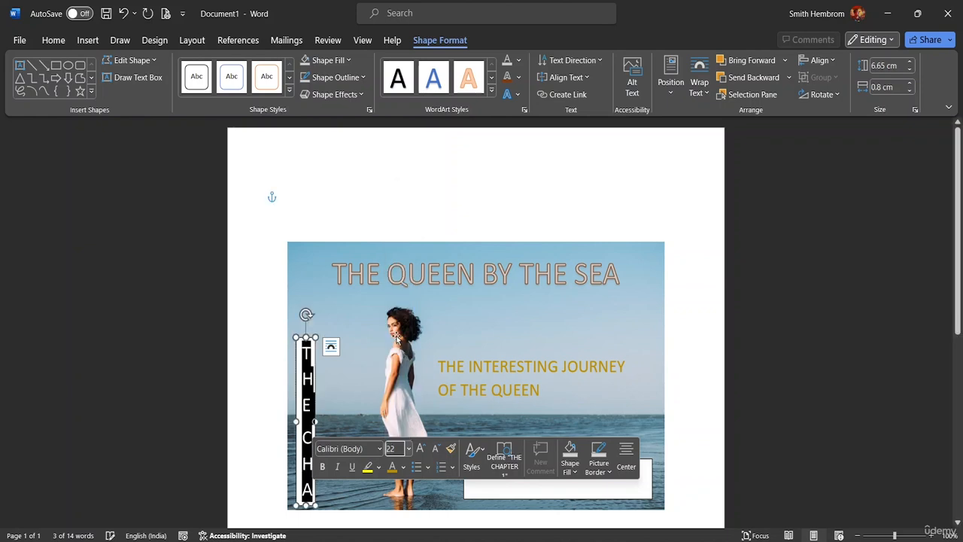
# Step: Extend the vertical text box upward to about 10.29 cm high and set the words "THE CHAPTER" to font size 18
pyautogui.moveTo(305, 337); pyautogui.dragTo(314, 244)
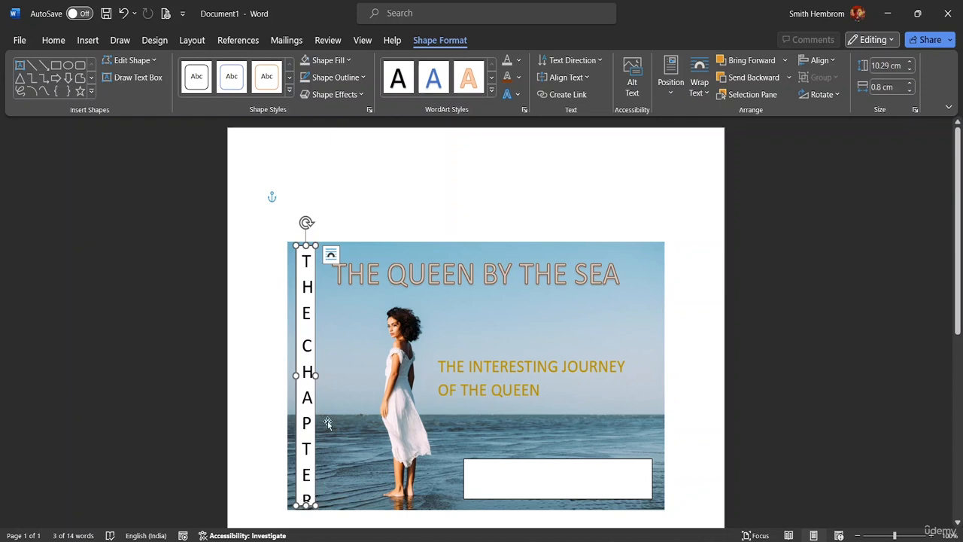
pyautogui.moveTo(311, 501); pyautogui.dragTo(306, 252)
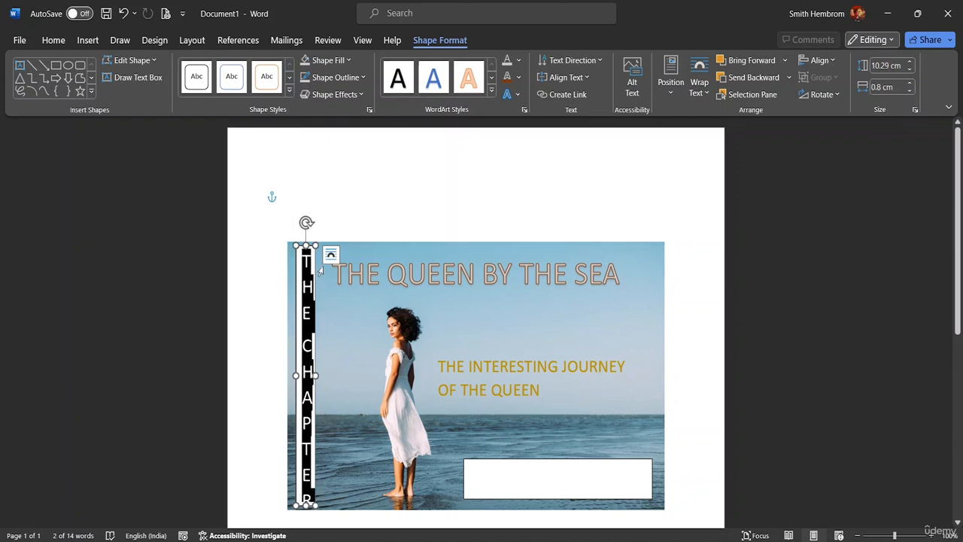
pyautogui.click(47, 42)
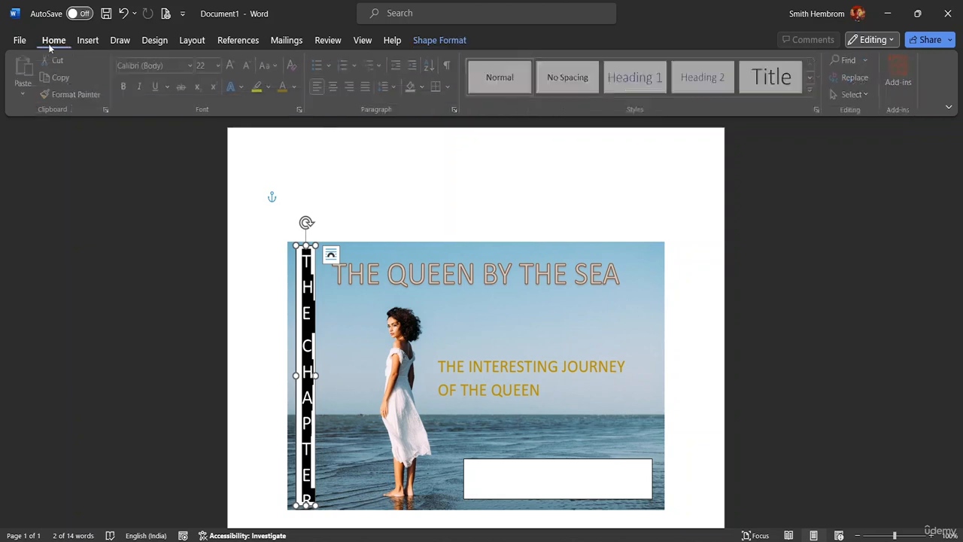
pyautogui.click(221, 66)
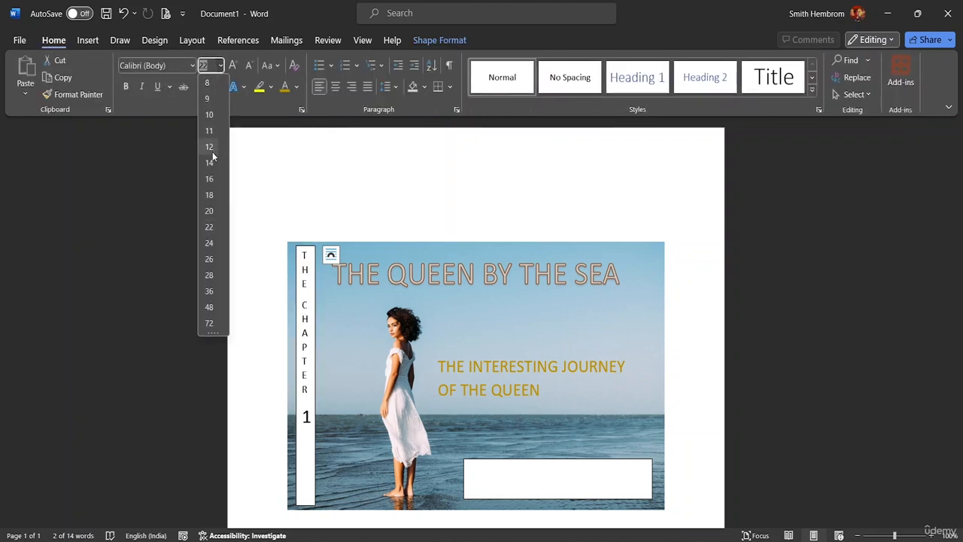
pyautogui.click(217, 196)
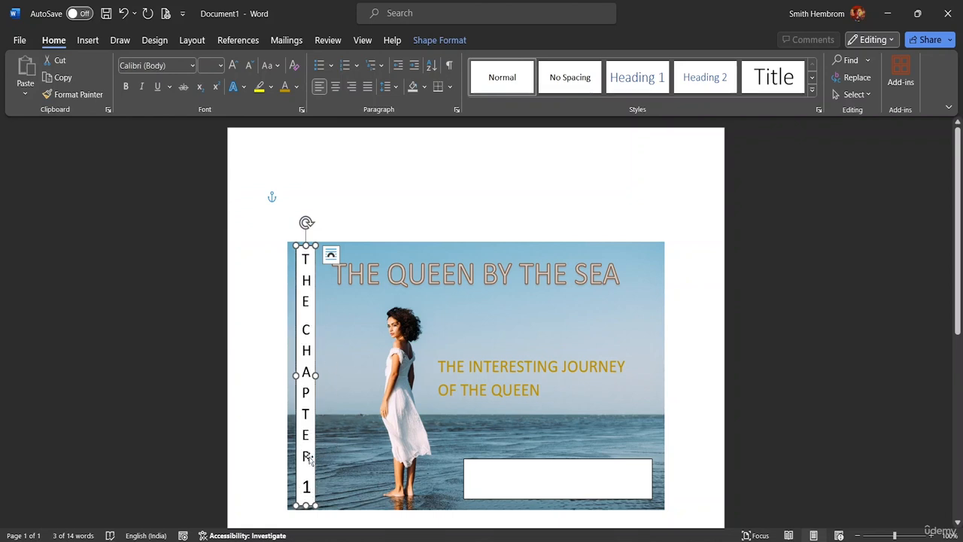
# Step: Set the font size of the "1" in the vertical text box to 18
pyautogui.moveTo(301, 450); pyautogui.dragTo(311, 496)
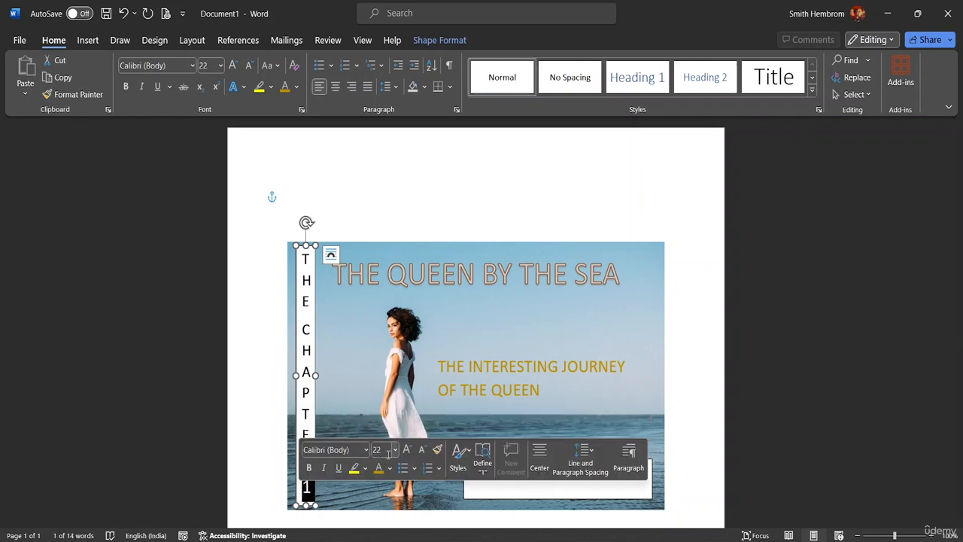
pyautogui.click(394, 452)
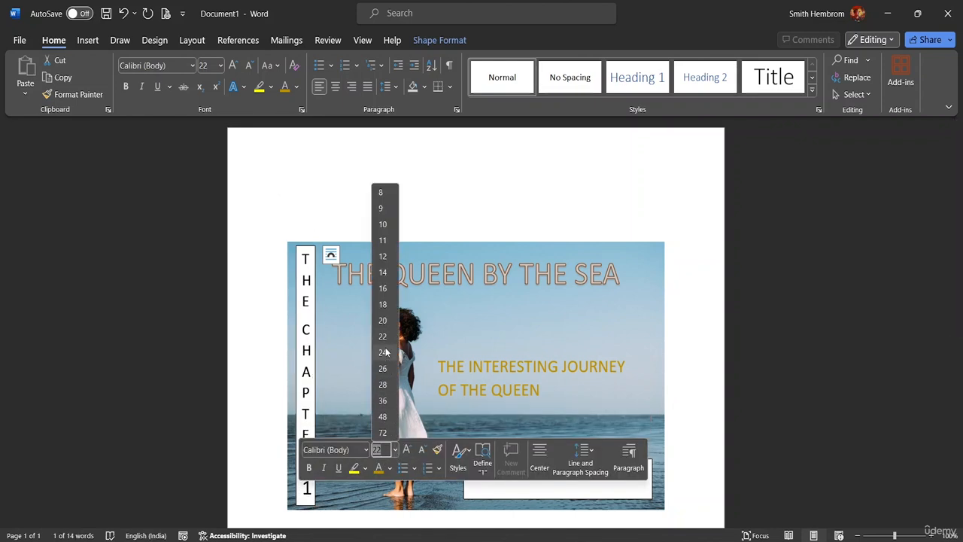
pyautogui.click(383, 304)
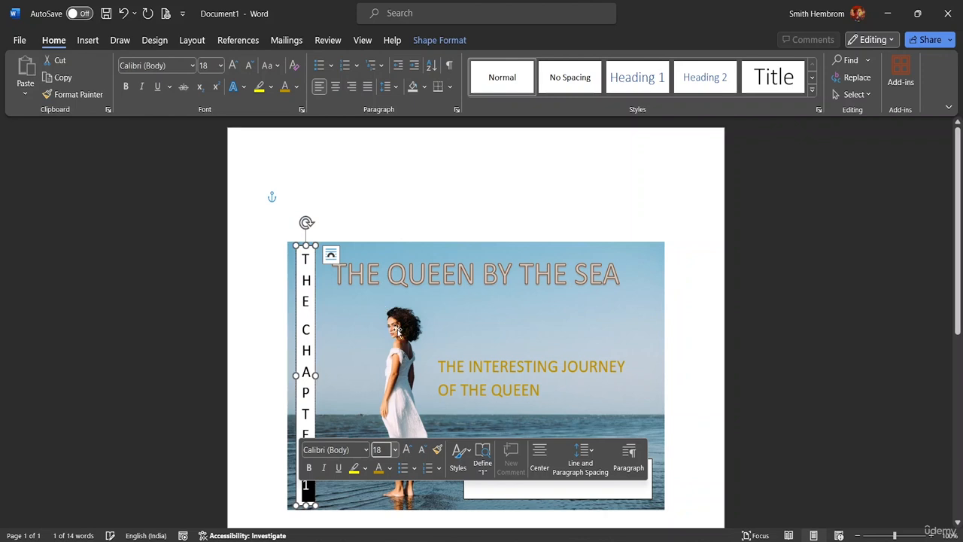
pyautogui.click(411, 180)
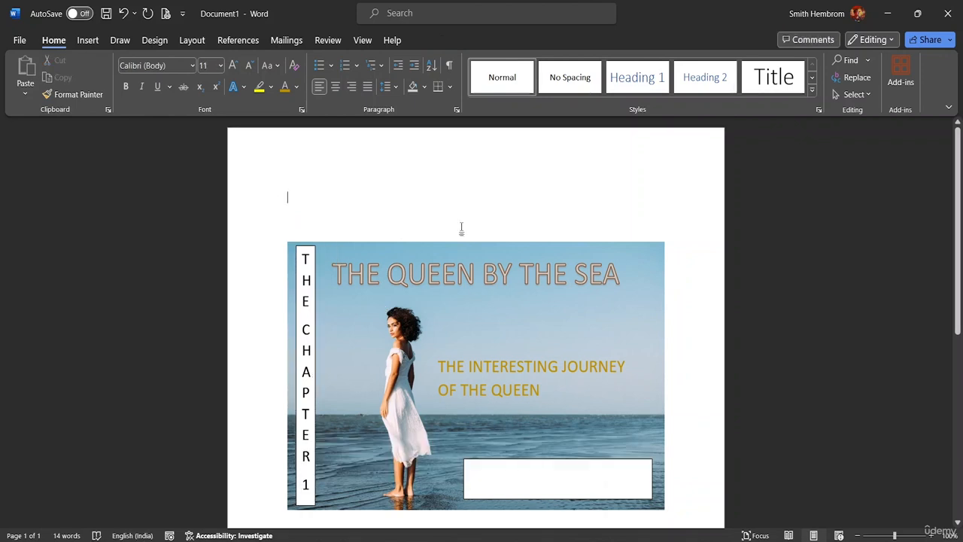
# Step: Remove both the fill and the outline from the vertical "THE CHAPTER 1" text box
pyautogui.click(295, 280)
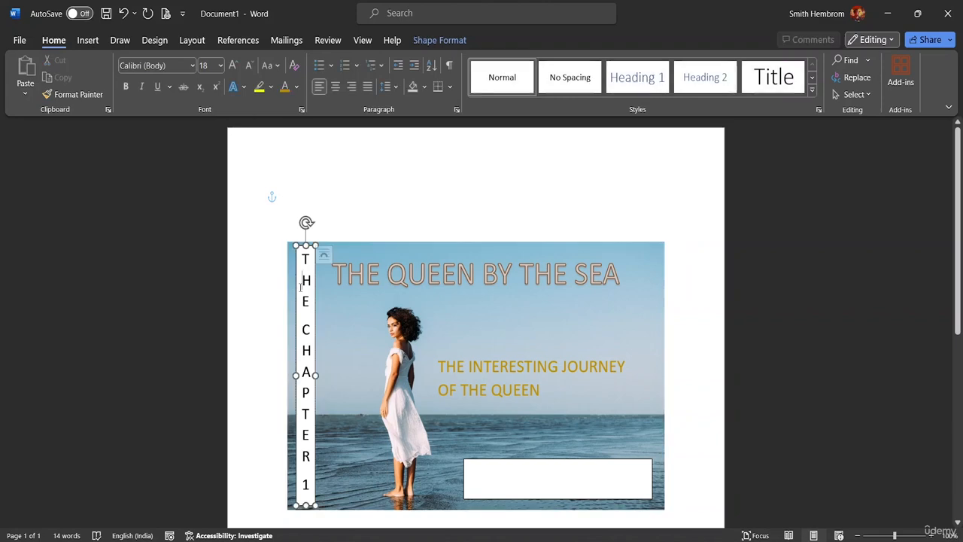
pyautogui.click(423, 43)
pyautogui.click(347, 60)
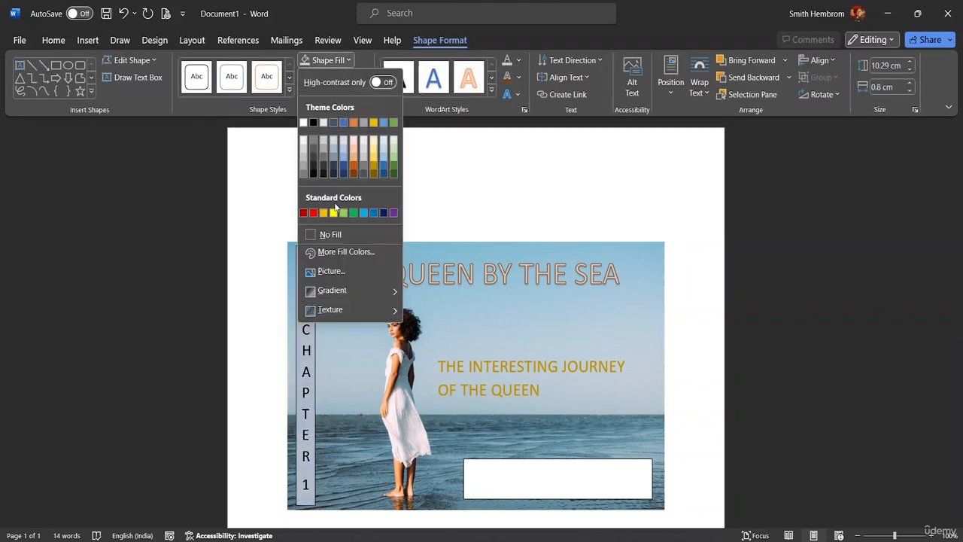
pyautogui.click(342, 235)
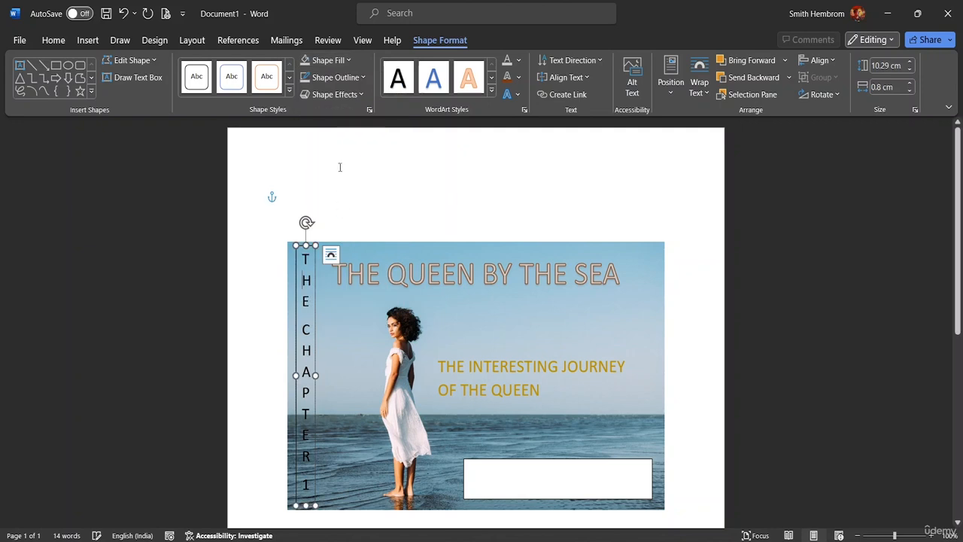
pyautogui.click(362, 77)
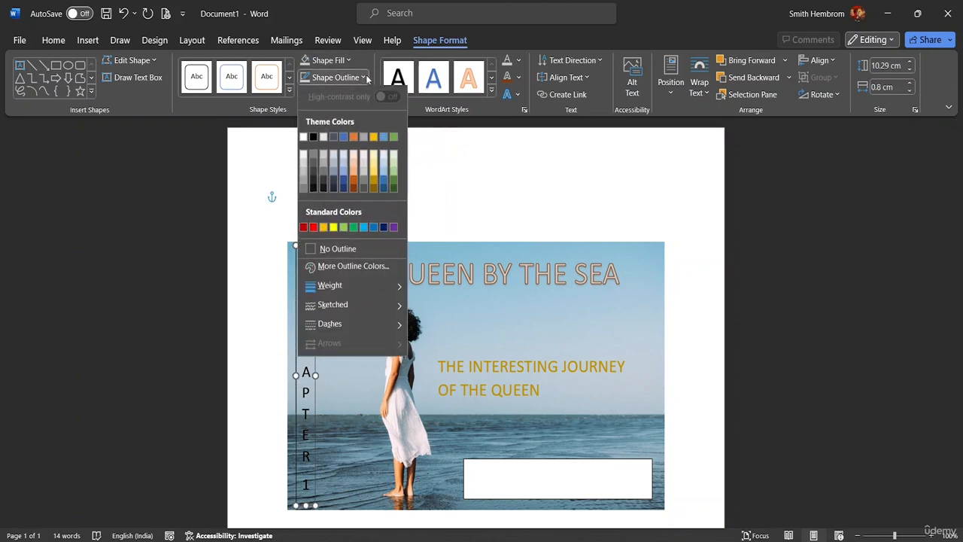
pyautogui.click(317, 250)
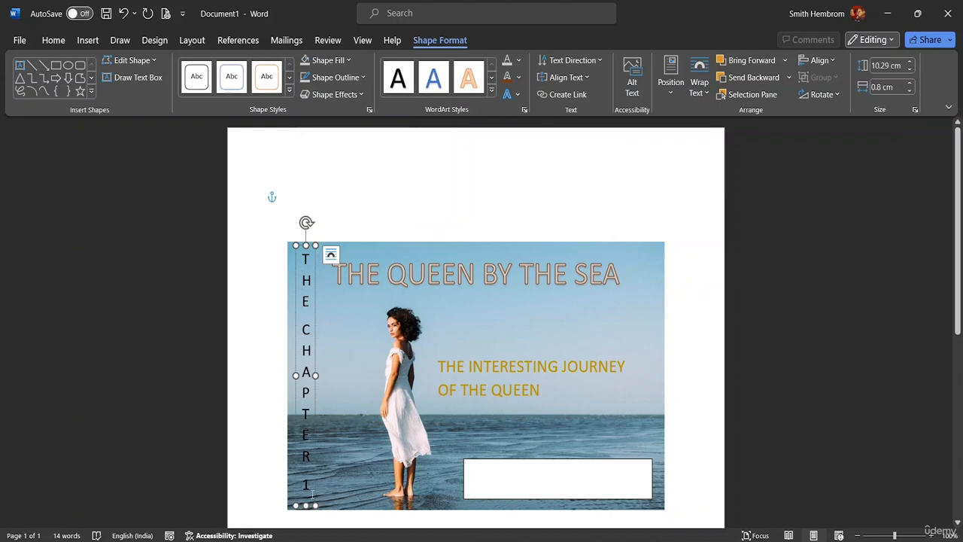
# Step: Make the whole "THE CHAPTER 1" text bold in the vertical text box
pyautogui.moveTo(310, 488); pyautogui.dragTo(305, 253)
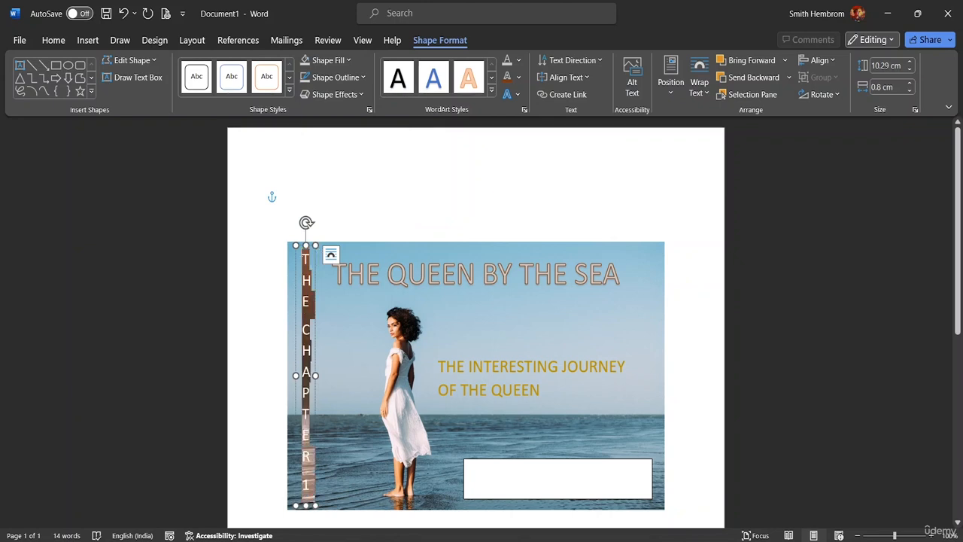
pyautogui.click(53, 40)
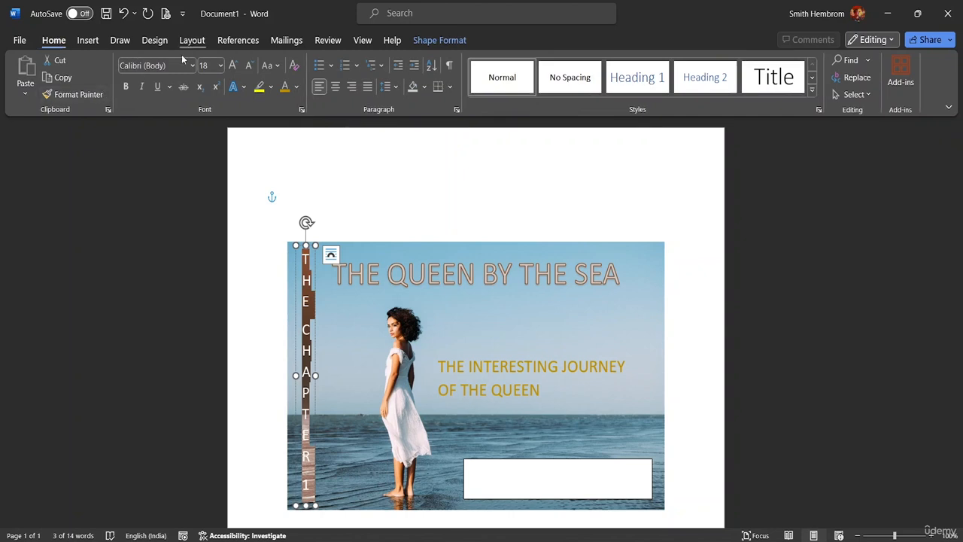
pyautogui.click(126, 87)
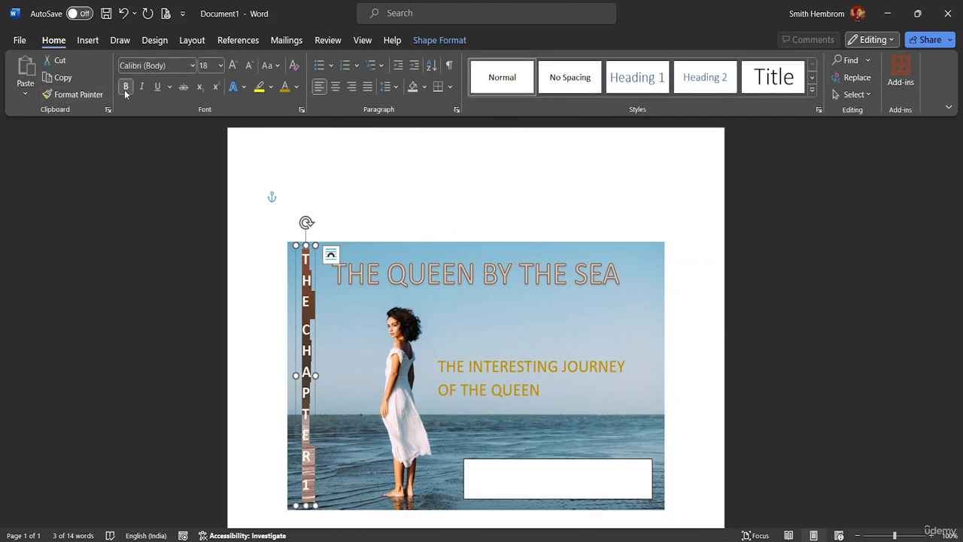
pyautogui.click(493, 173)
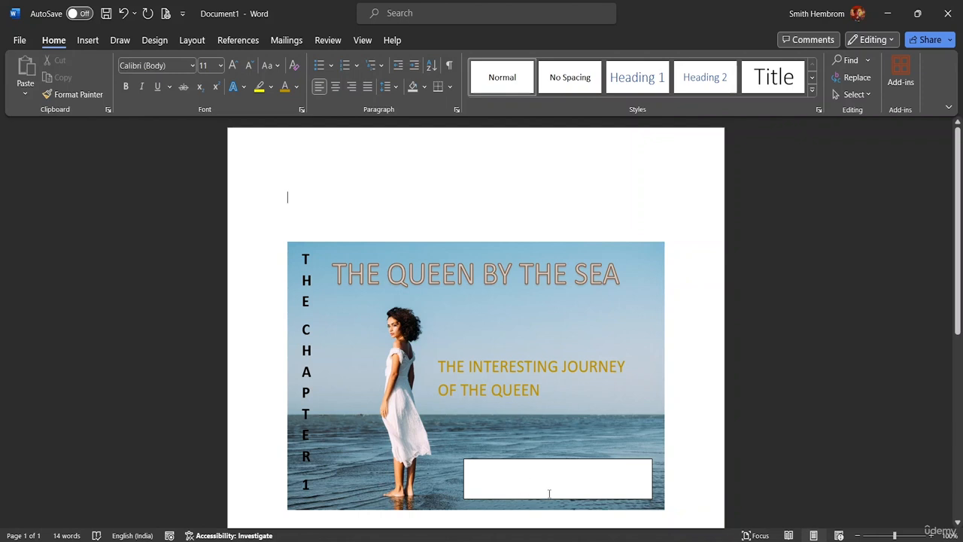
pyautogui.click(90, 42)
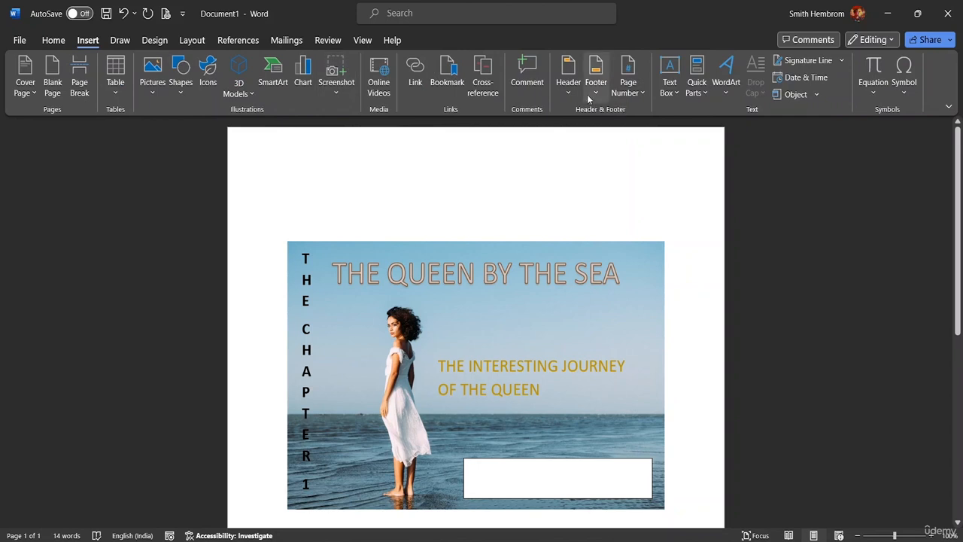
pyautogui.click(670, 89)
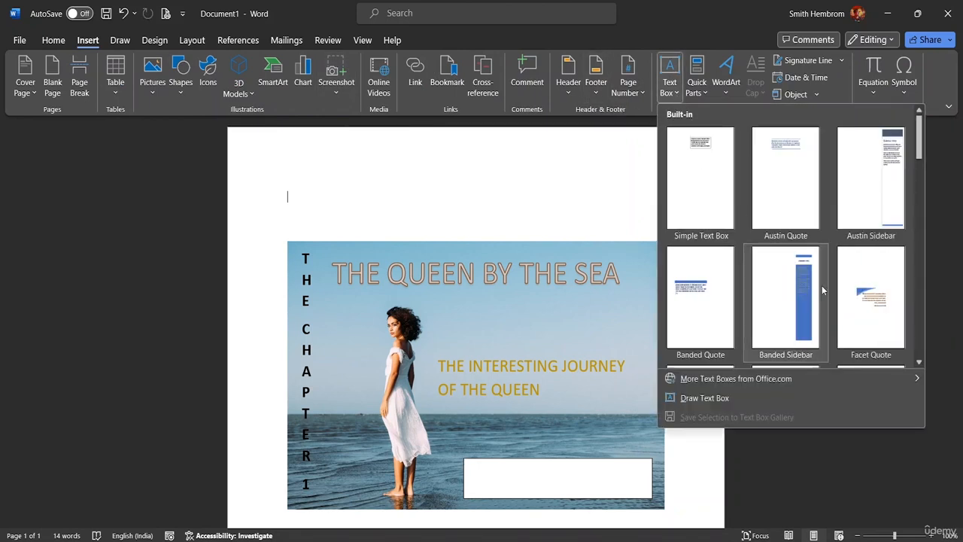
pyautogui.scroll(-10, 870, 304)
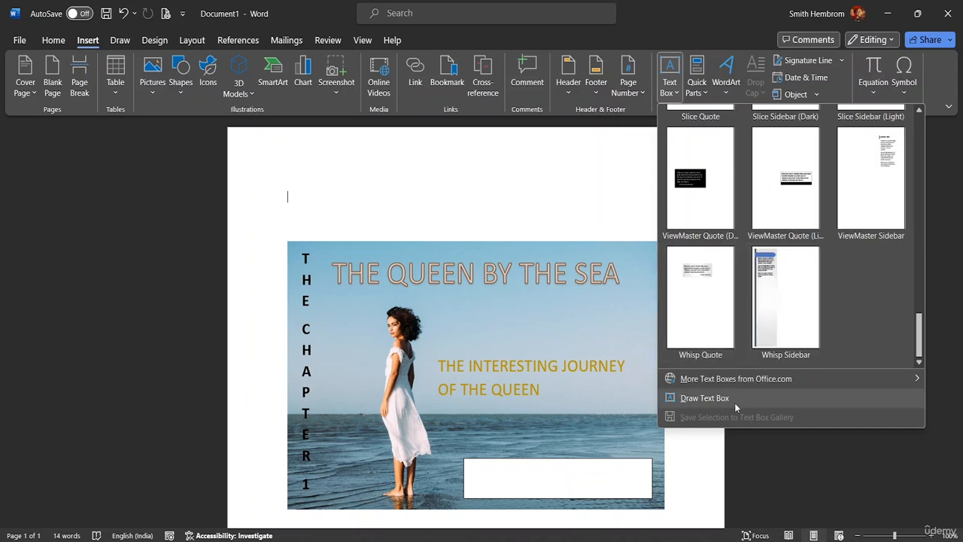
pyautogui.moveTo(740, 381)
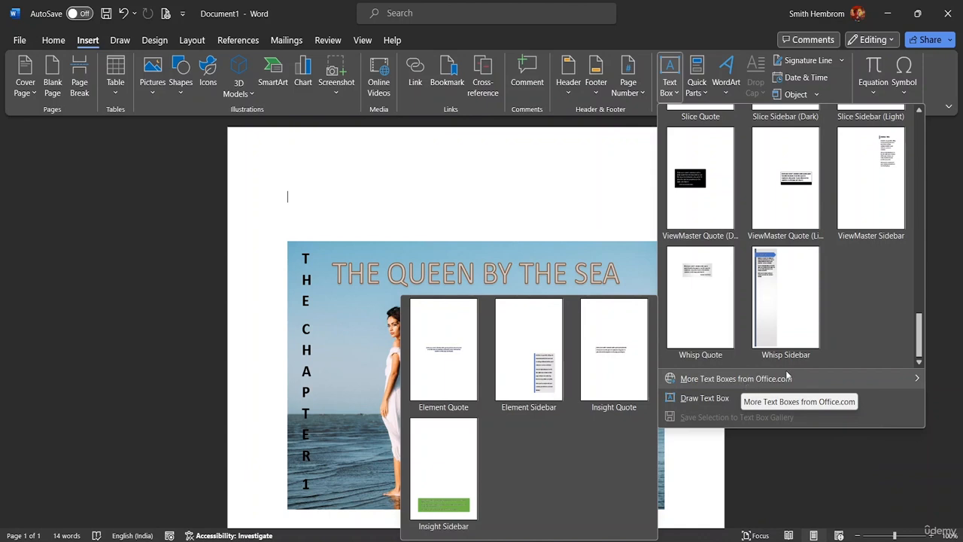
pyautogui.scroll(10, 903, 288)
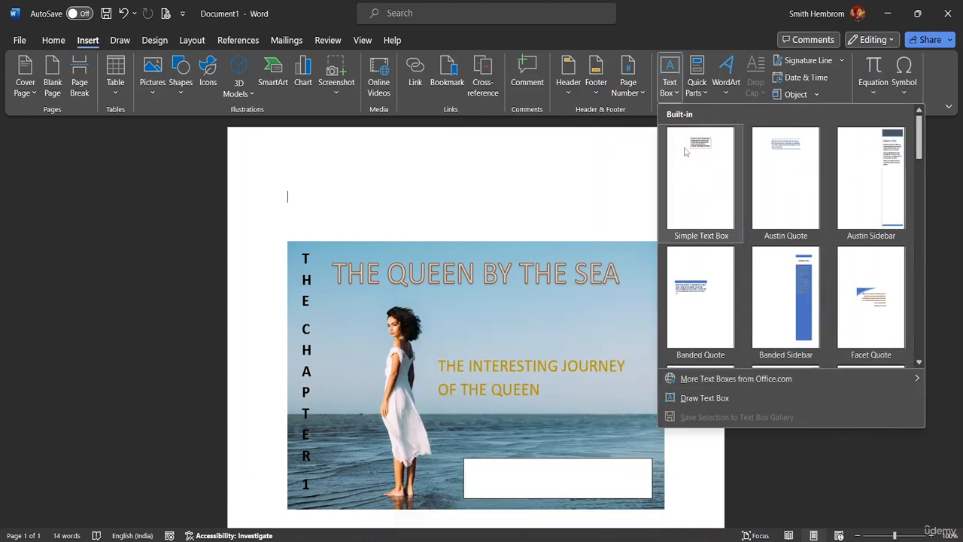
pyautogui.click(491, 473)
# Step: Set the empty text box in the picture's lower-right area to no fill
pyautogui.click(489, 471)
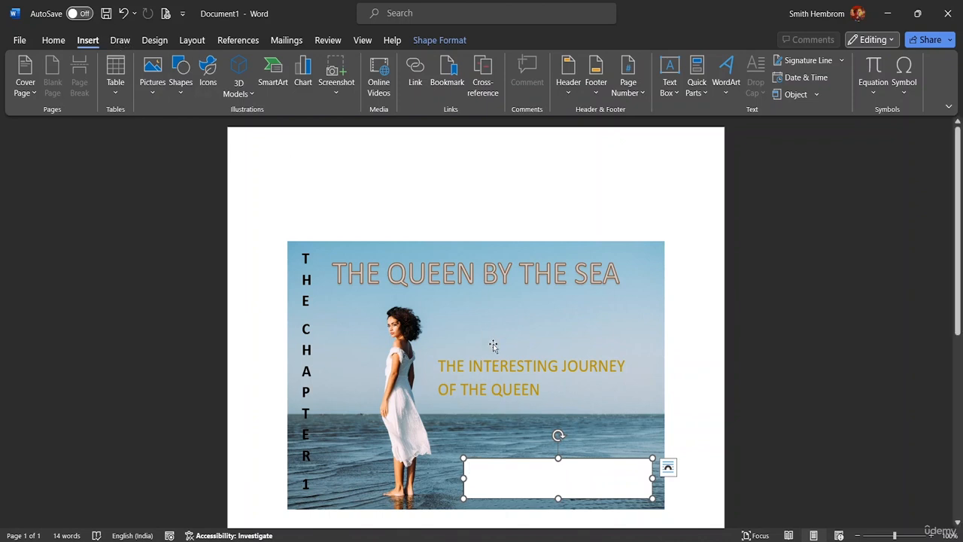
pyautogui.click(441, 41)
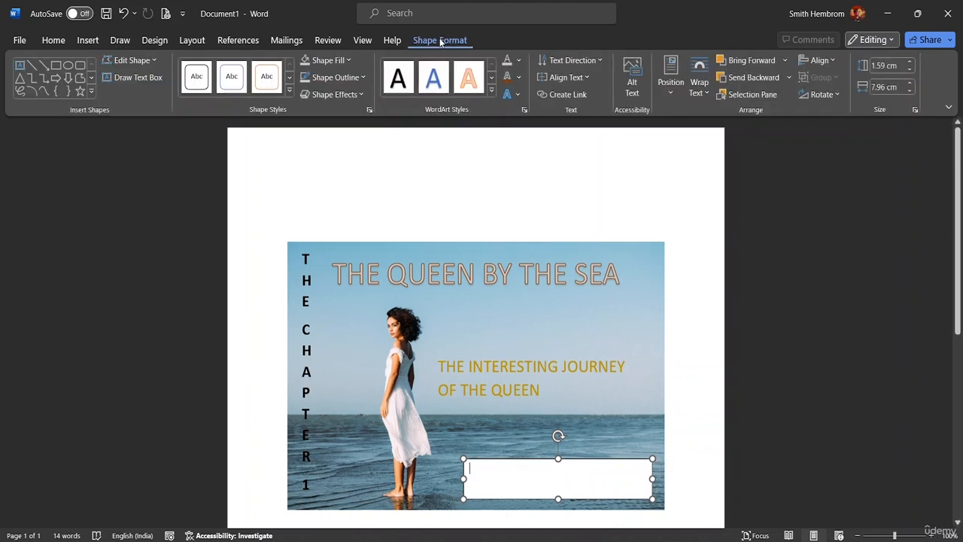
pyautogui.click(348, 60)
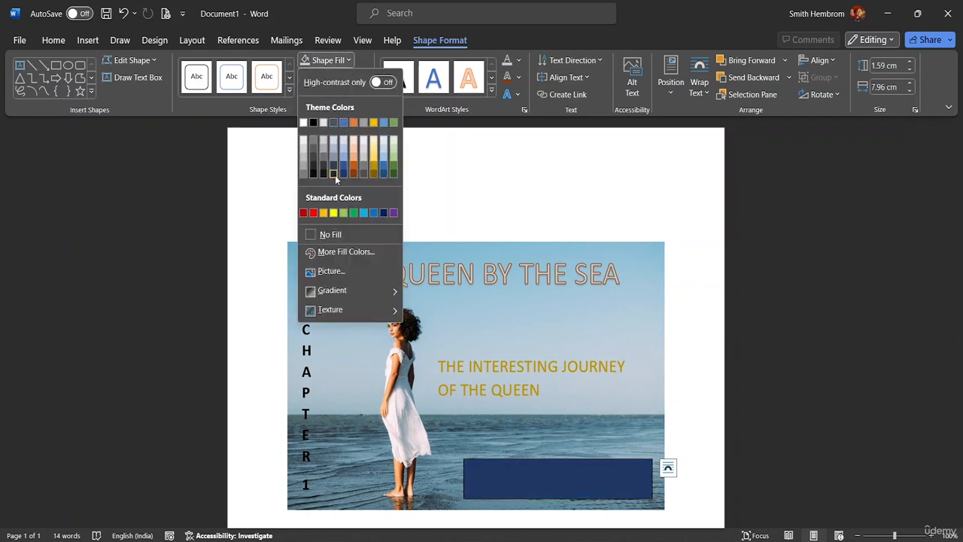
pyautogui.click(325, 235)
# Step: Set the outline weight of the empty text box to 6 pt
pyautogui.click(336, 77)
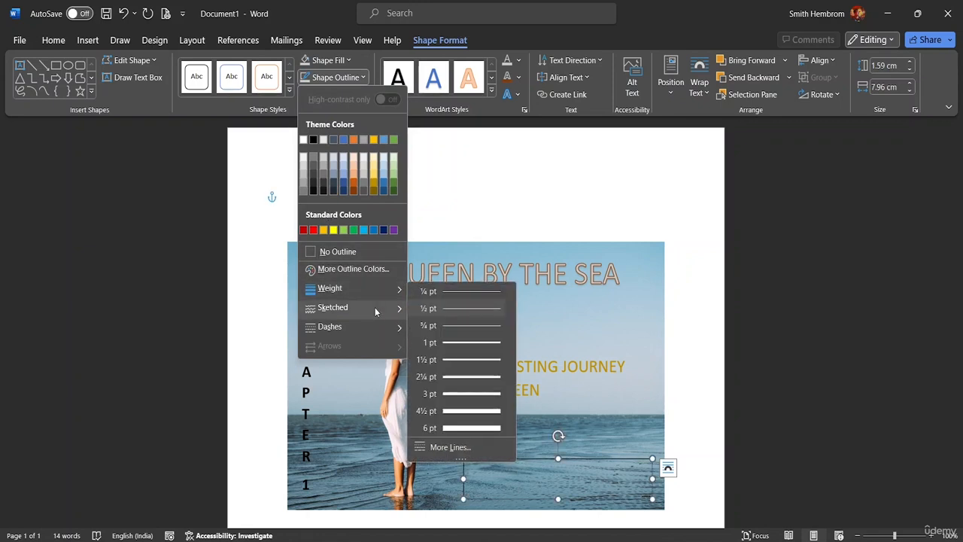
pyautogui.moveTo(380, 296)
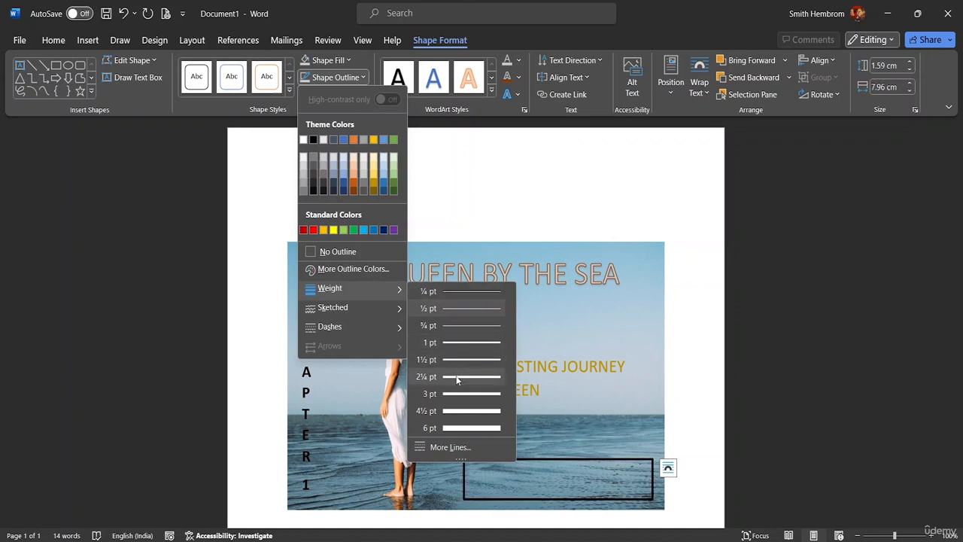
pyautogui.click(456, 429)
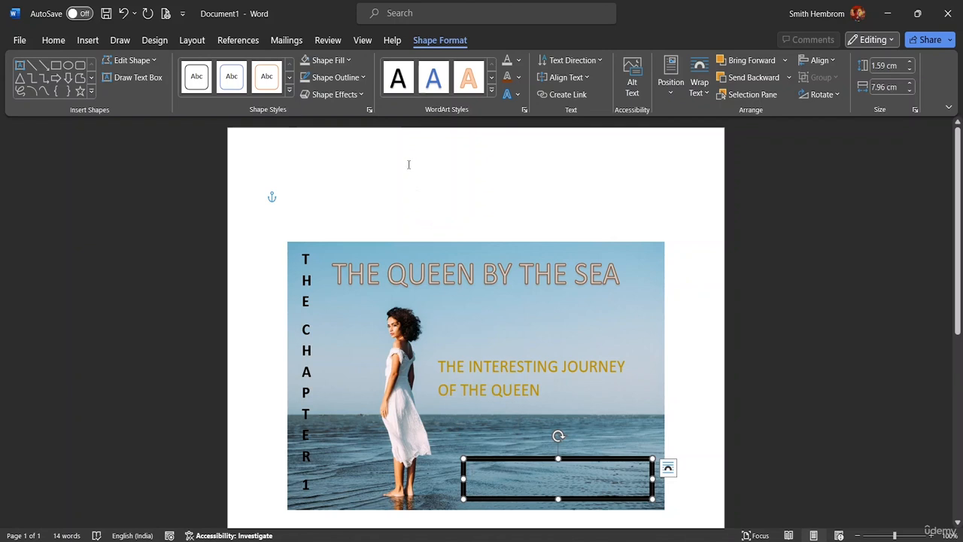
# Step: Set the outline weight of the empty text box to 3 pt
pyautogui.click(336, 76)
pyautogui.moveTo(374, 292)
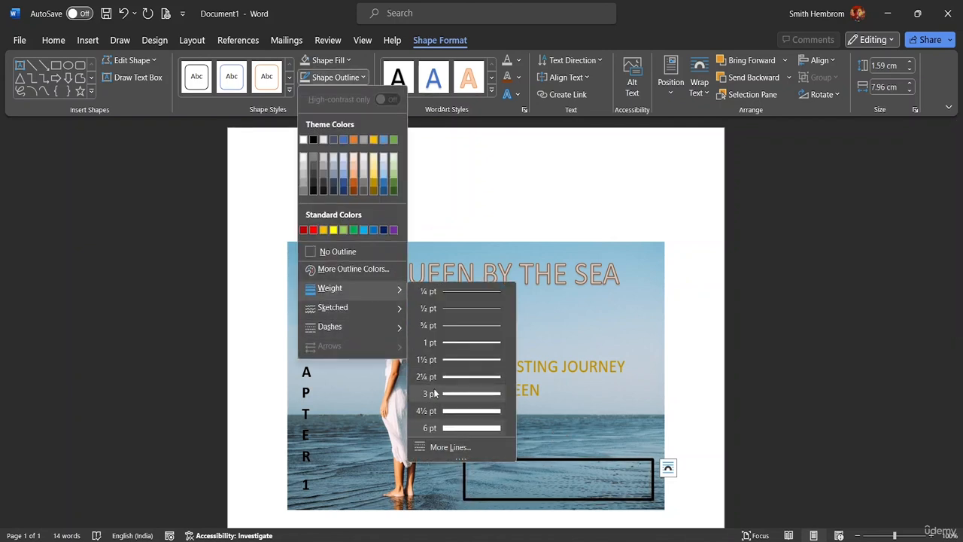
pyautogui.click(430, 393)
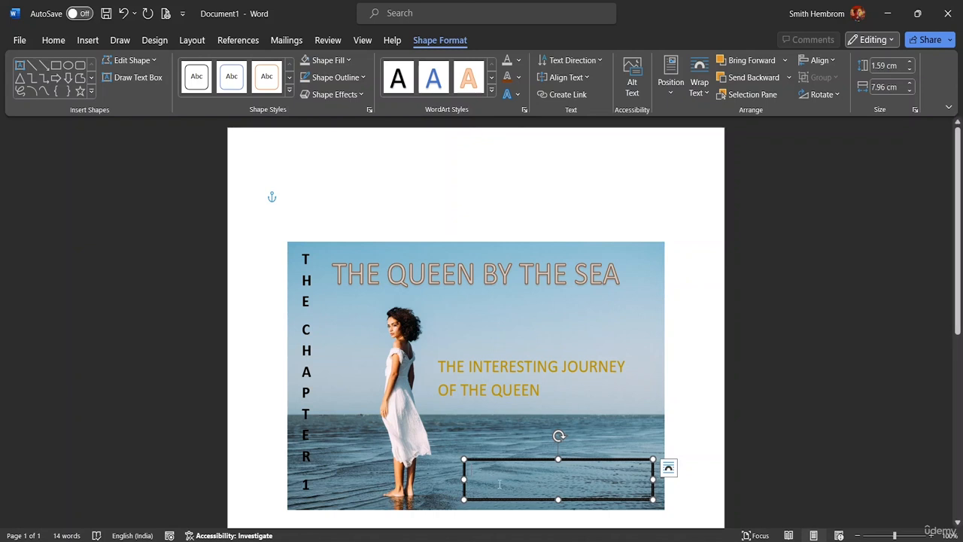
# Step: Enter "PATTAYA, THAILAND" in the outlined text box at the picture's lower right
pyautogui.write('PA')
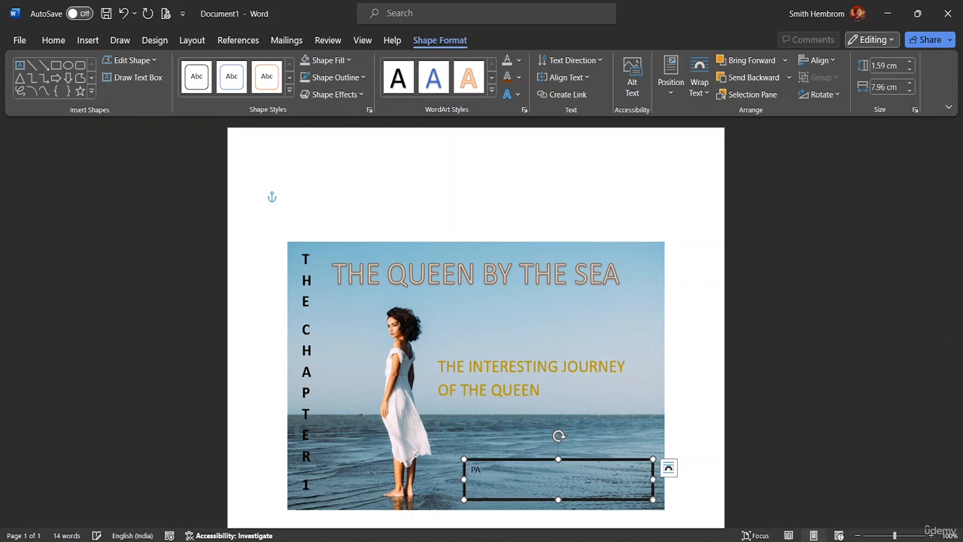
pyautogui.write('TT')
pyautogui.write('AY')
pyautogui.write('A,')
pyautogui.write(' TAHI')
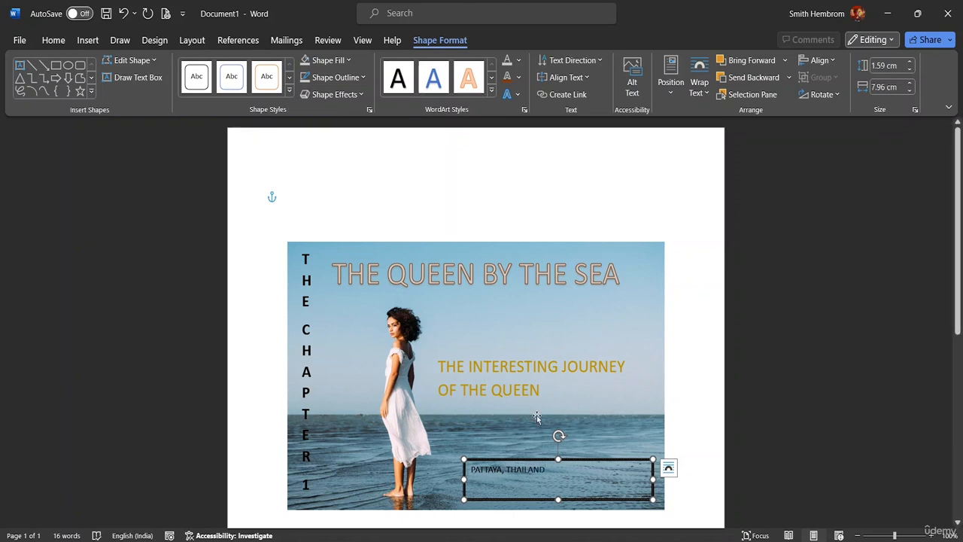
# Step: Set the font size of the "PATTAYA, THAILAND" text to 24
pyautogui.moveTo(550, 471); pyautogui.dragTo(470, 471)
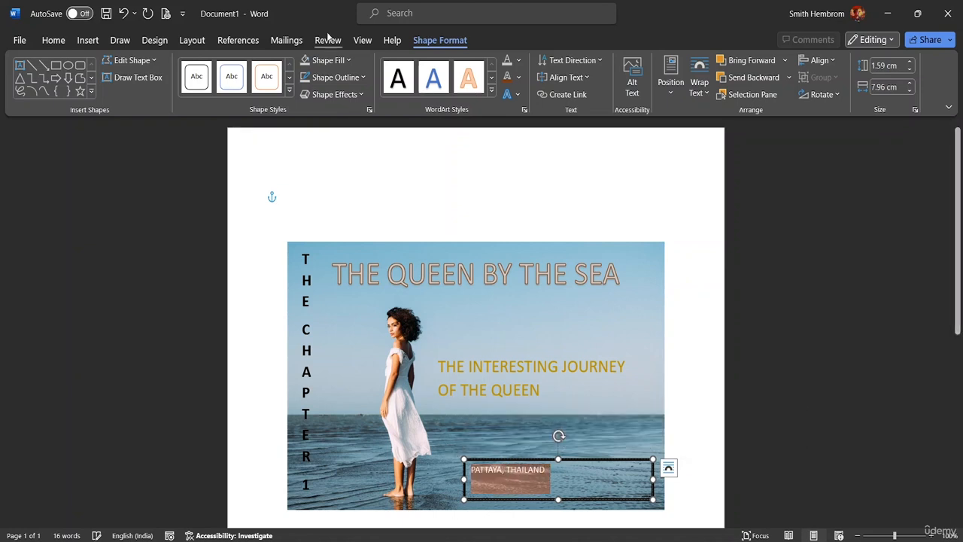
pyautogui.click(65, 41)
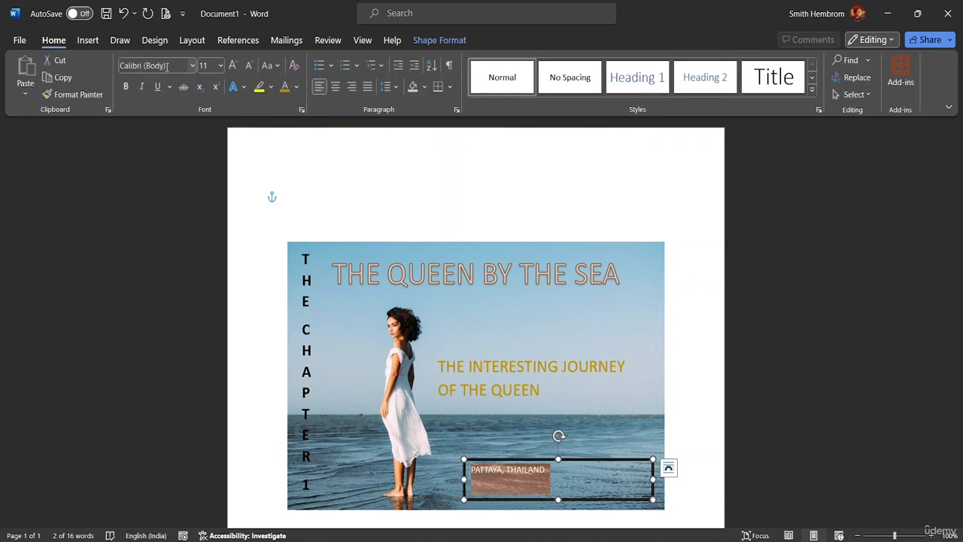
pyautogui.click(221, 65)
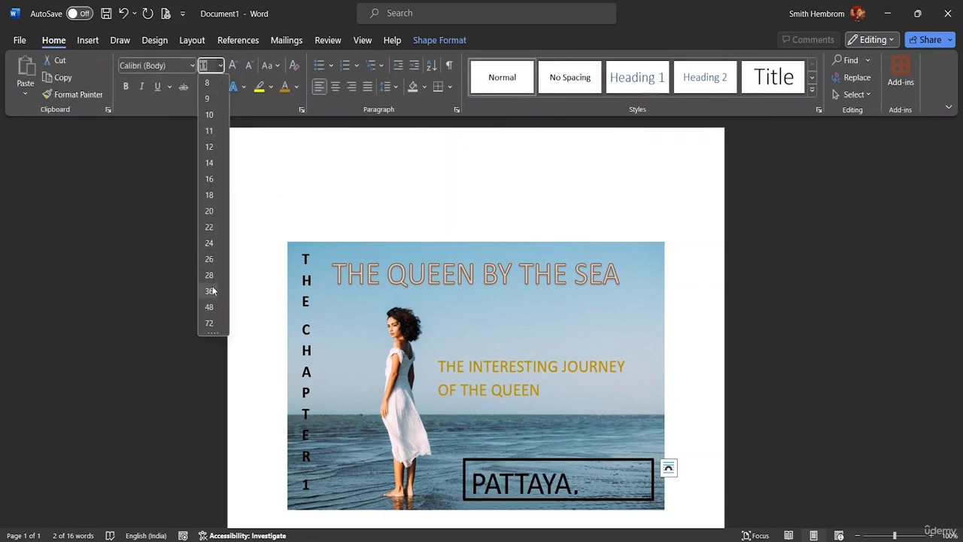
pyautogui.click(202, 249)
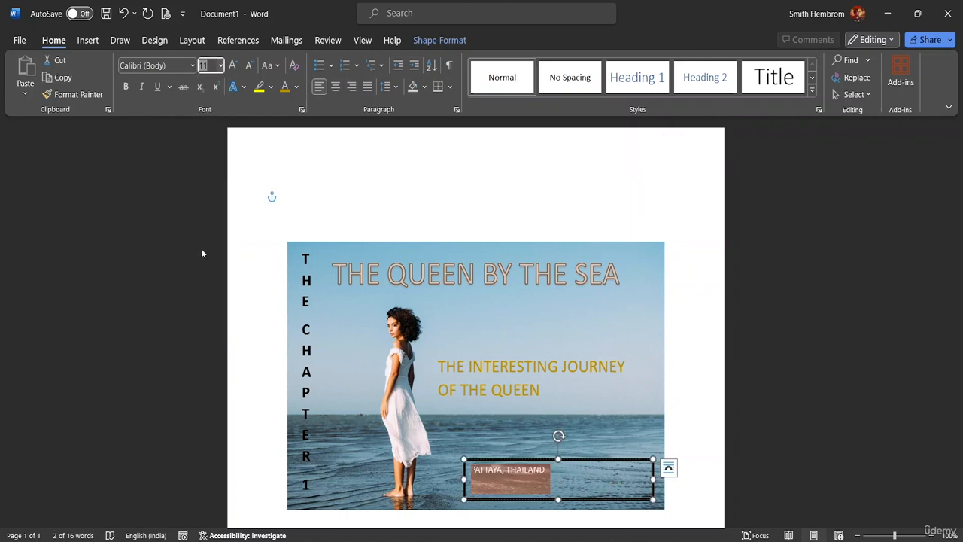
# Step: Make the "PATTAYA, THAILAND" text bold and colour it White, Background 1
pyautogui.click(125, 88)
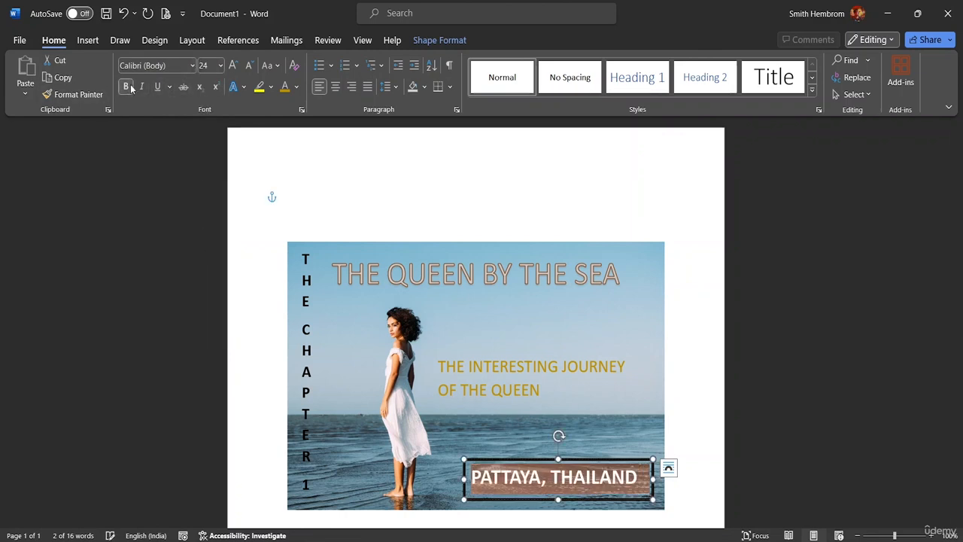
pyautogui.click(297, 87)
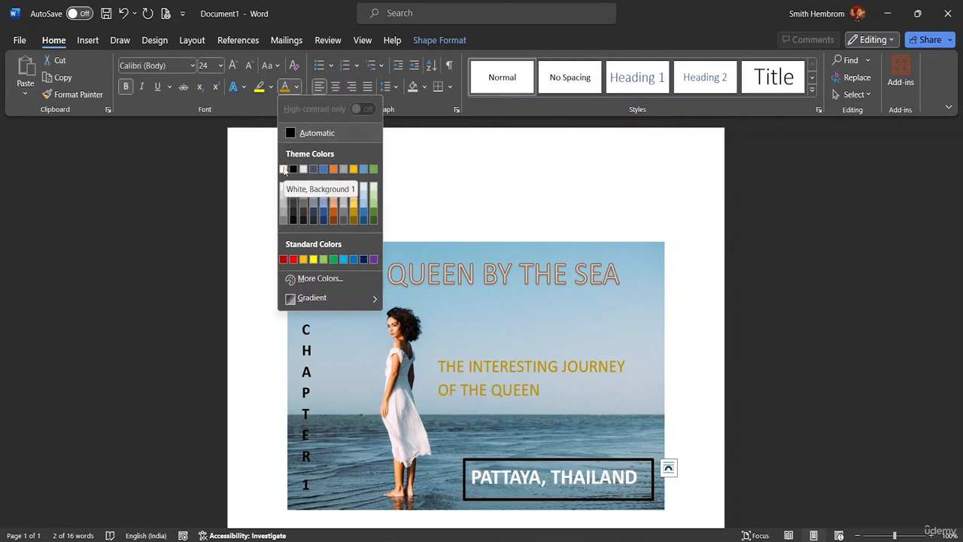
pyautogui.click(283, 169)
pyautogui.click(691, 432)
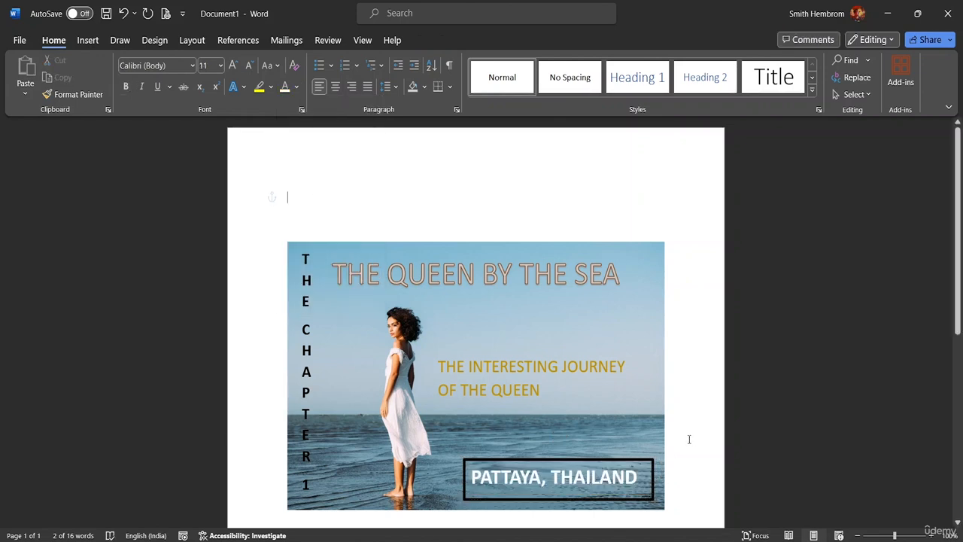
# Step: Move the "PATTAYA, THAILAND" text box slightly toward the picture's lower-right corner and tighten its frame around the text
pyautogui.click(467, 460)
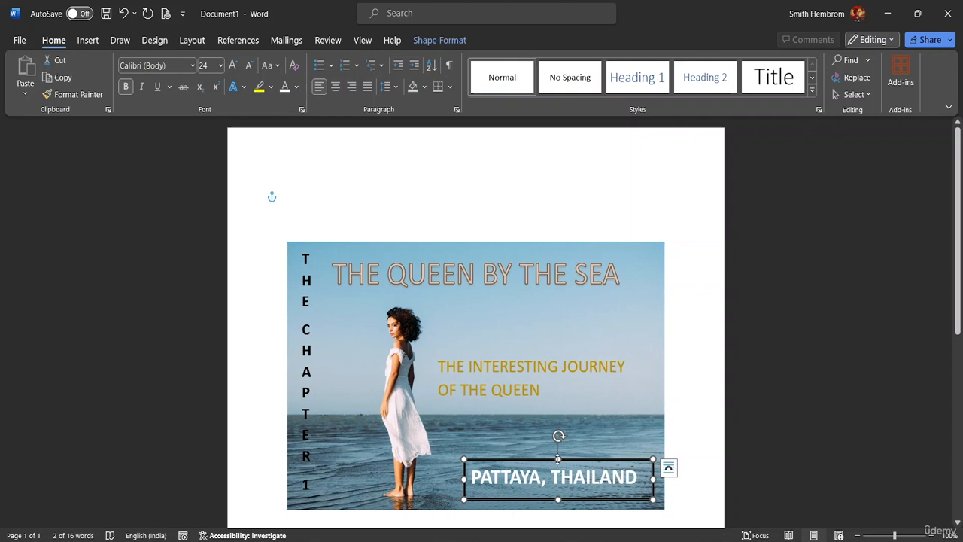
pyautogui.moveTo(536, 463)
pyautogui.mouseDown()
pyautogui.moveTo(546, 461)
pyautogui.moveTo(541, 471)
pyautogui.mouseUp()
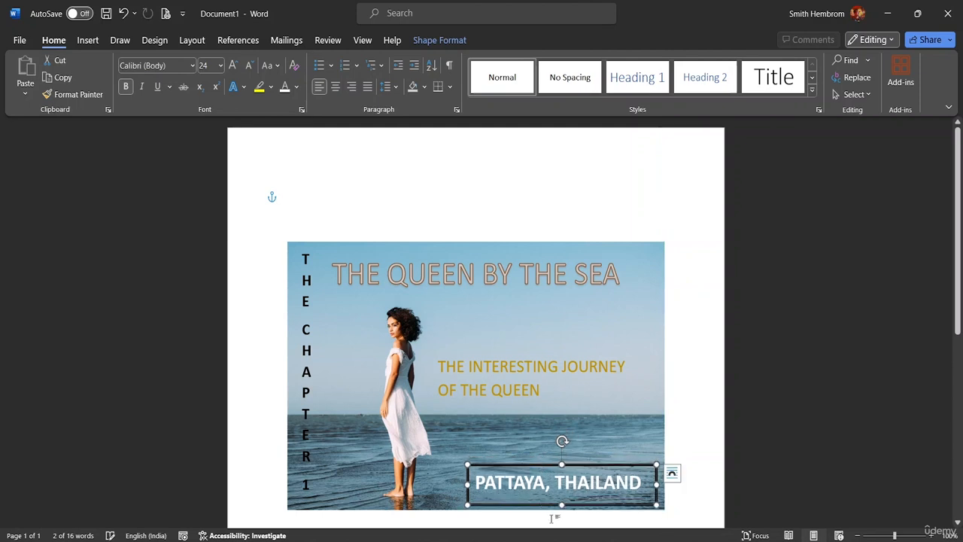
pyautogui.moveTo(562, 503); pyautogui.dragTo(561, 497)
pyautogui.moveTo(652, 480); pyautogui.dragTo(651, 481)
pyautogui.moveTo(467, 482); pyautogui.dragTo(465, 482)
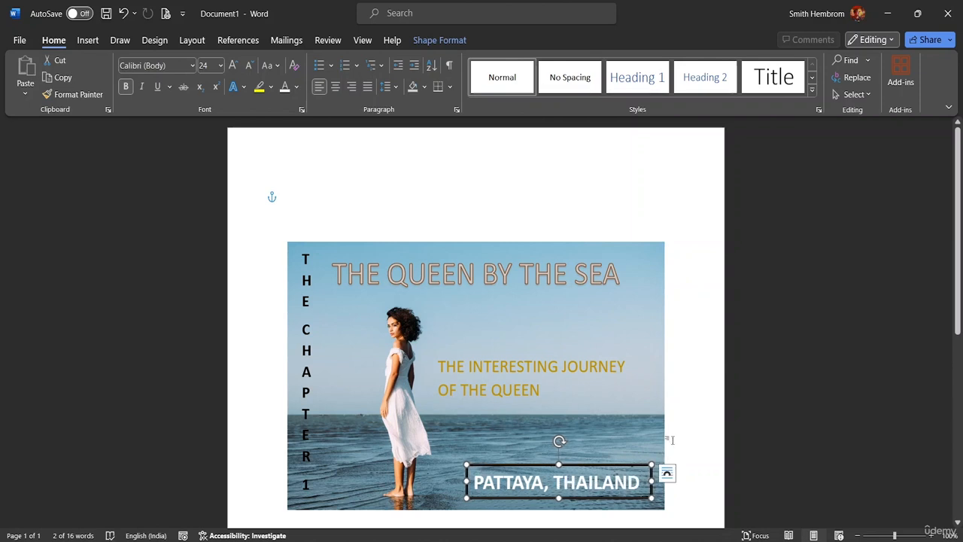
pyautogui.click(818, 470)
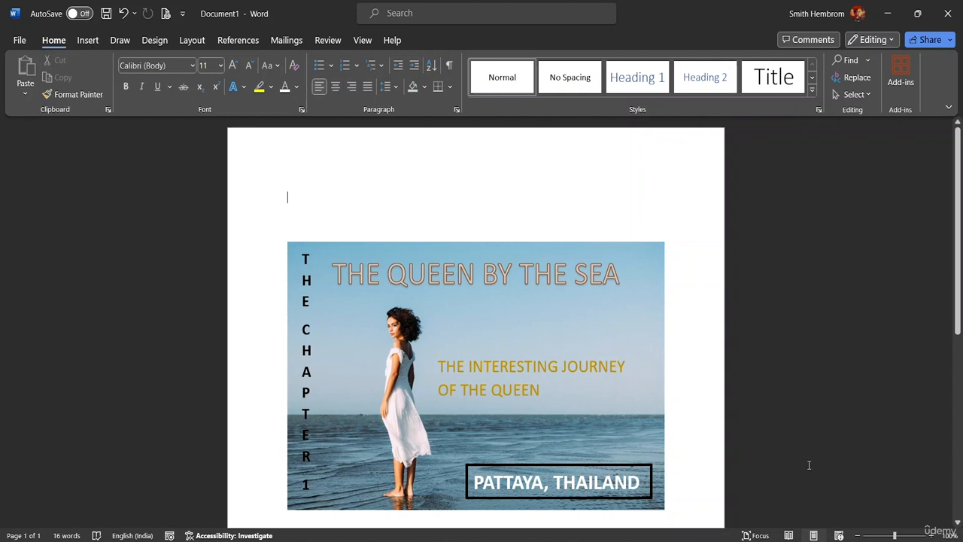
# Step: Draw a straight horizontal line about 9.2 cm long beneath the "THE INTERESTING JOURNEY OF THE QUEEN" subtitle
pyautogui.scroll(-1, 436, 246)
pyautogui.scroll(-3, 499, 218)
pyautogui.scroll(3, 495, 250)
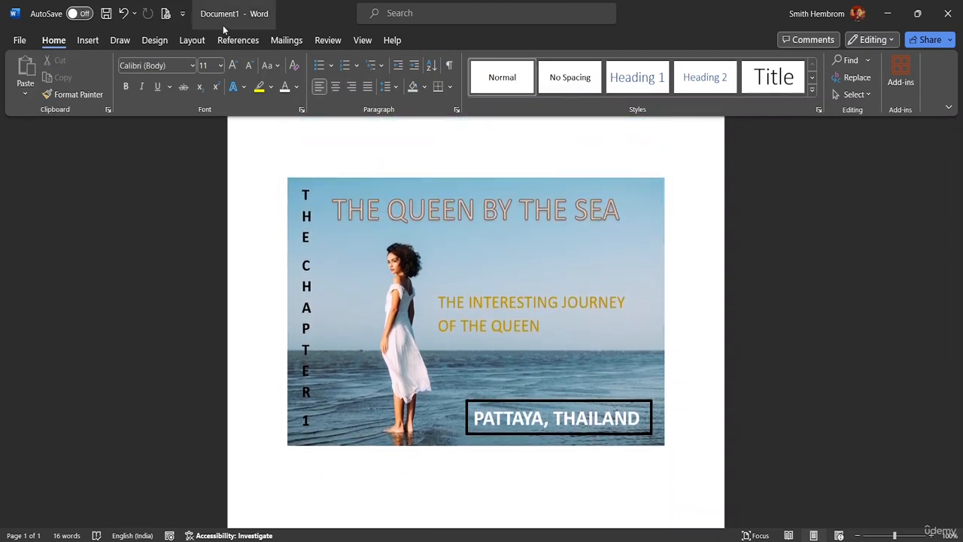
pyautogui.click(90, 41)
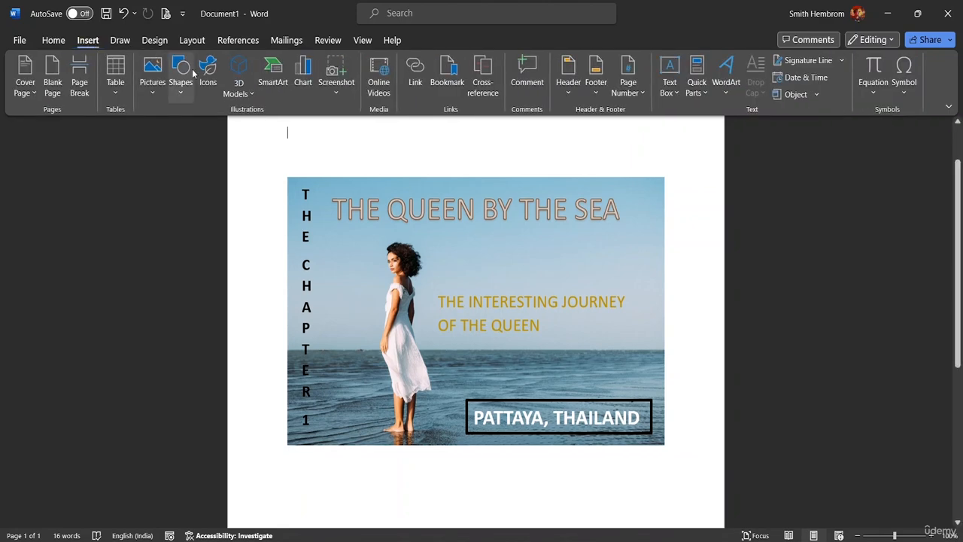
pyautogui.click(181, 89)
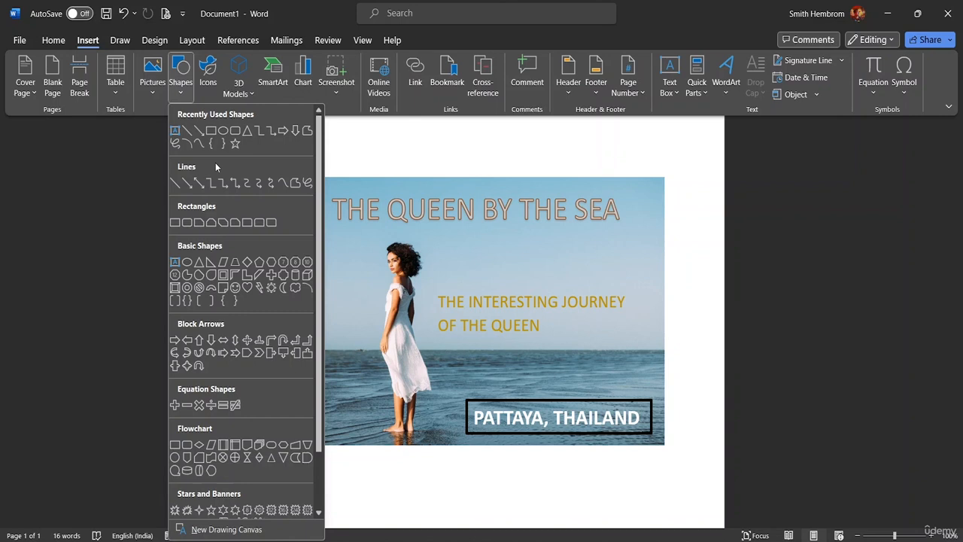
pyautogui.scroll(-2, 204, 287)
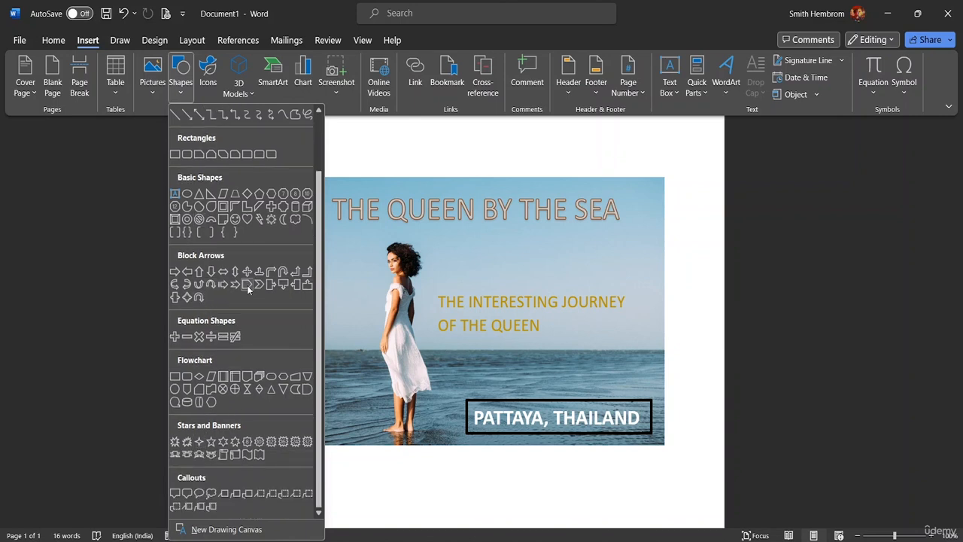
pyautogui.scroll(2, 249, 289)
pyautogui.click(176, 185)
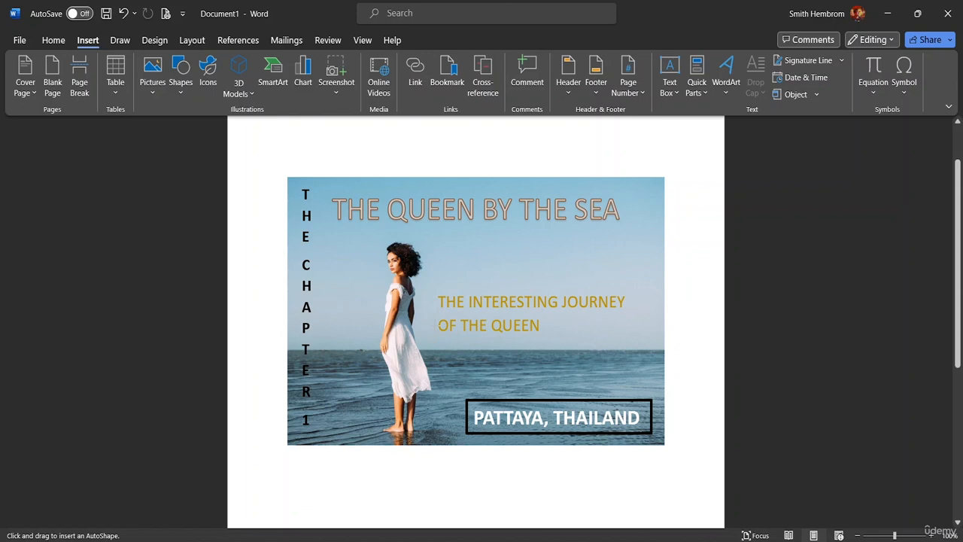
pyautogui.moveTo(434, 336); pyautogui.dragTo(446, 337)
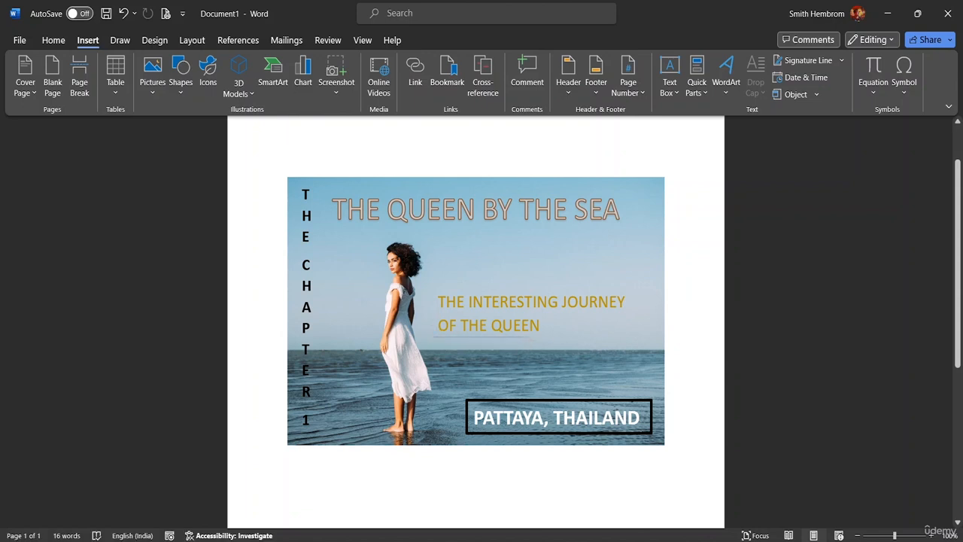
pyautogui.moveTo(528, 336); pyautogui.dragTo(651, 336)
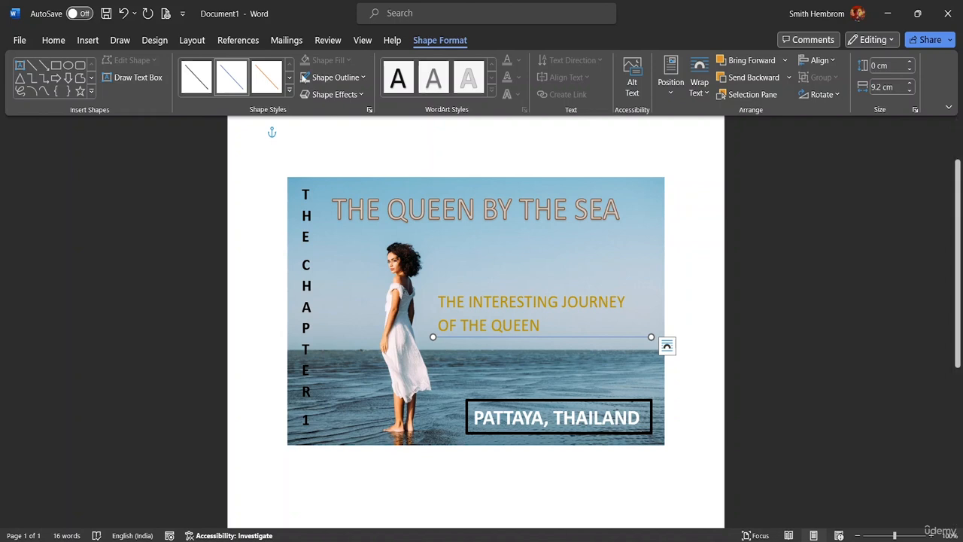
# Step: Set the line under the subtitle to a 3 pt weight and colour it with the darkest orange theme shade
pyautogui.click(354, 78)
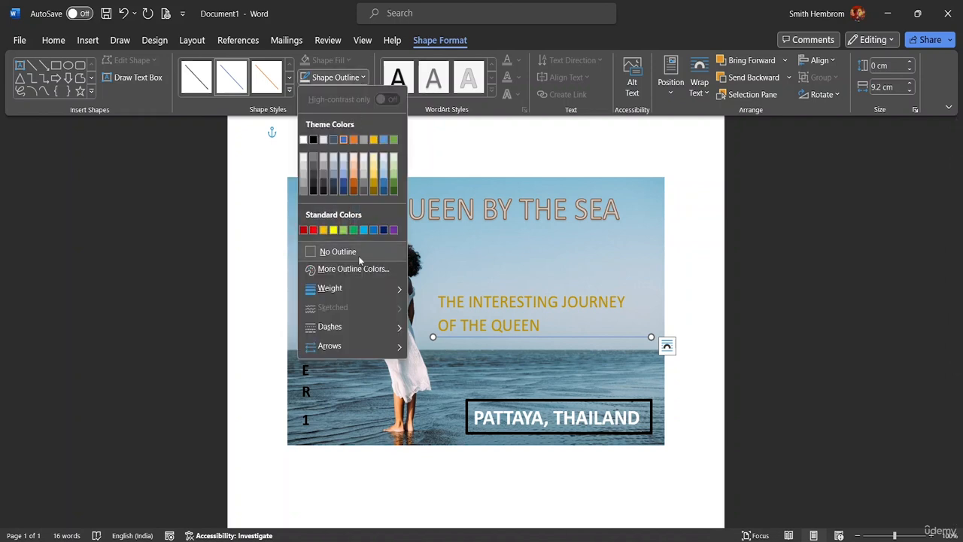
pyautogui.moveTo(361, 283)
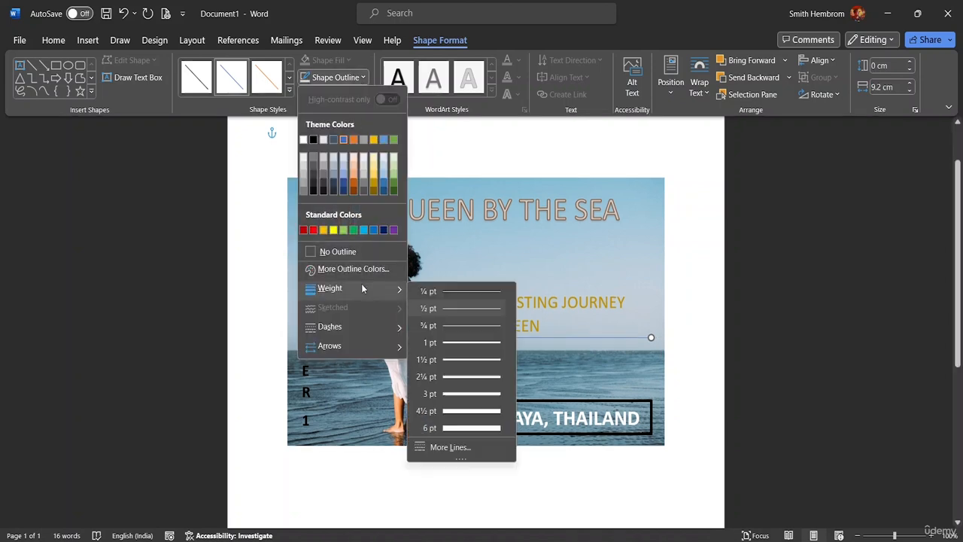
pyautogui.click(449, 385)
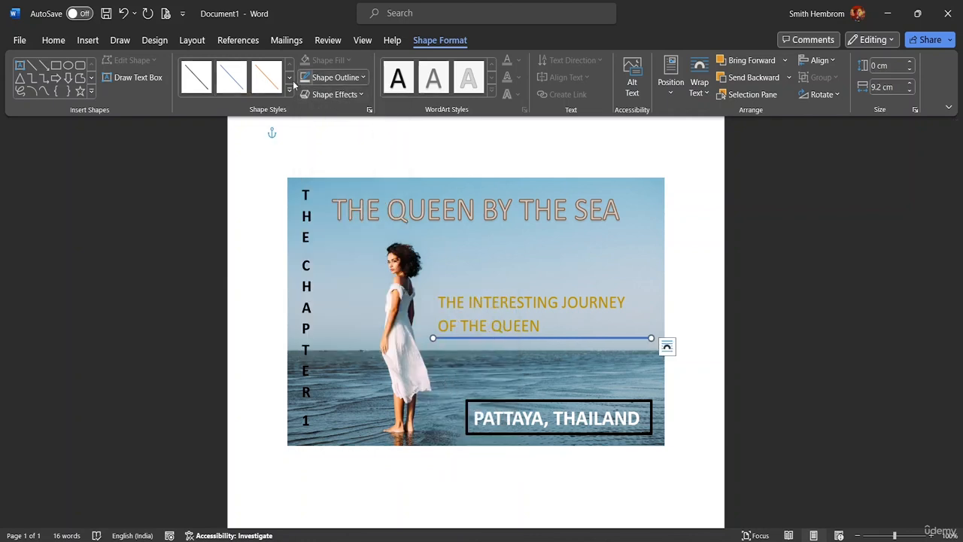
pyautogui.click(362, 78)
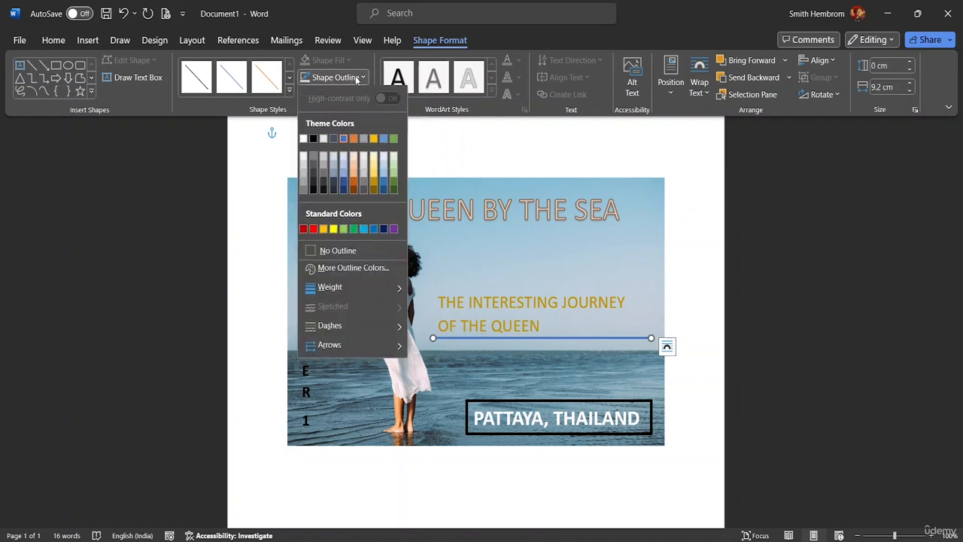
pyautogui.click(353, 191)
pyautogui.click(737, 257)
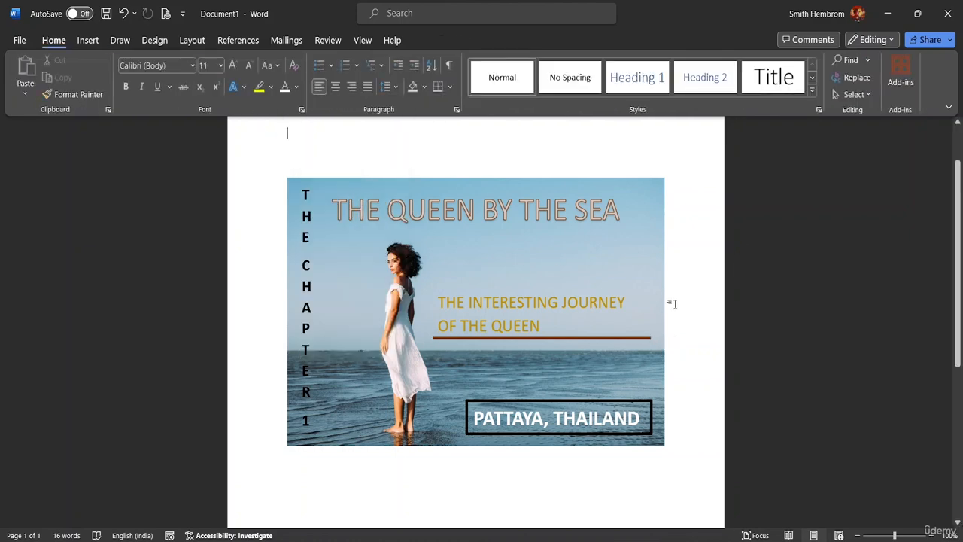
# Step: Make the subtitle "THE INTERESTING JOURNEY OF THE QUEEN" bold and italic
pyautogui.moveTo(551, 326); pyautogui.dragTo(438, 303)
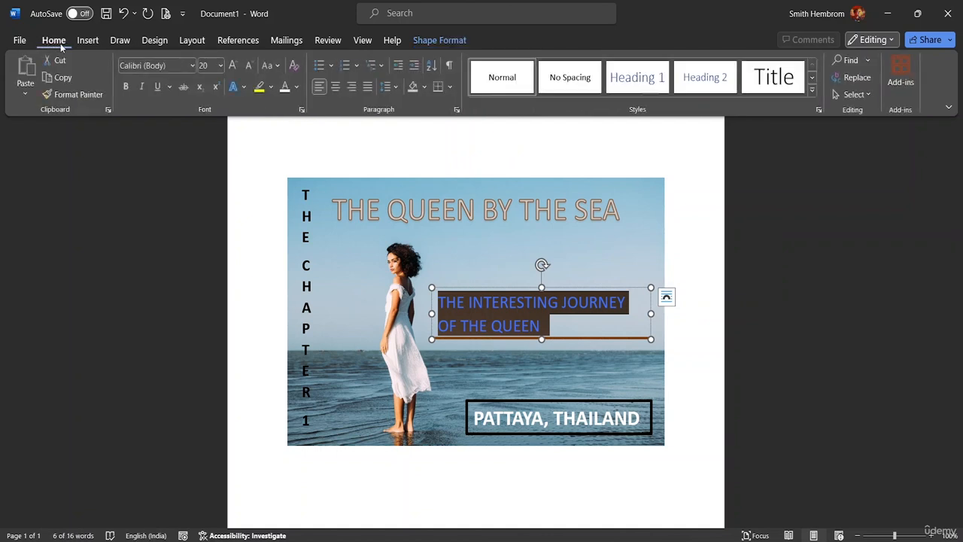
pyautogui.click(125, 86)
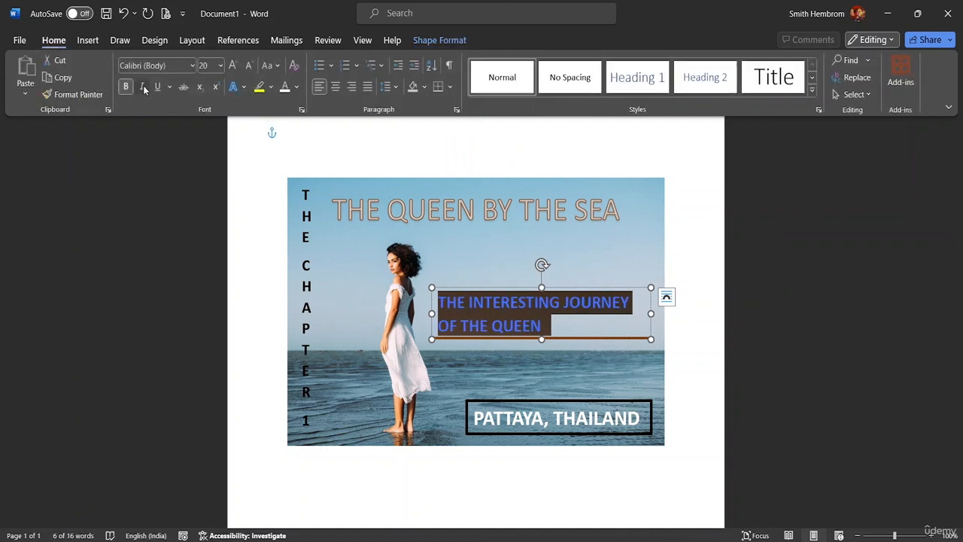
pyautogui.click(143, 87)
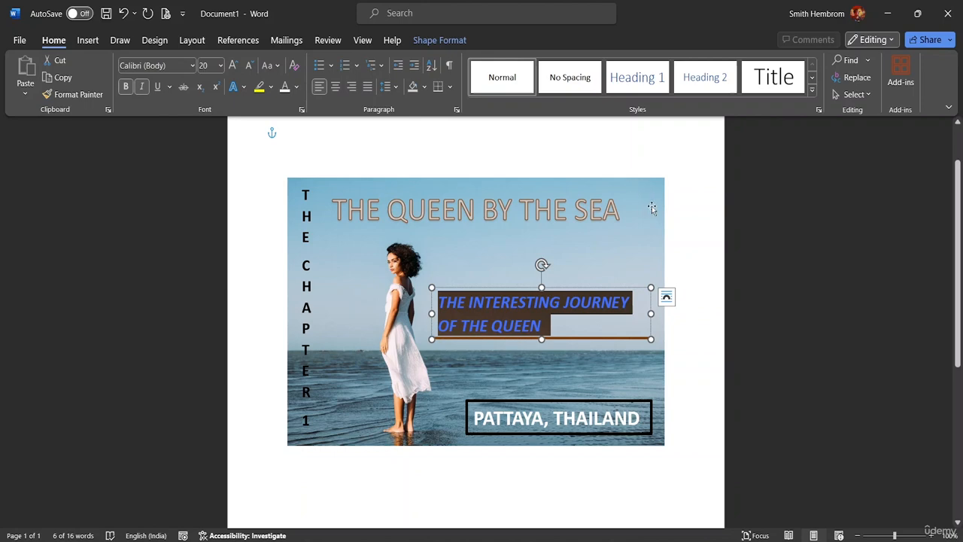
pyautogui.click(770, 218)
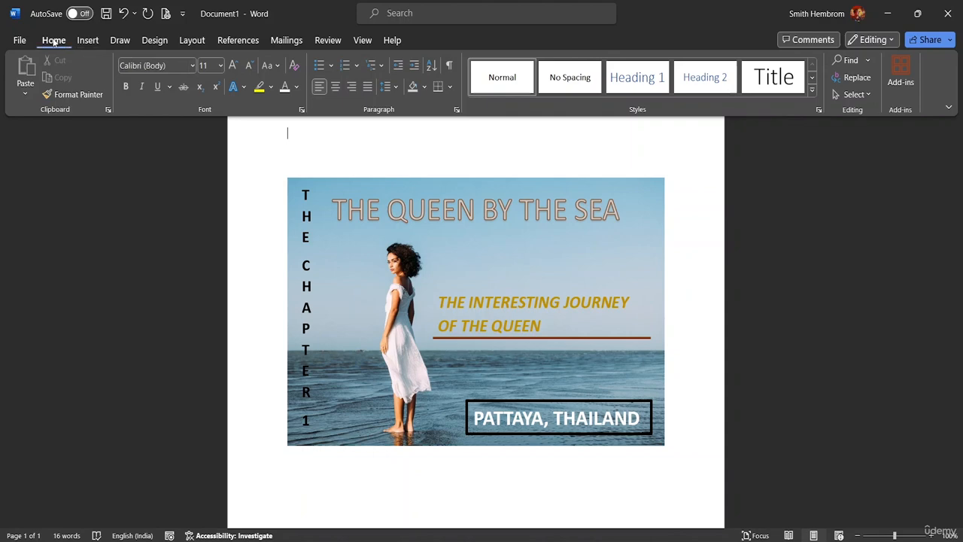
# Step: Start saving the document as a new file and choose the MS Word Advanced Resource File folder as its location
pyautogui.click(18, 42)
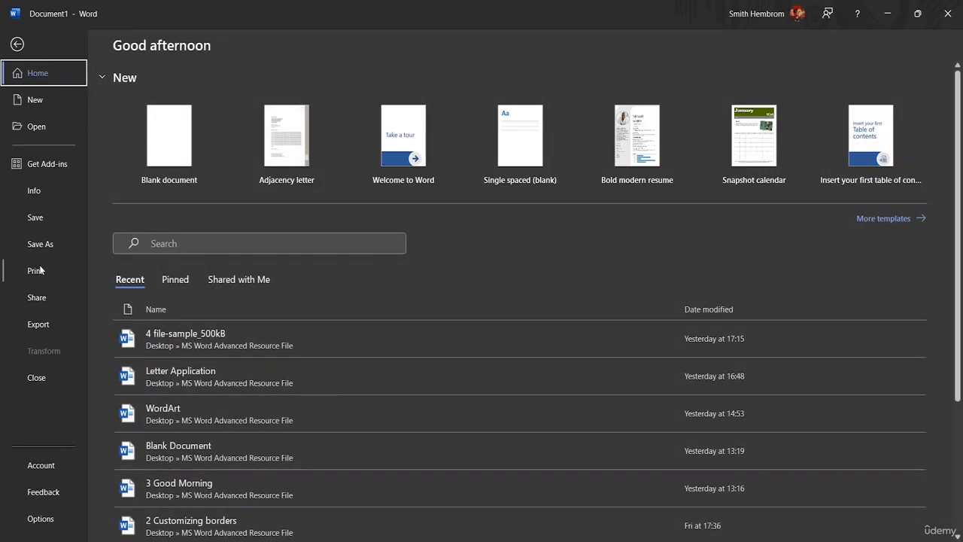
pyautogui.click(41, 241)
pyautogui.click(154, 266)
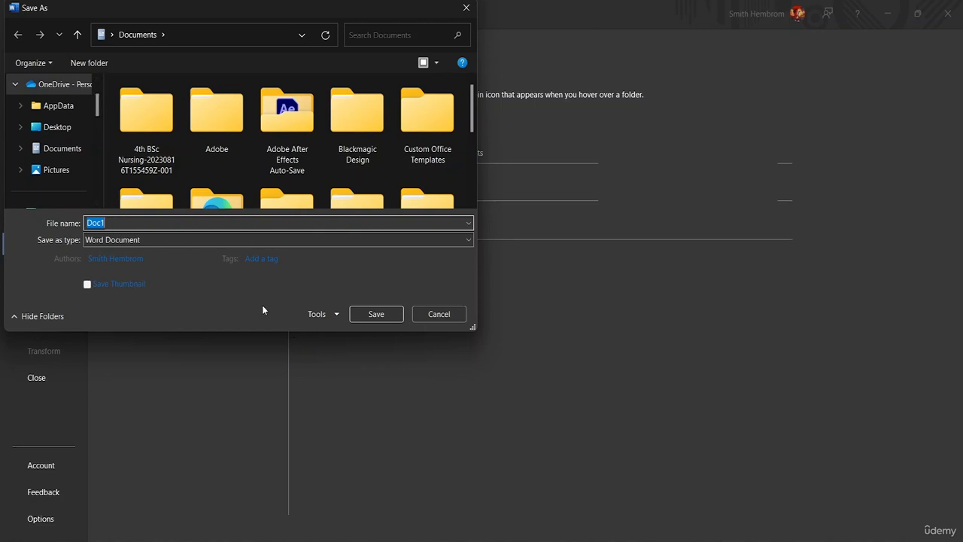
pyautogui.scroll(-5, 129, 118)
pyautogui.scroll(-5, 65, 142)
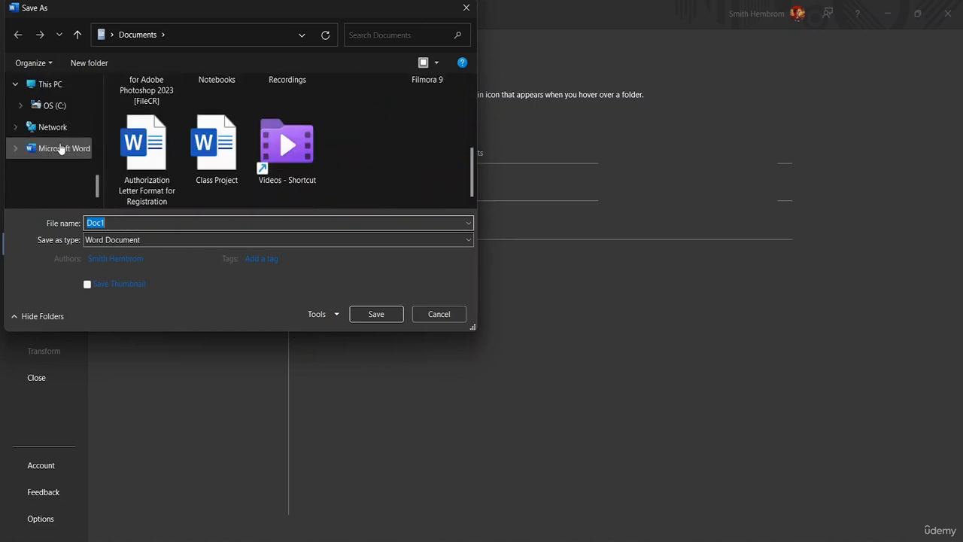
pyautogui.scroll(5, 60, 151)
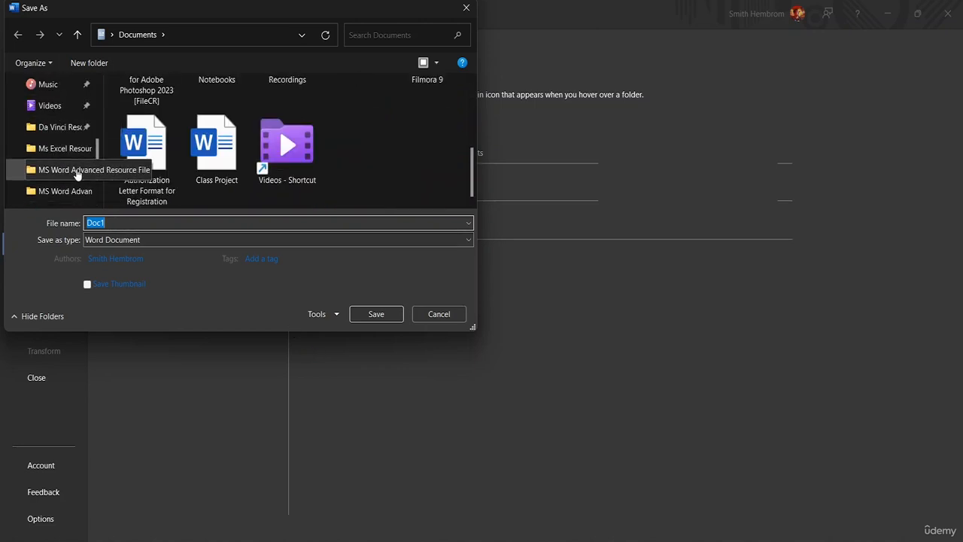
pyautogui.click(76, 171)
# Step: Name the file "Text inside Image" and save it as a Word Document
pyautogui.click(125, 223)
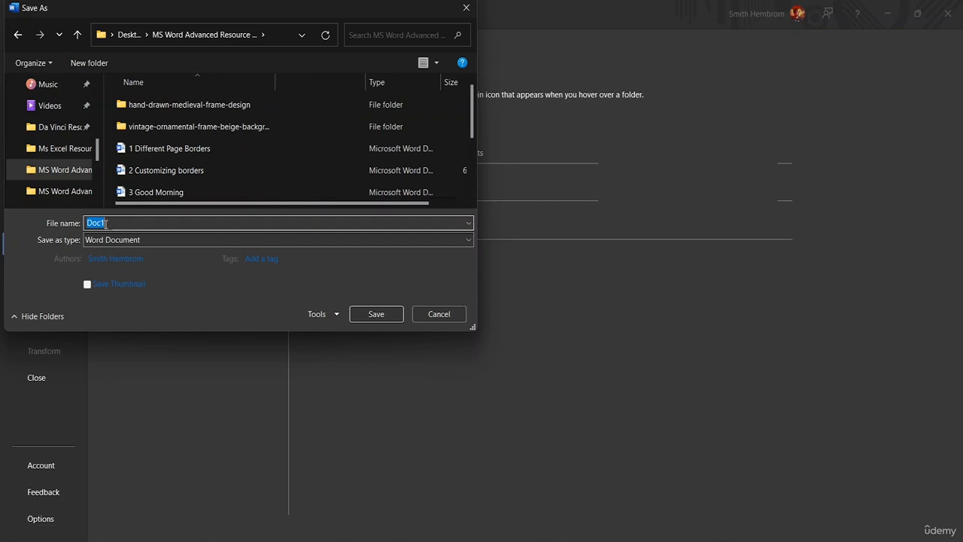
pyautogui.press('BackSpace')
pyautogui.write('tE')
pyautogui.press('BackSpace')
pyautogui.write('ext inns')
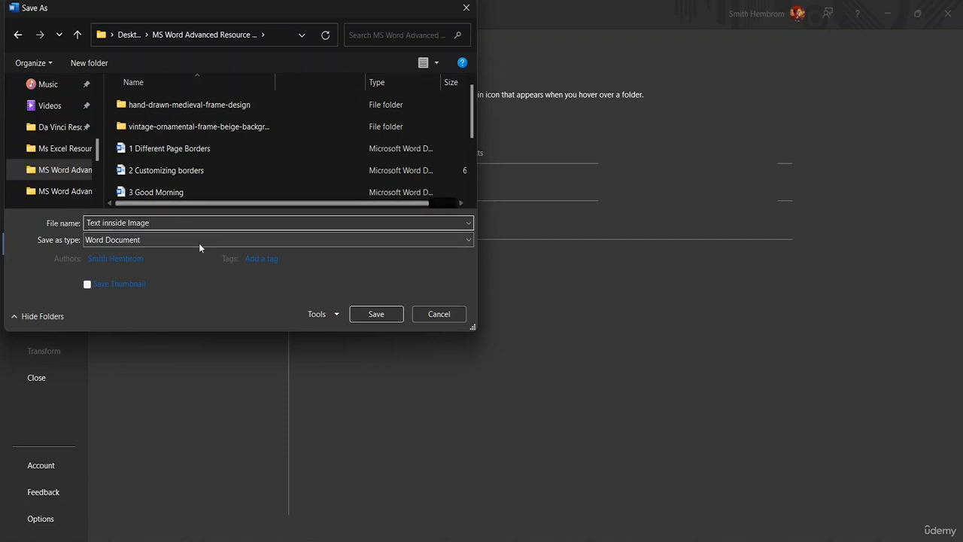
pyautogui.click(108, 226)
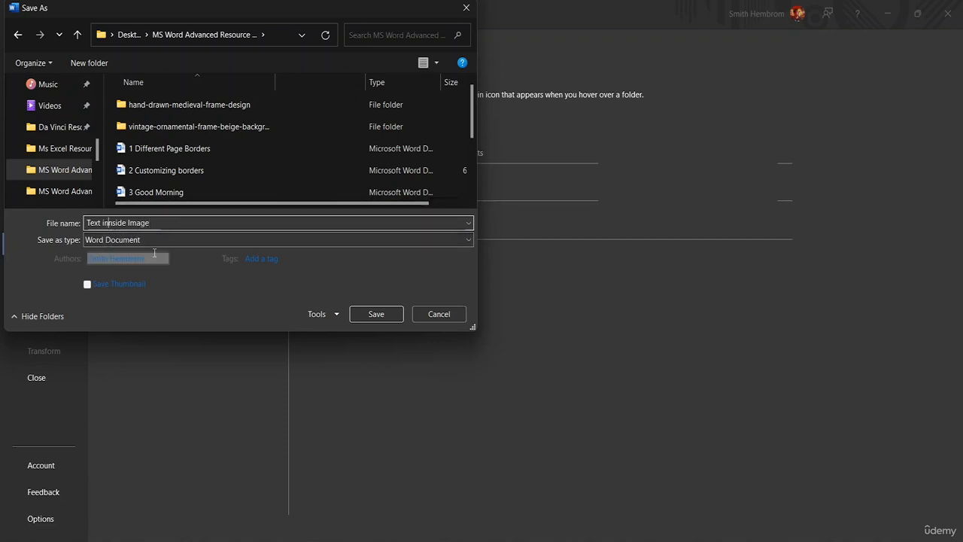
pyautogui.press('BackSpace')
pyautogui.press('Return')
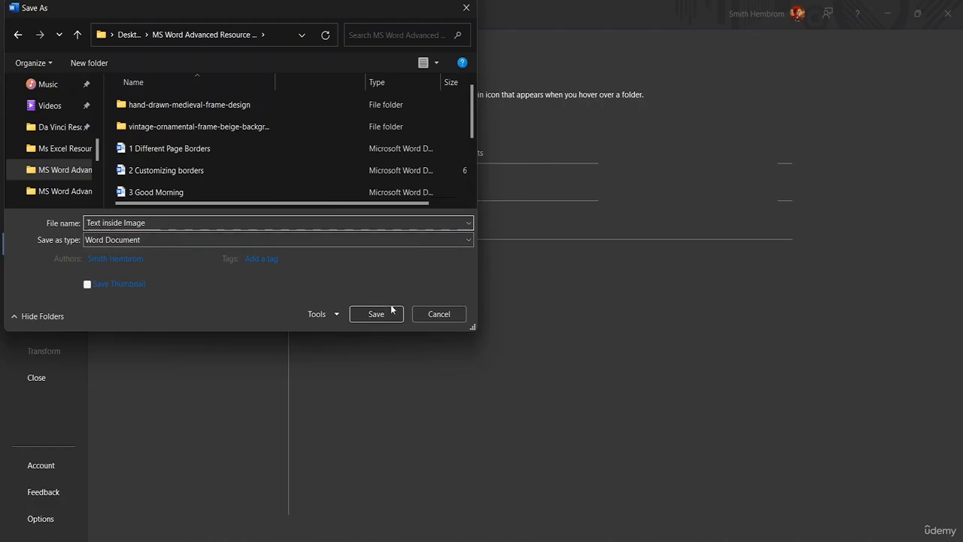
pyautogui.click(391, 310)
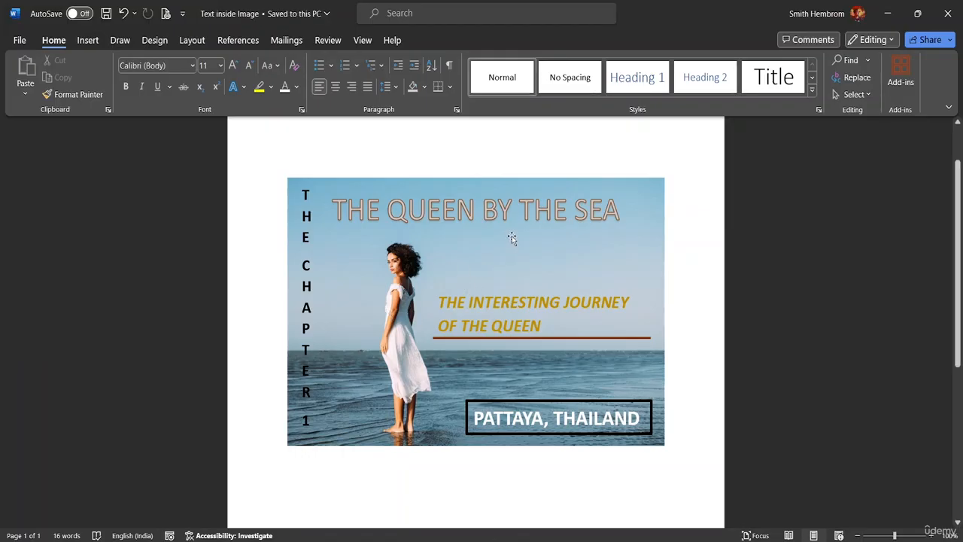
# Step: Give the sea picture a border in a custom light orange from the standard colour palette
pyautogui.click(291, 182)
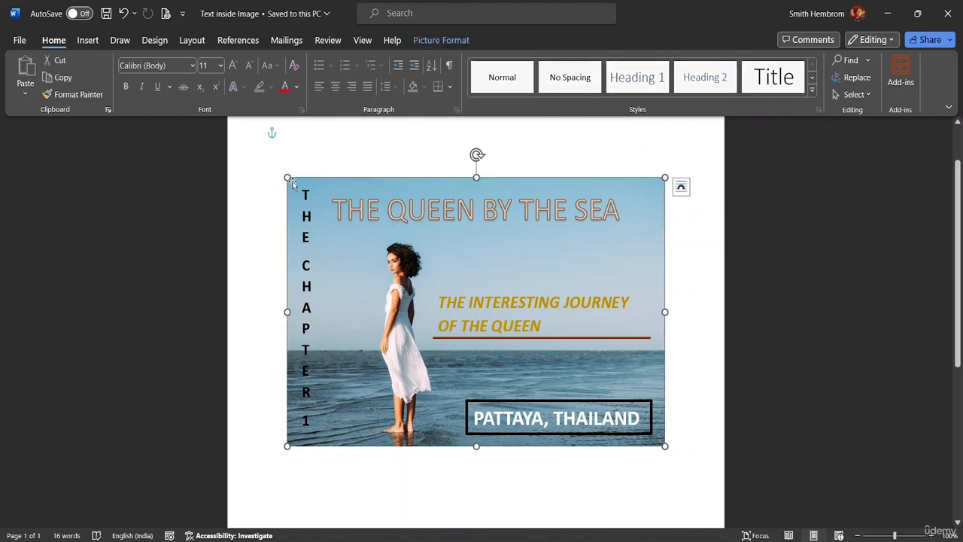
pyautogui.click(445, 41)
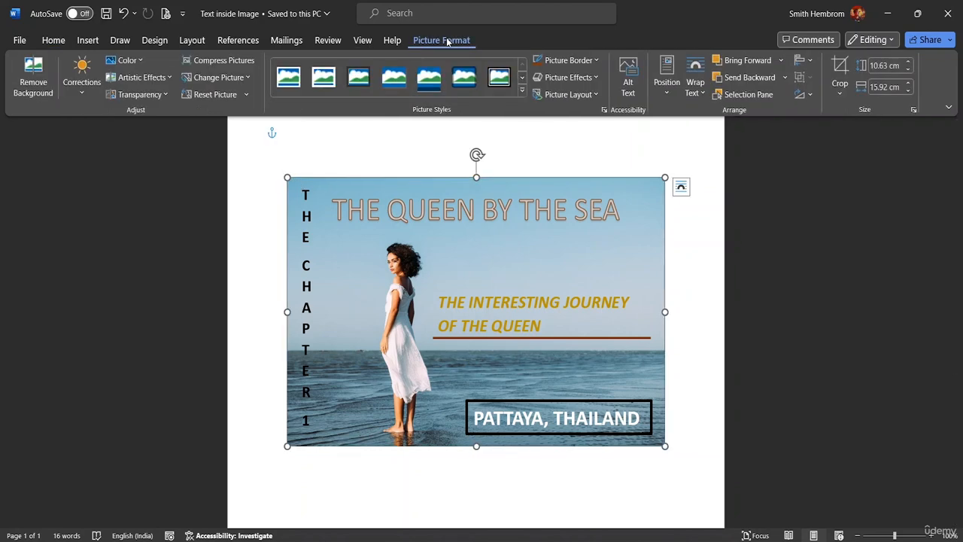
pyautogui.click(591, 60)
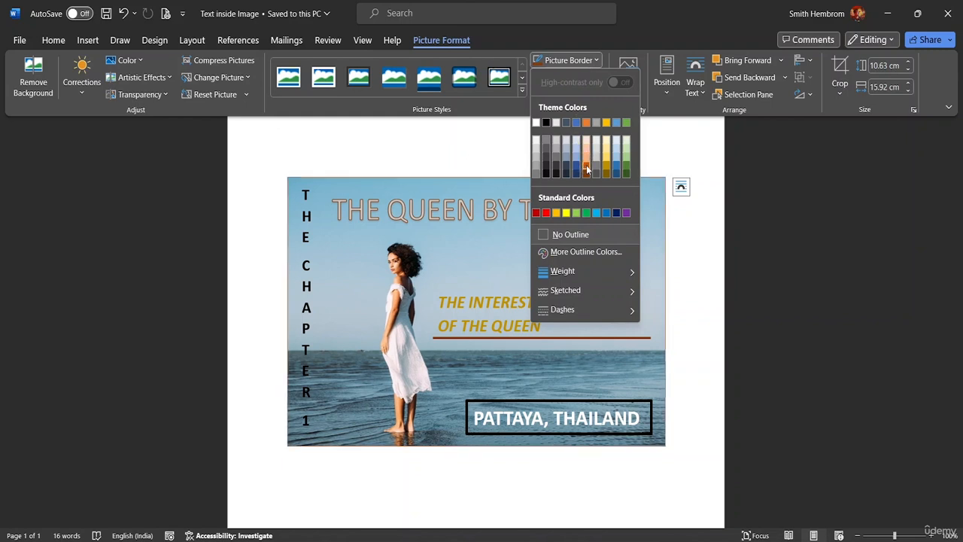
pyautogui.click(569, 253)
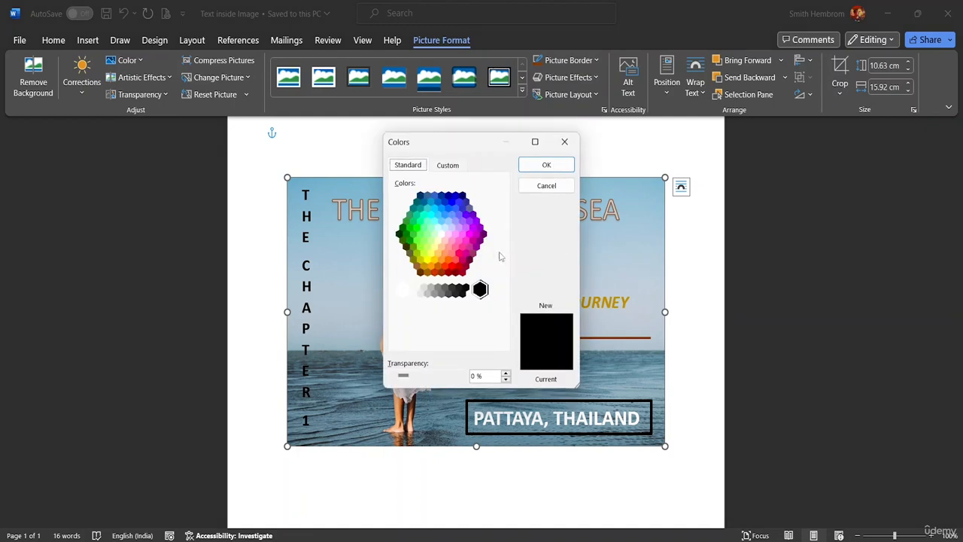
pyautogui.click(445, 244)
pyautogui.click(438, 254)
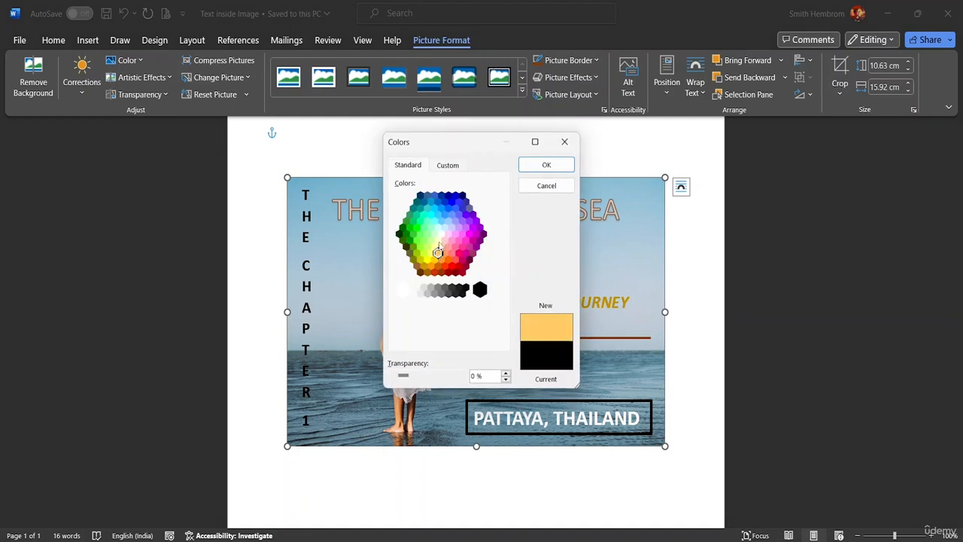
pyautogui.click(542, 165)
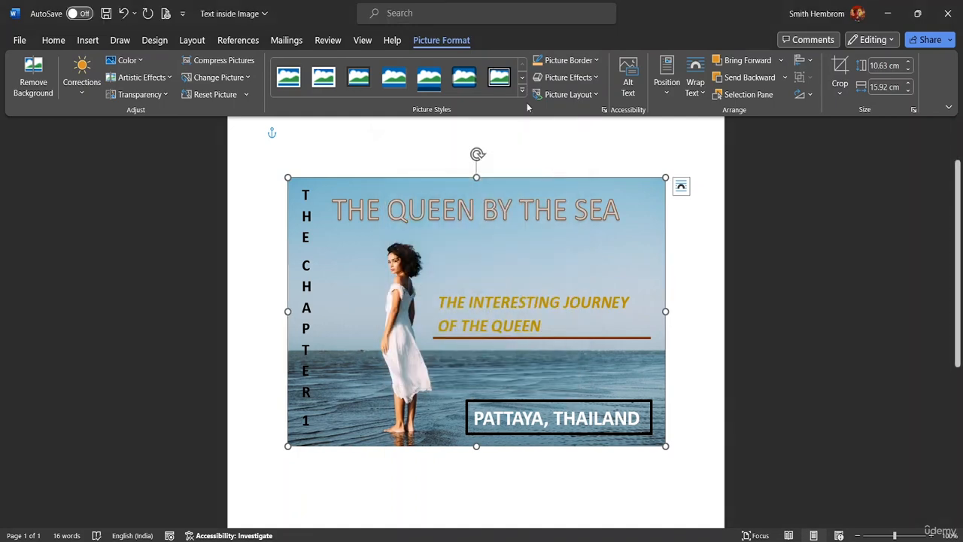
# Step: Set the weight of the sea picture's border to 6 pt
pyautogui.click(594, 62)
pyautogui.moveTo(595, 306)
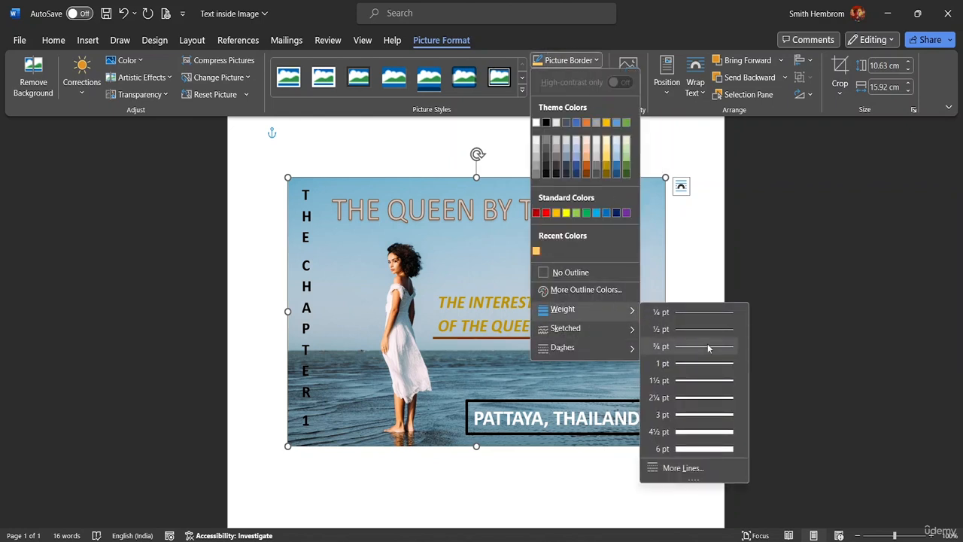
pyautogui.click(707, 449)
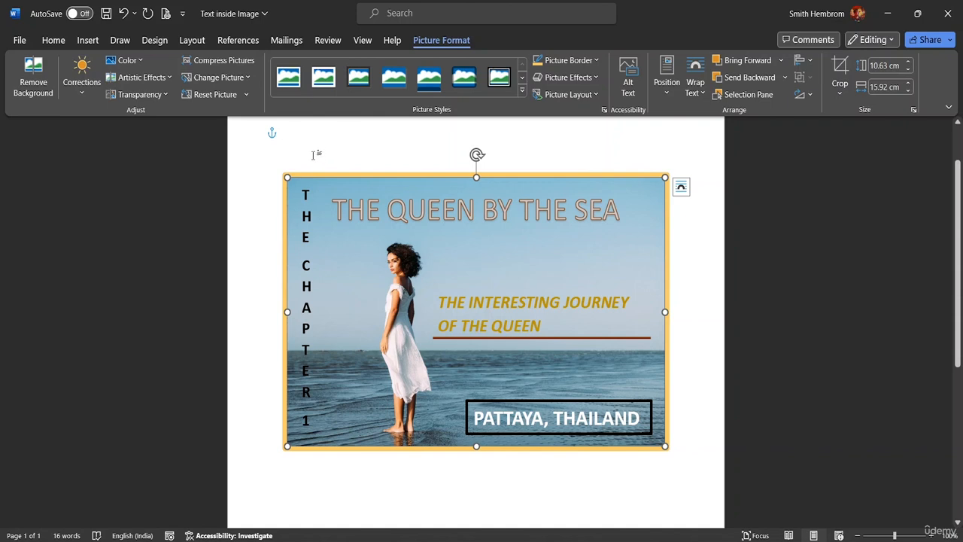
# Step: Sharpen the sea picture with the preset one level above neutral and save the document
pyautogui.click(82, 79)
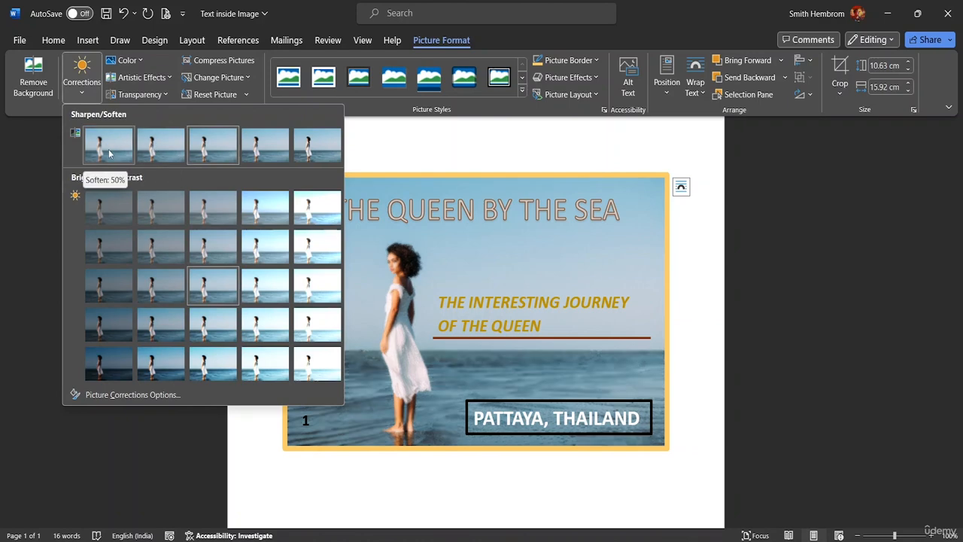
pyautogui.click(258, 145)
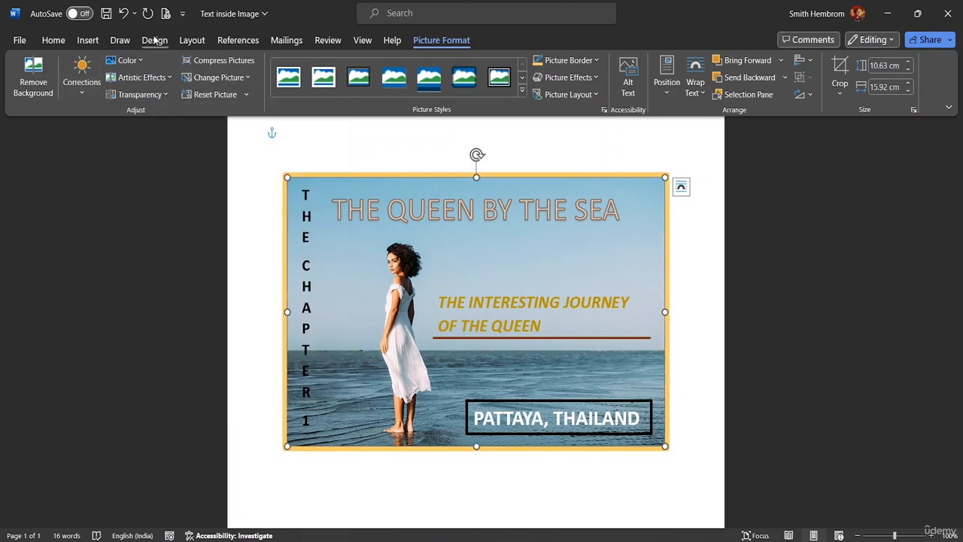
pyautogui.click(106, 14)
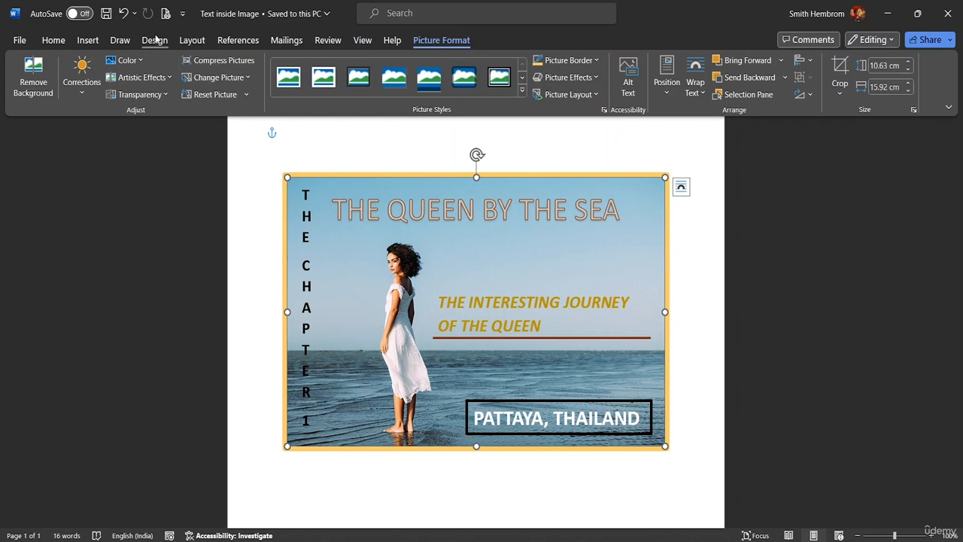